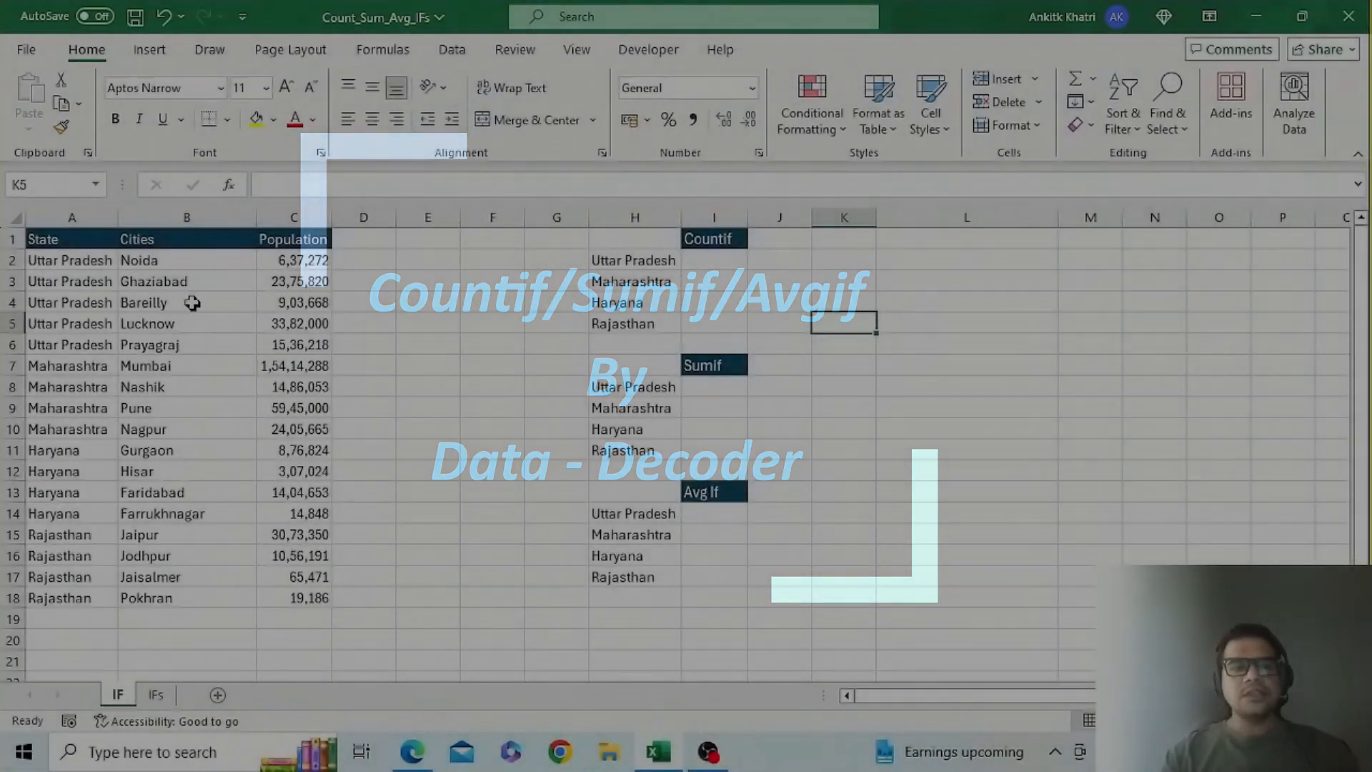
# - Enter =COUNTIF($A$2:$A$18,H2) in cell I2 to count the Uttar Pradesh rows
pyautogui.click(62, 263)
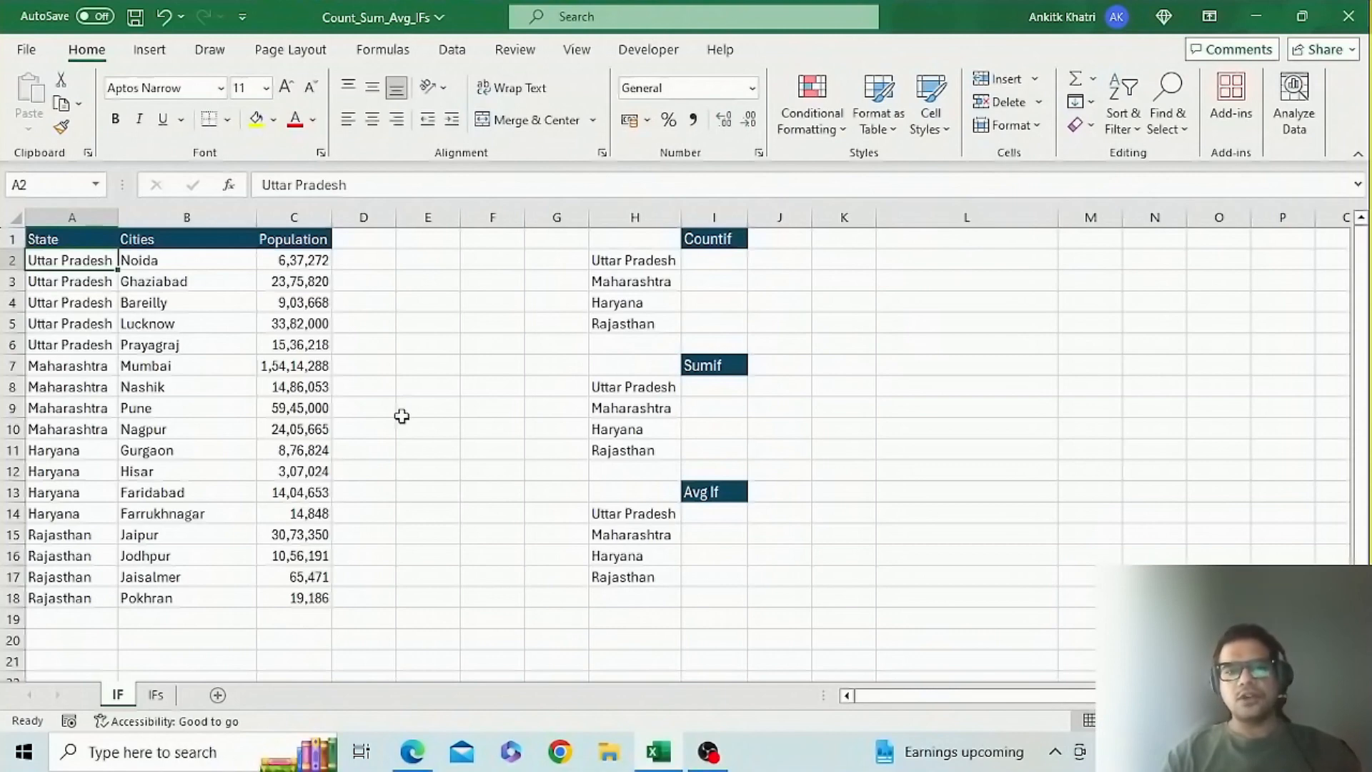
pyautogui.click(719, 264)
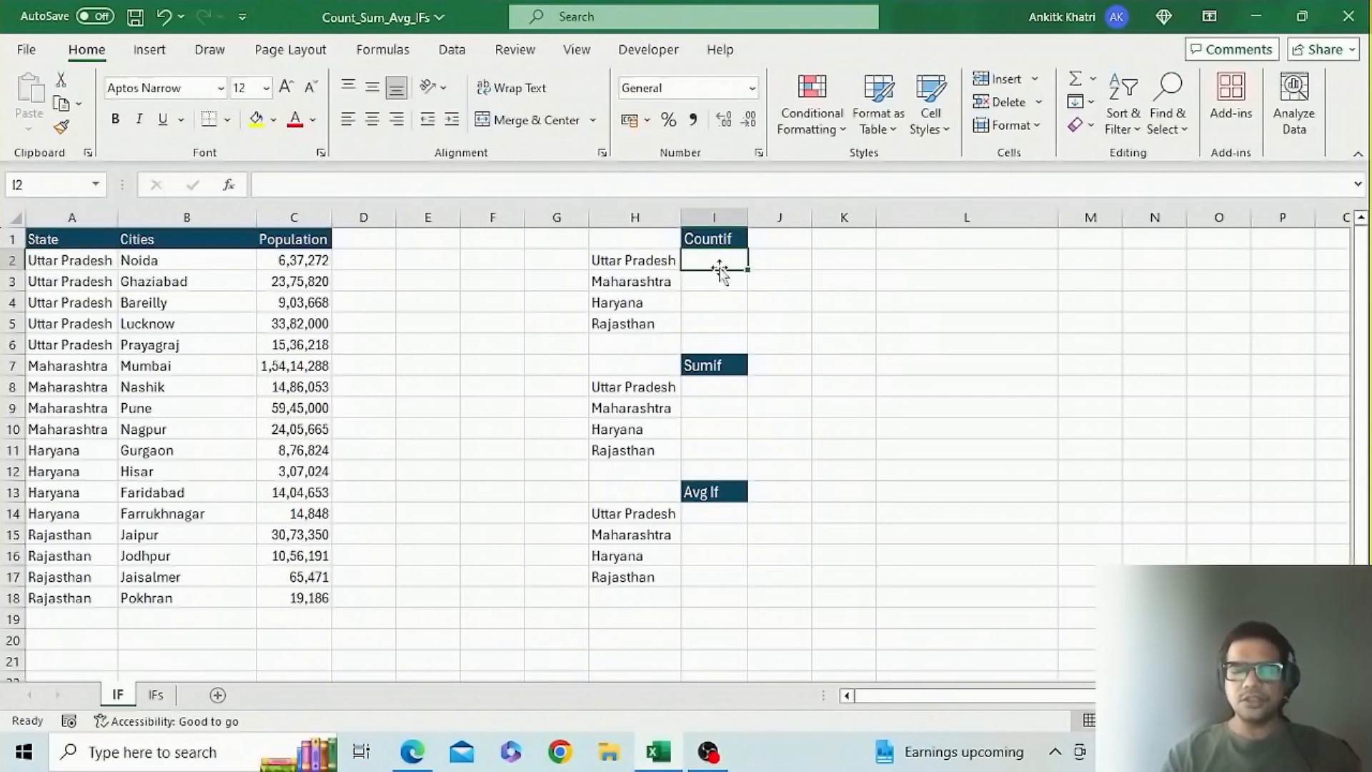
pyautogui.write('=coun')
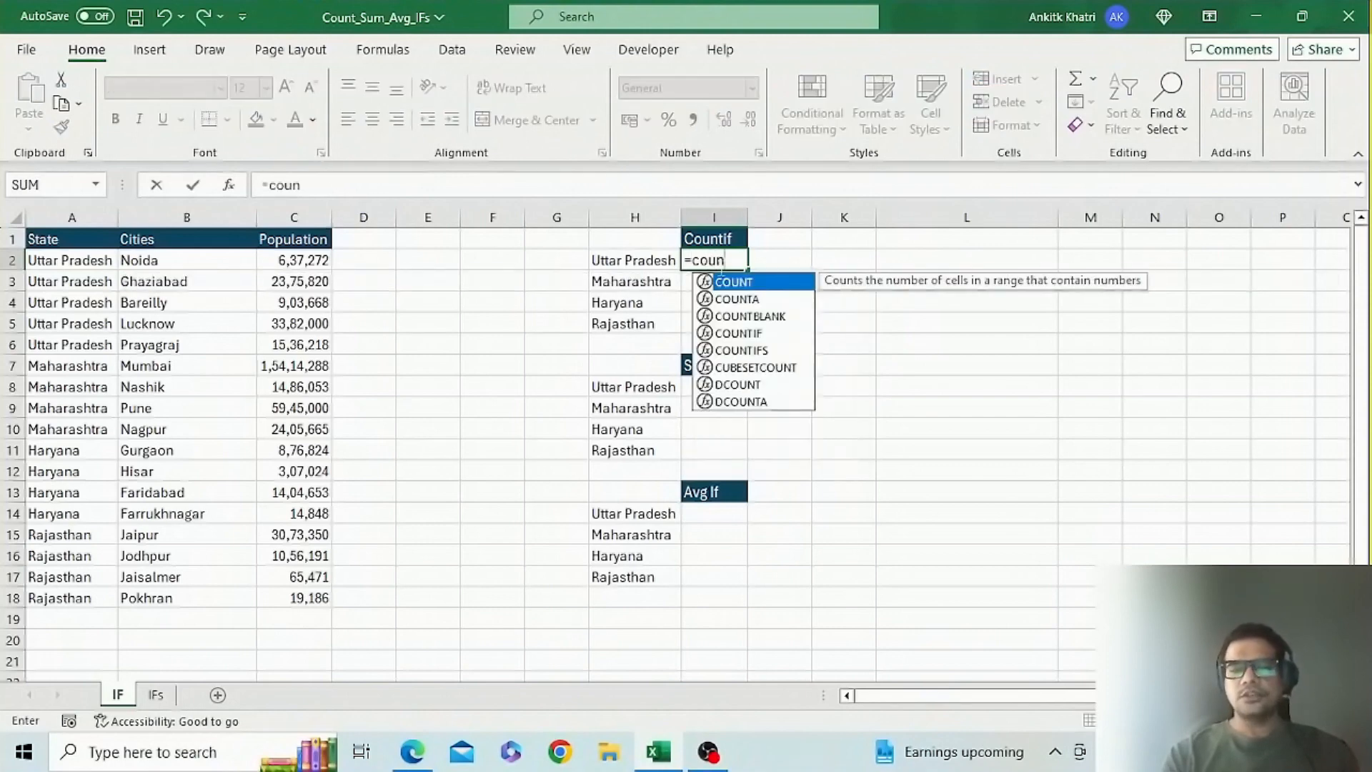
pyautogui.write('ti')
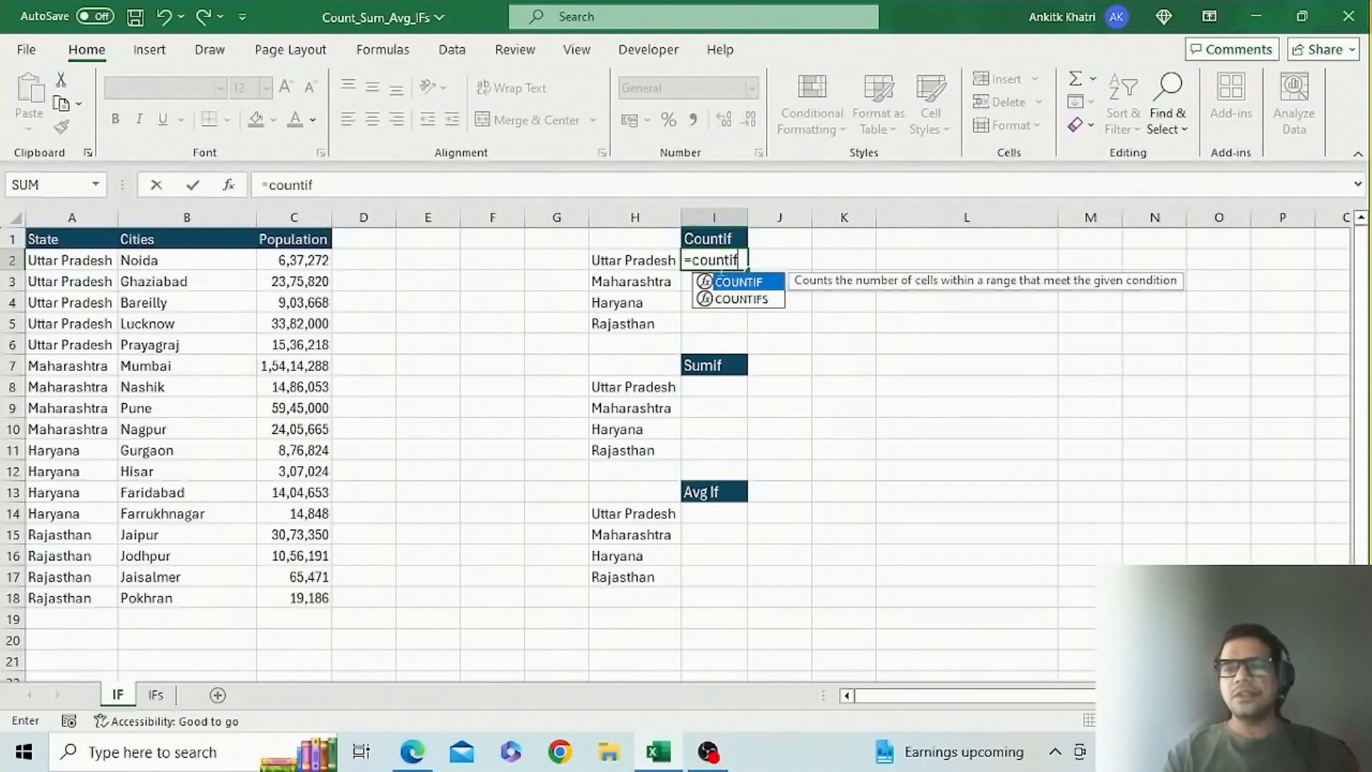
pyautogui.write('f')
pyautogui.press('Tab')
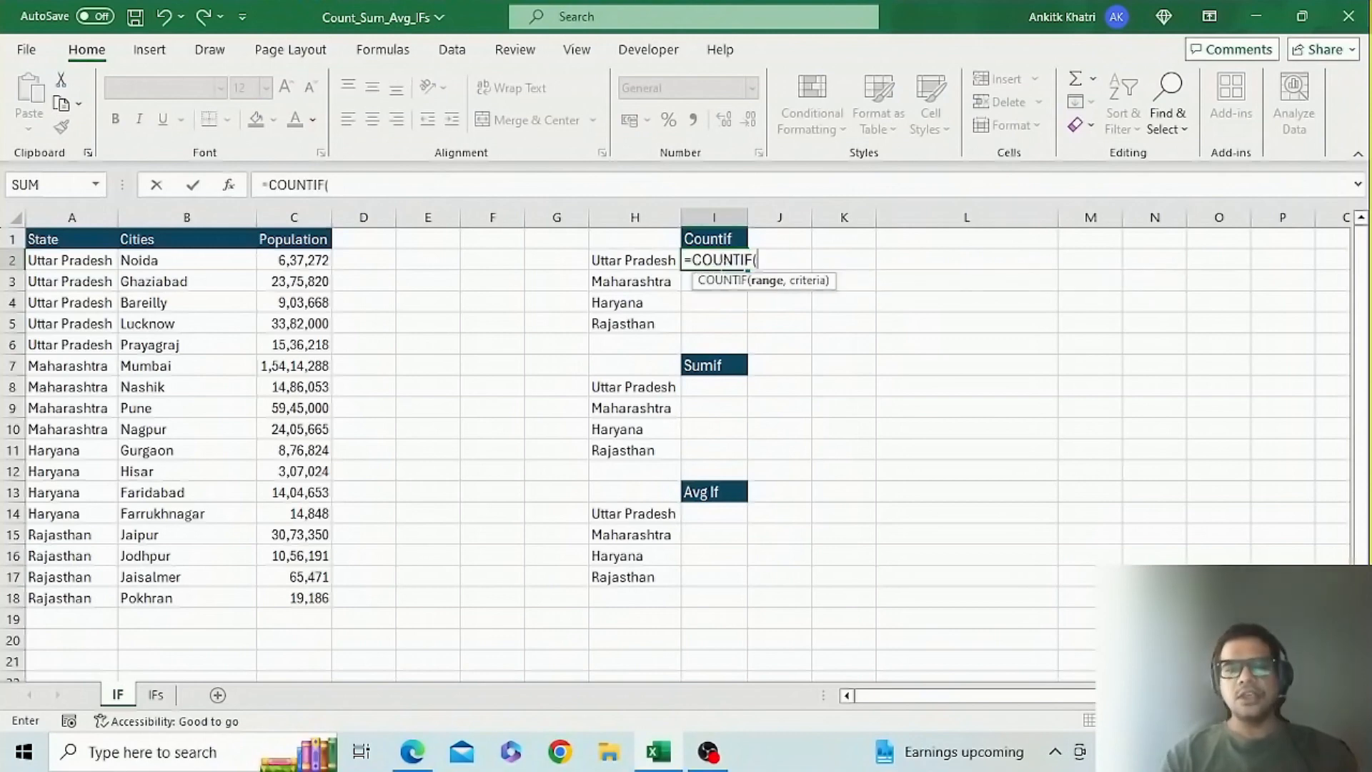
pyautogui.moveTo(90, 264); pyautogui.dragTo(66, 591)
pyautogui.press('F4')
pyautogui.write(',')
pyautogui.click(647, 263)
pyautogui.write(')')
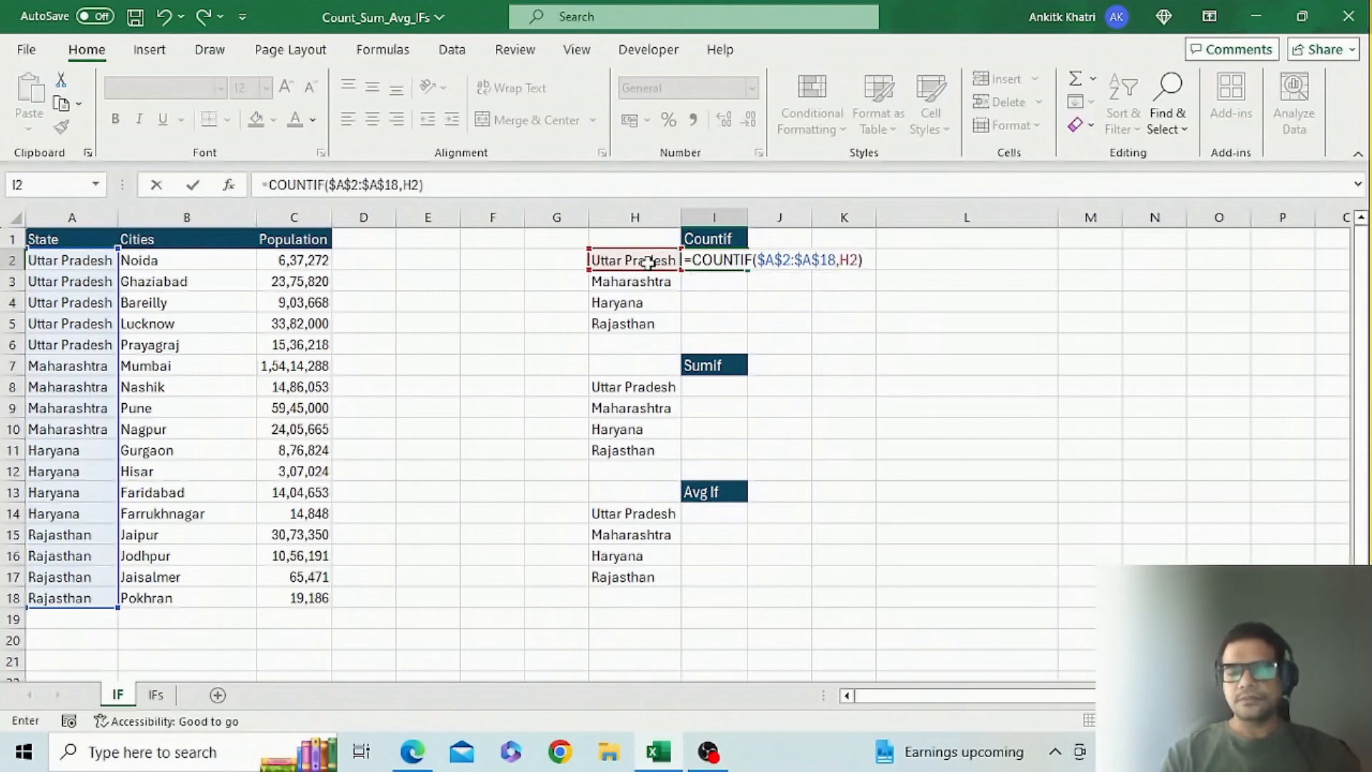
pyautogui.press('Return')
# - Fill the COUNTIF formula from I2 down to I5 for the remaining states
pyautogui.click(740, 261)
pyautogui.moveTo(747, 273); pyautogui.dragTo(740, 330)
pyautogui.click(794, 324)
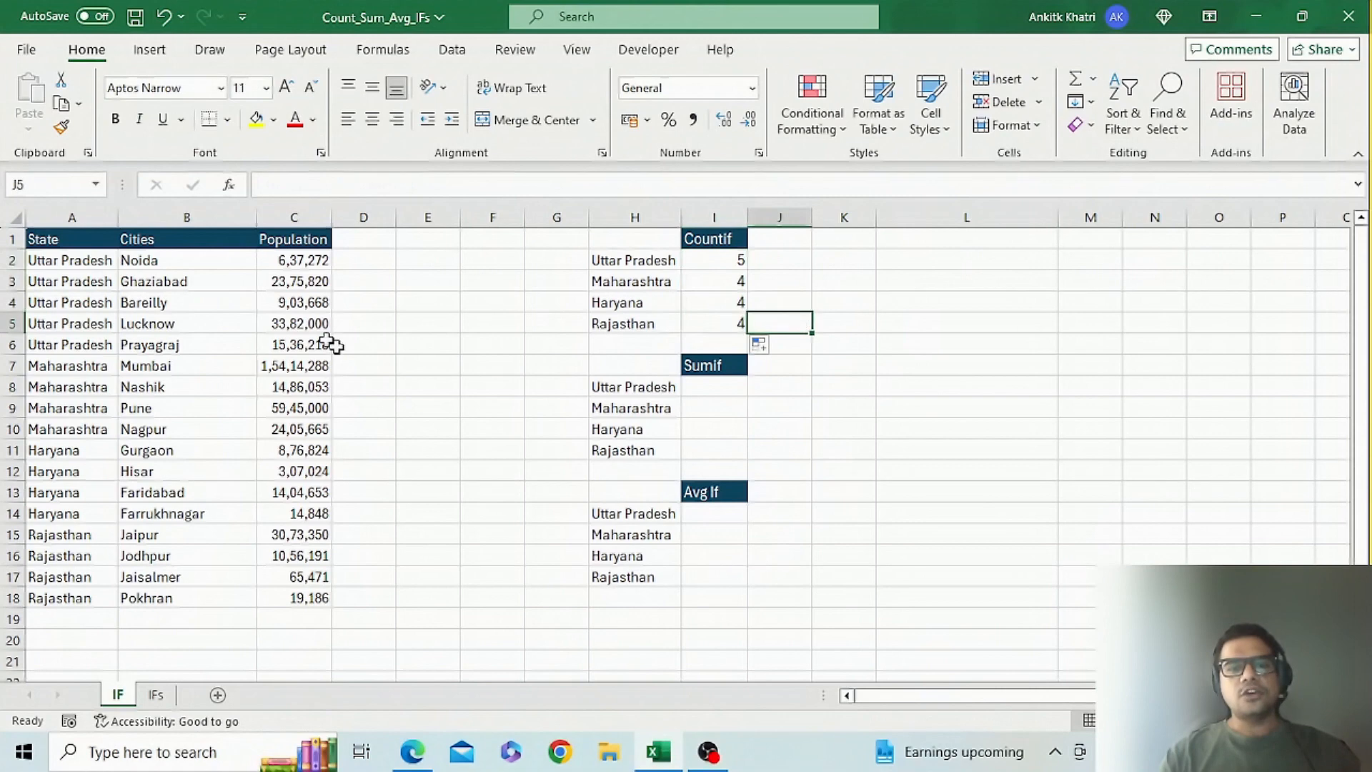
pyautogui.click(84, 276)
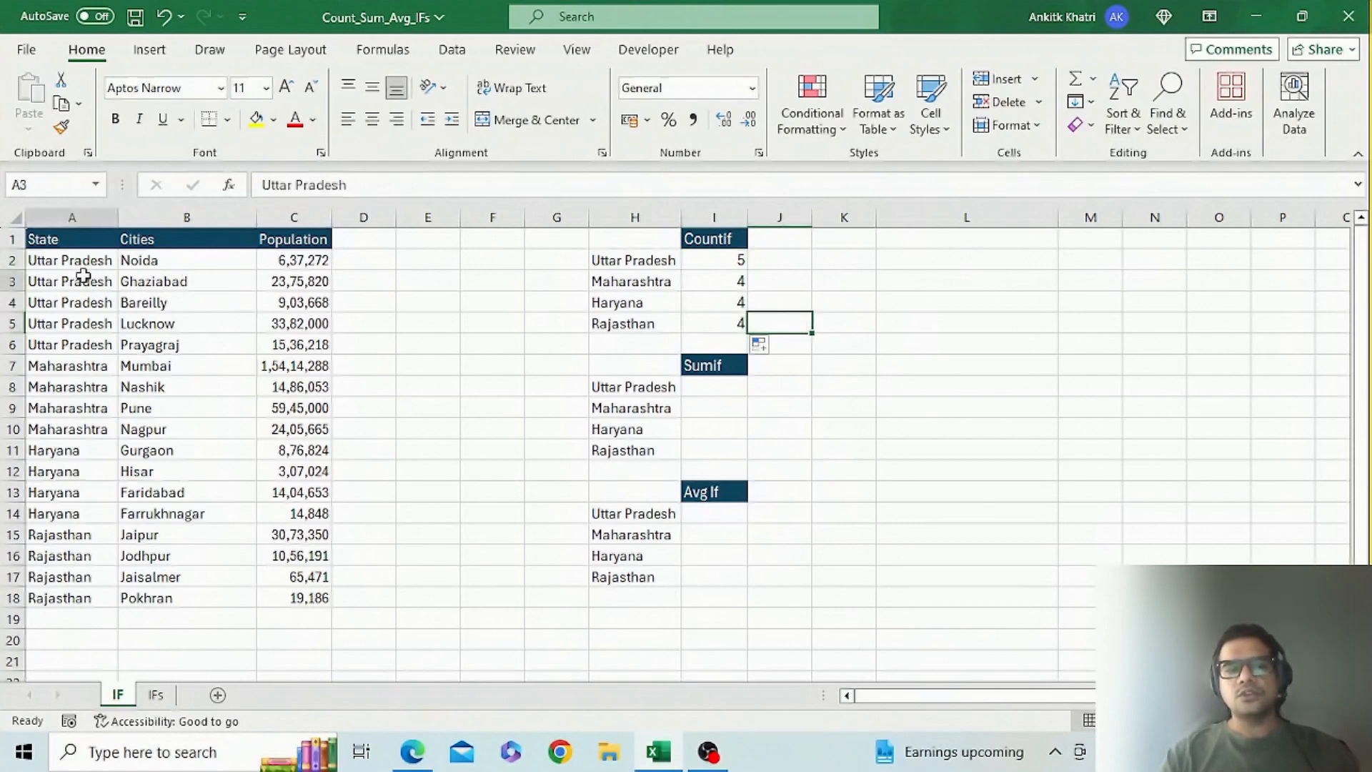
pyautogui.click(82, 364)
pyautogui.click(59, 452)
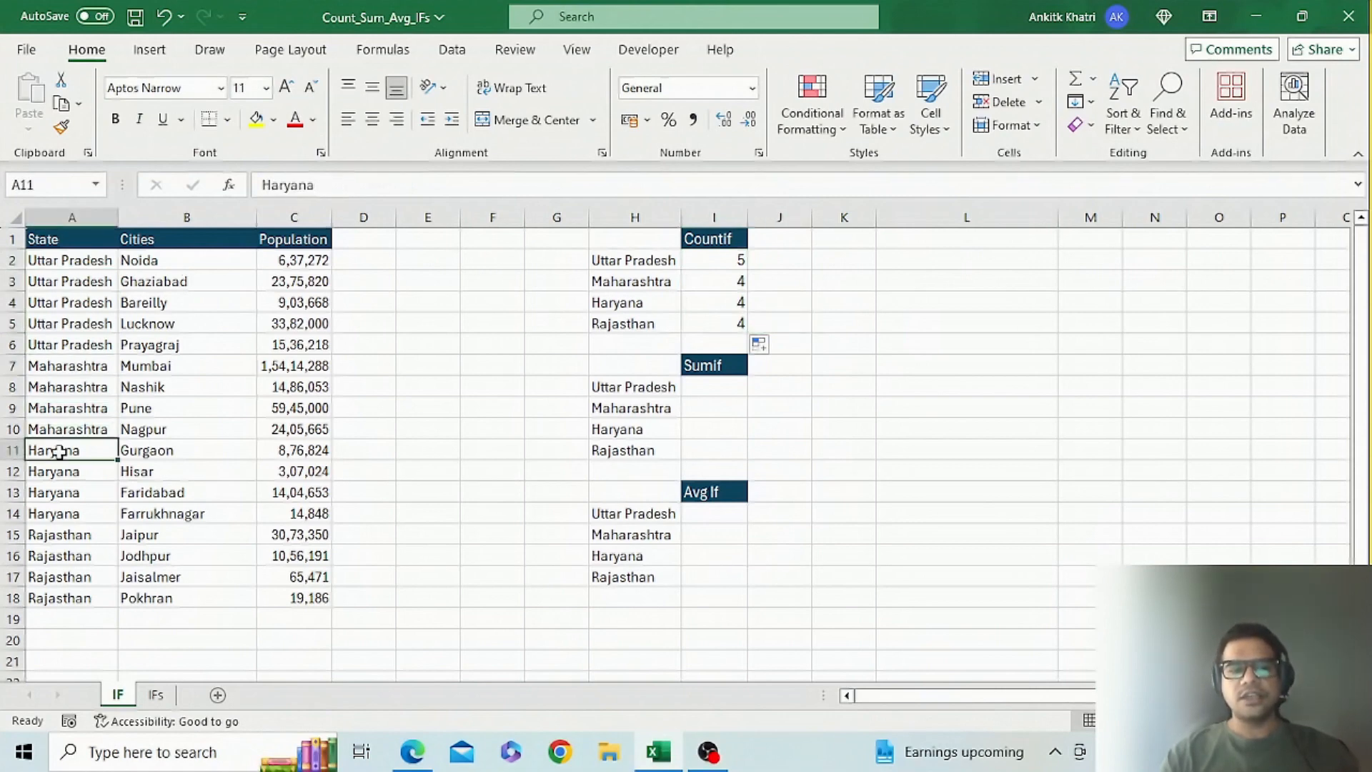
pyautogui.click(61, 536)
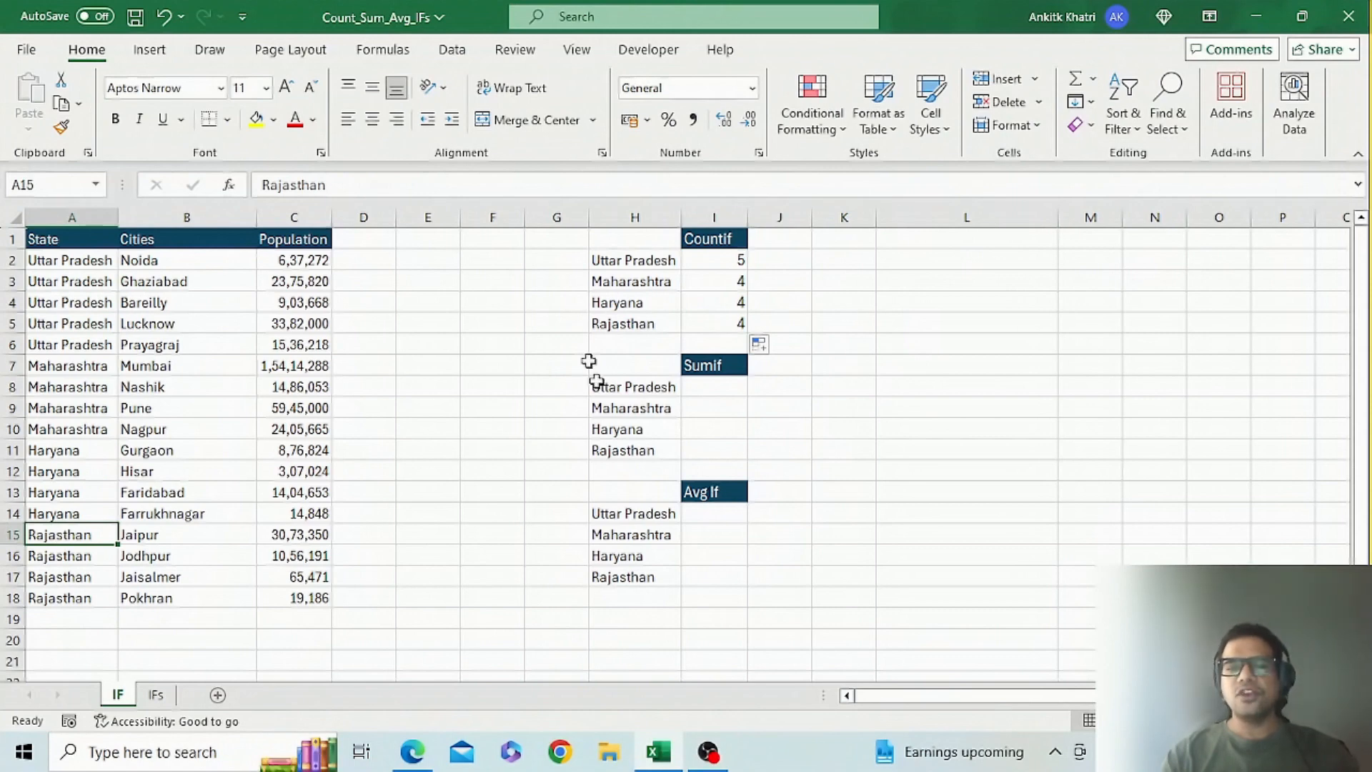
pyautogui.click(643, 265)
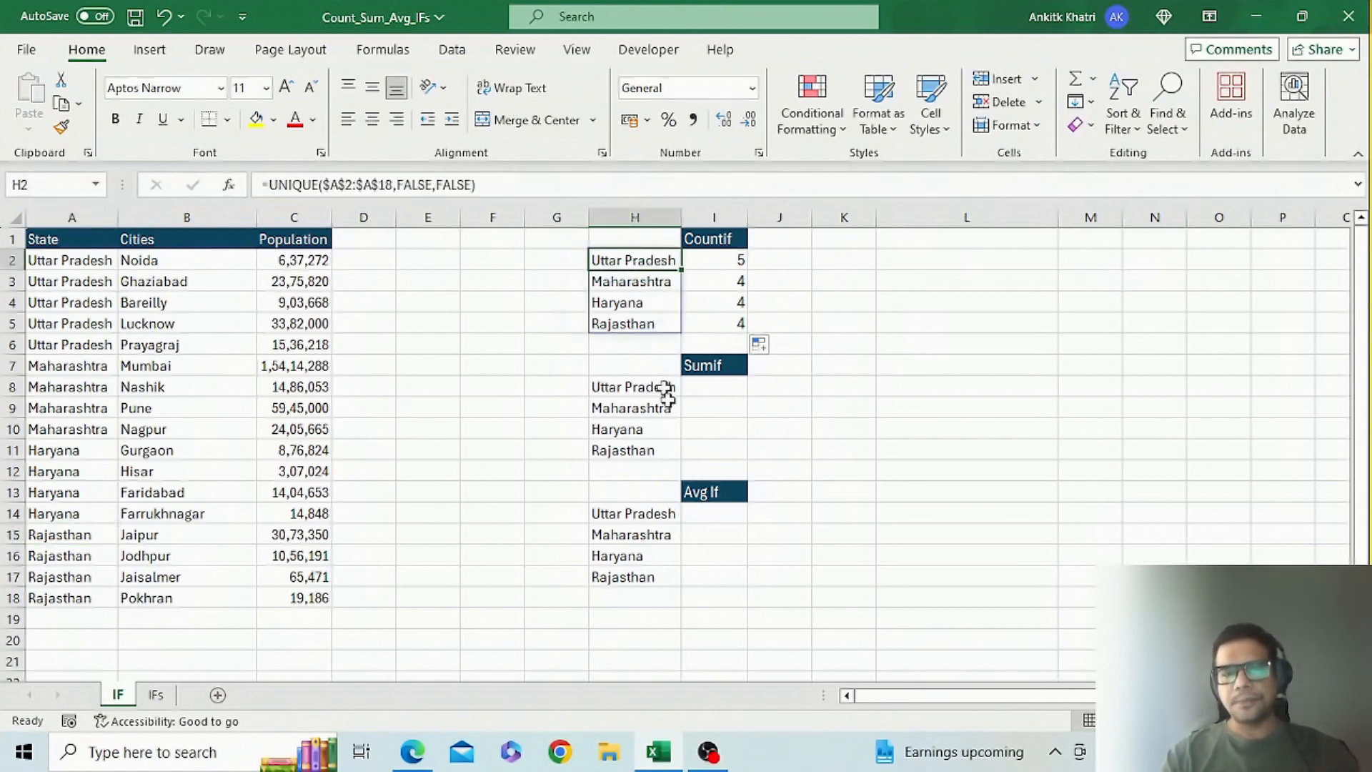
# - Start a SUMIF formula in I8 with range A2:A18, criteria H8 and the absolute sum range $C$2:$C$18
pyautogui.click(717, 392)
pyautogui.write('=sum')
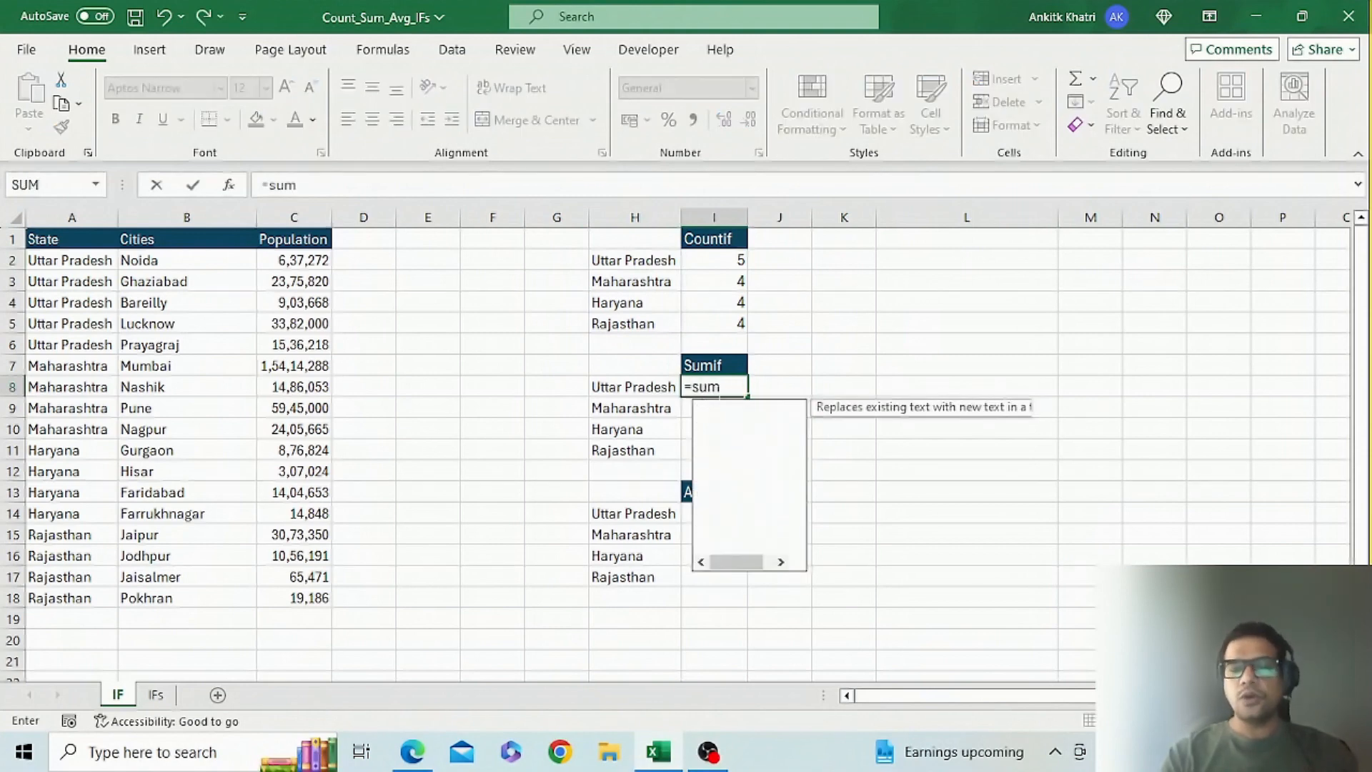
pyautogui.write('if')
pyautogui.press('Tab')
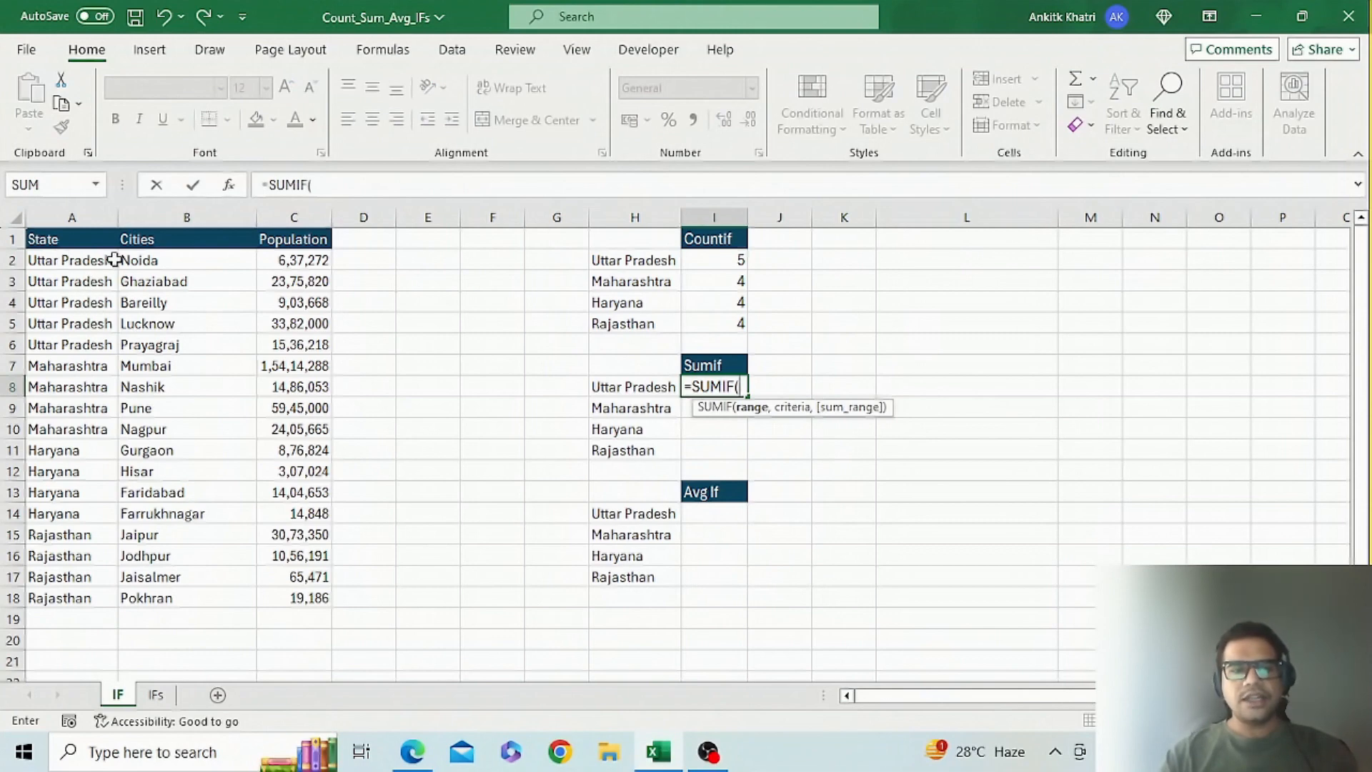
pyautogui.moveTo(67, 259); pyautogui.dragTo(62, 592)
pyautogui.write(',')
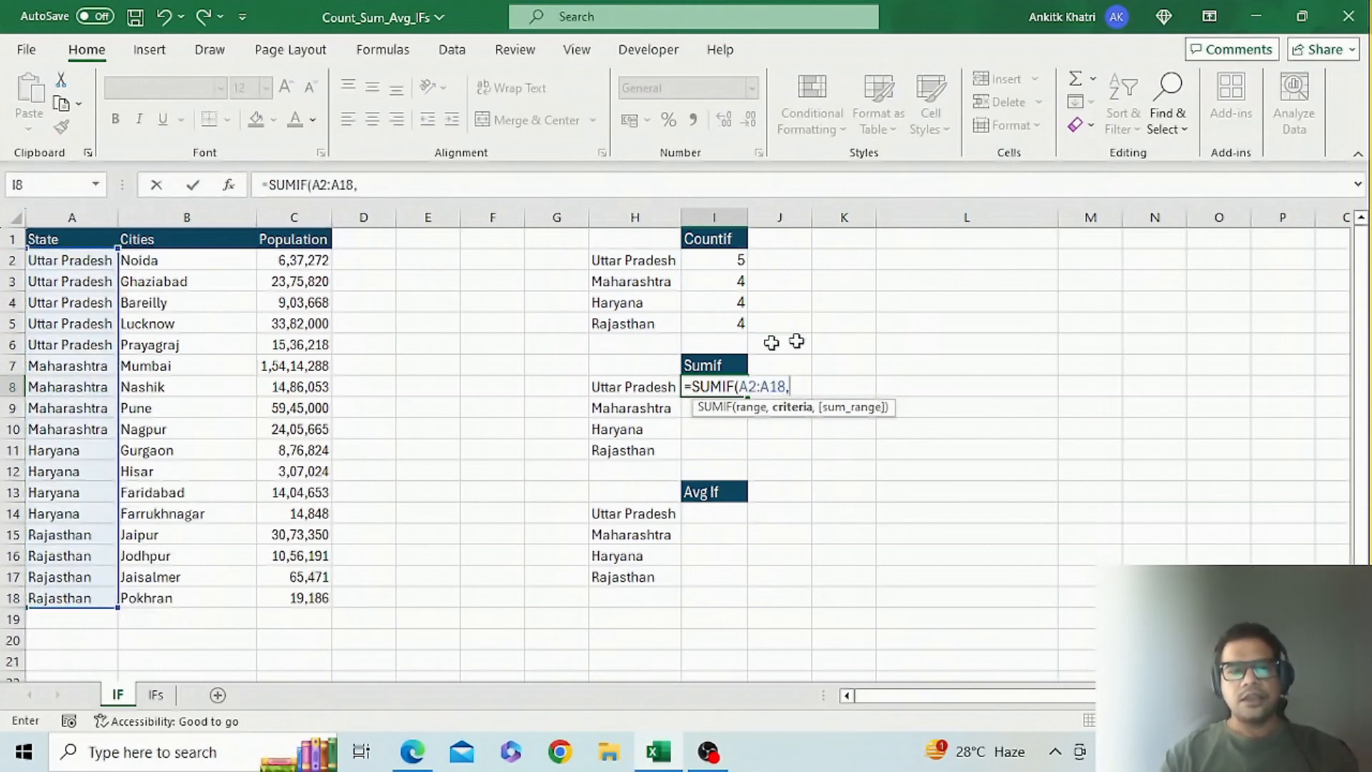
pyautogui.click(640, 387)
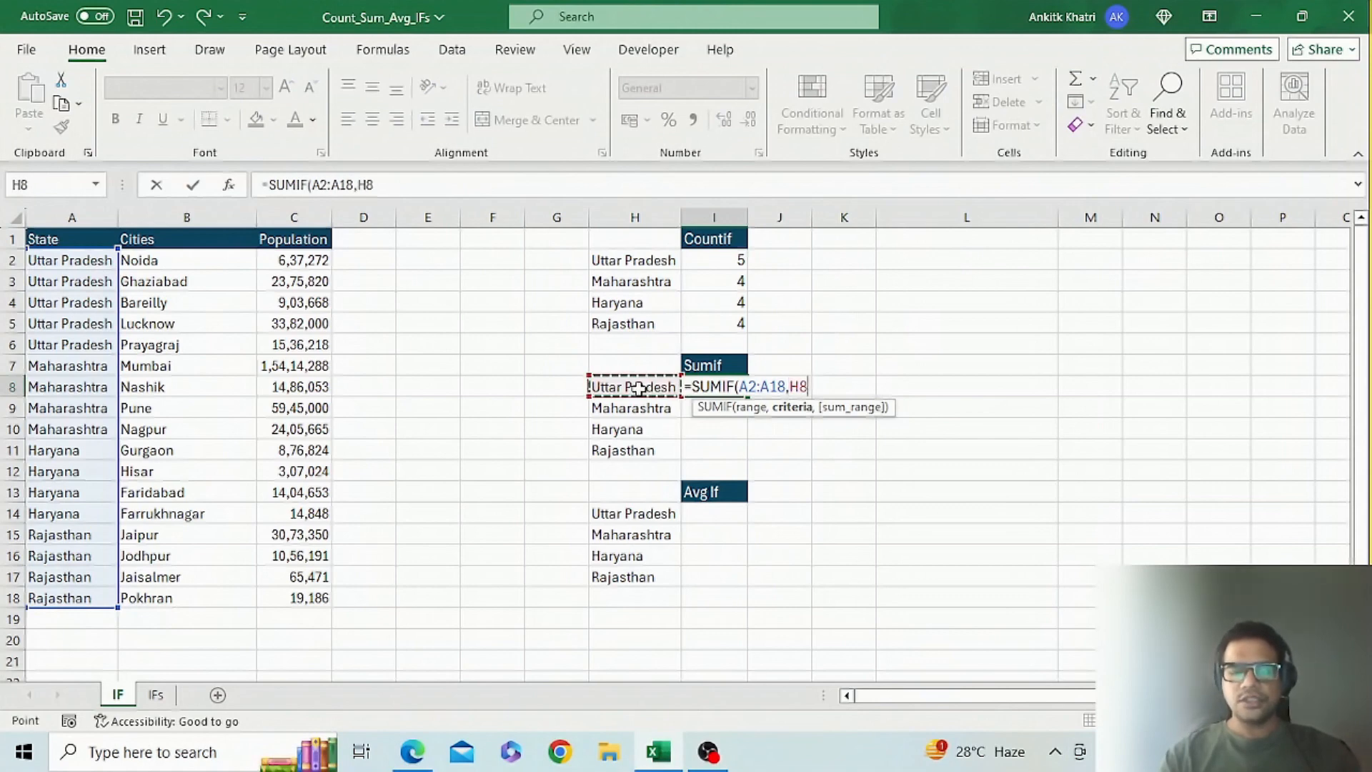
pyautogui.write(',')
pyautogui.moveTo(318, 260); pyautogui.dragTo(285, 595)
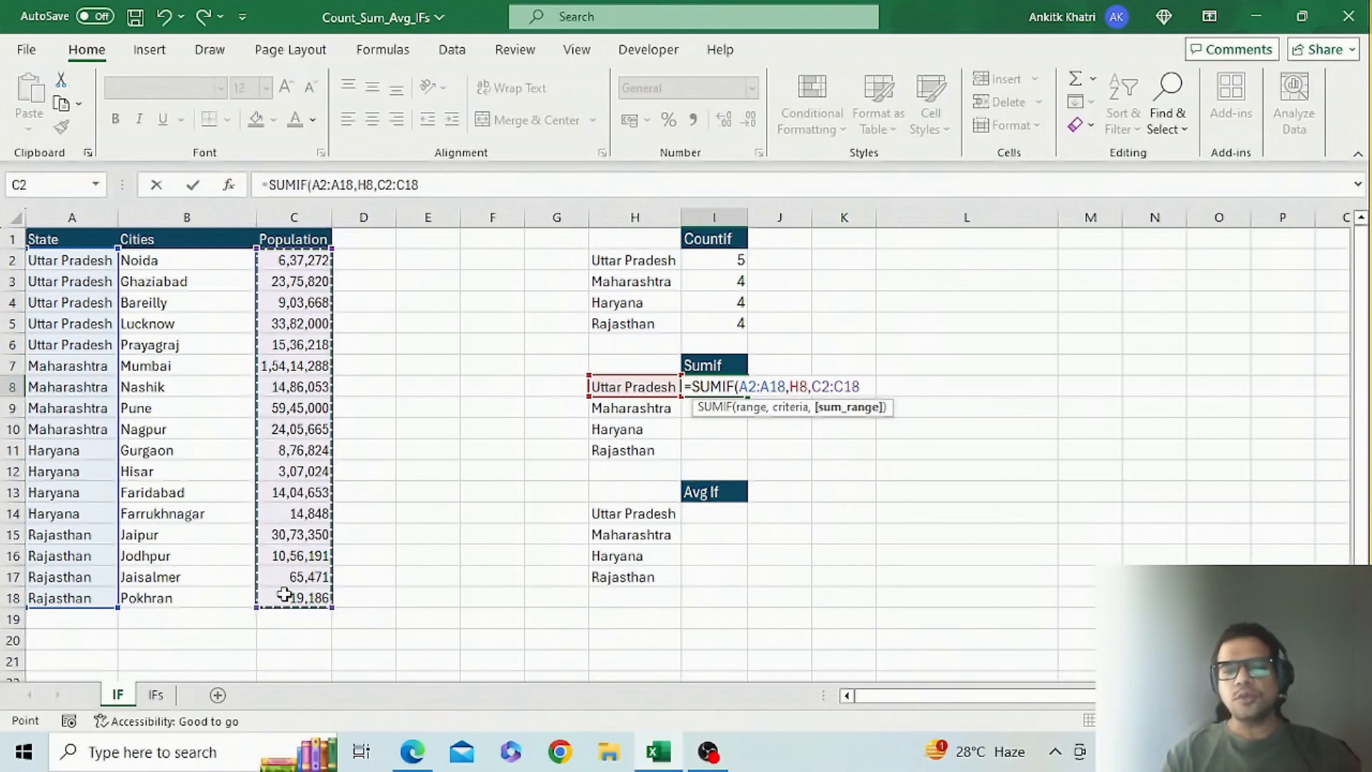
pyautogui.press('F4')
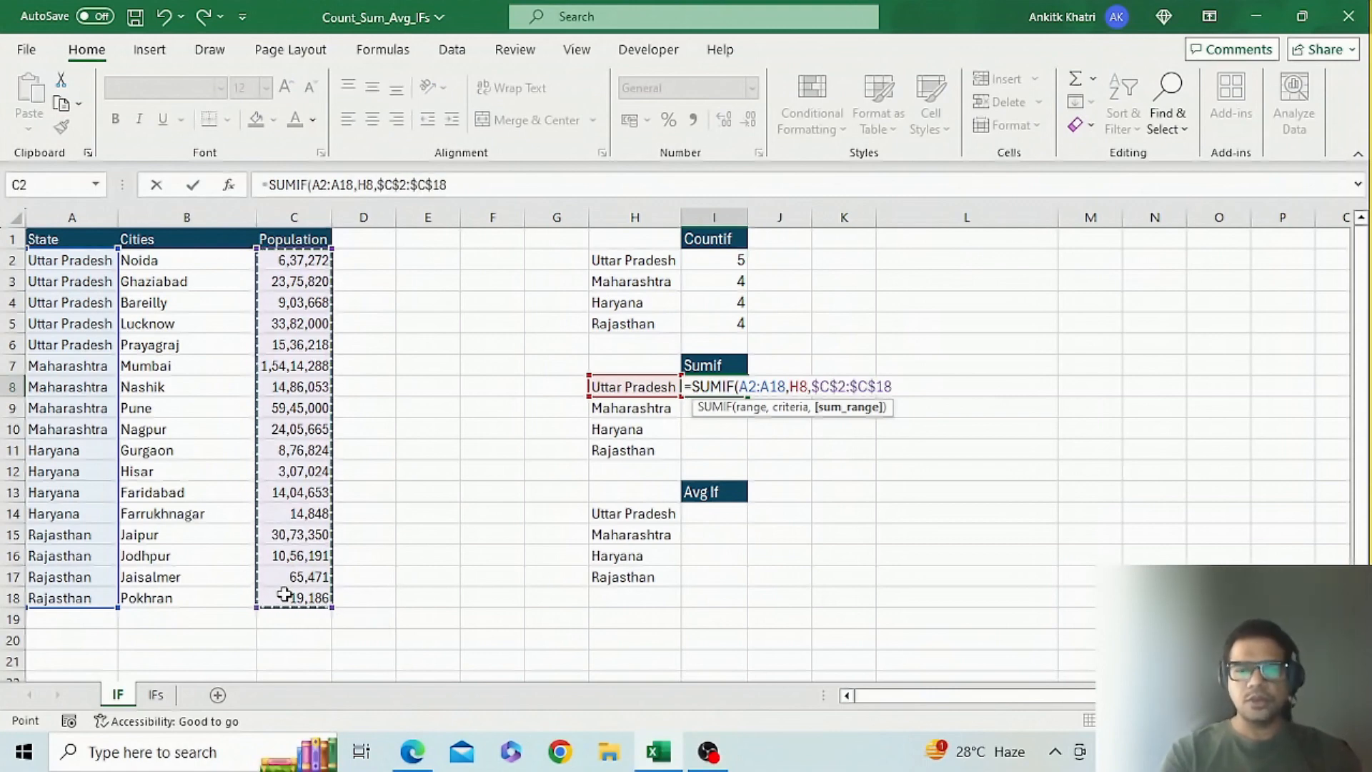
# - Make the criteria range absolute as $A$2:$A$18 and complete the SUMIF formula in I8
pyautogui.doubleClick(787, 386)
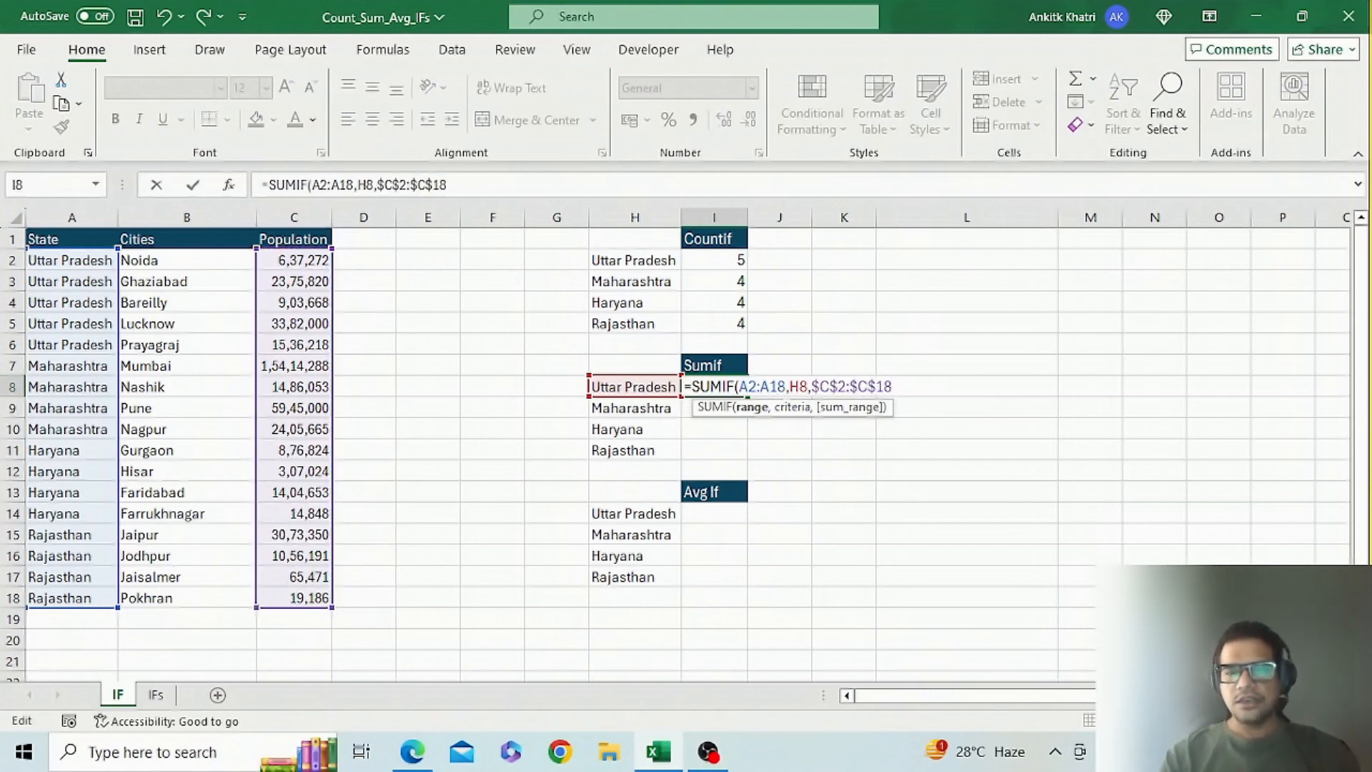
pyautogui.press('F4')
pyautogui.click(757, 388)
pyautogui.press('F4')
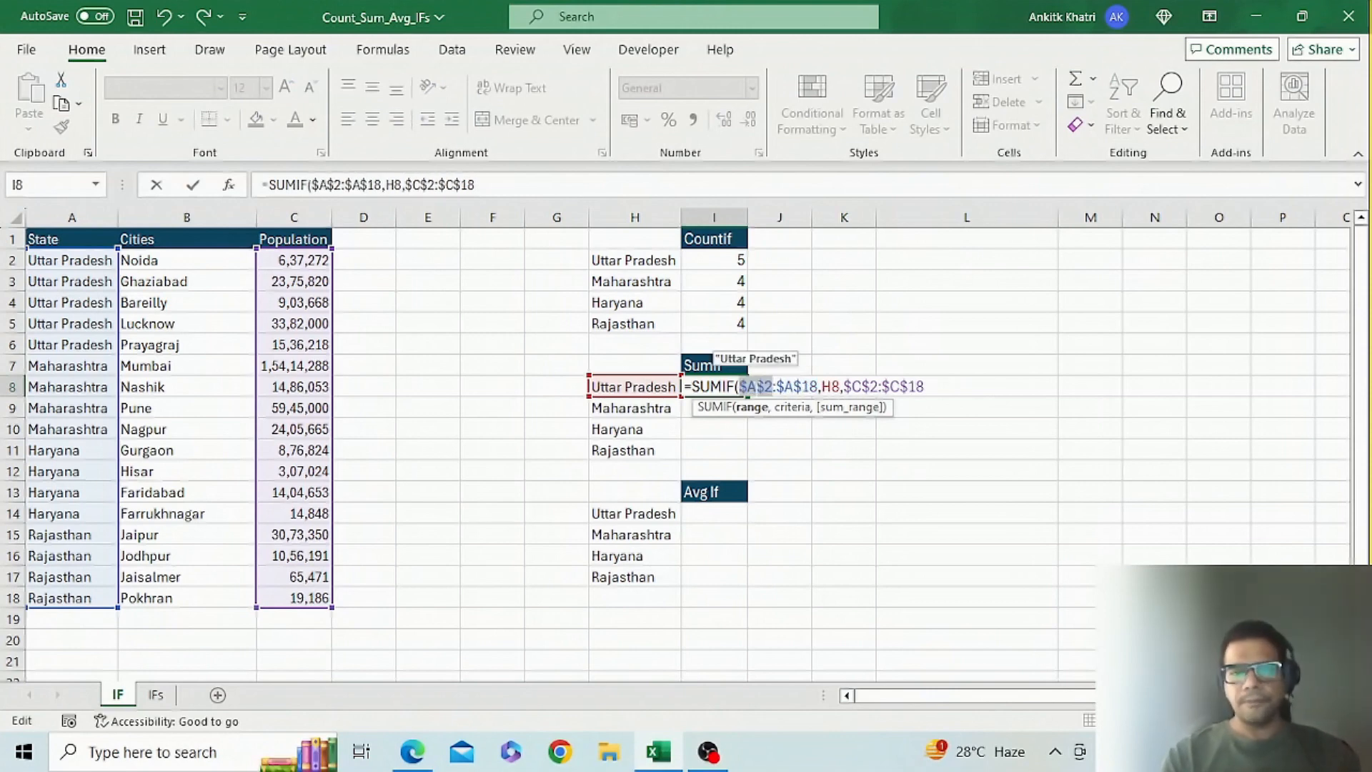
pyautogui.click(475, 184)
pyautogui.write(')')
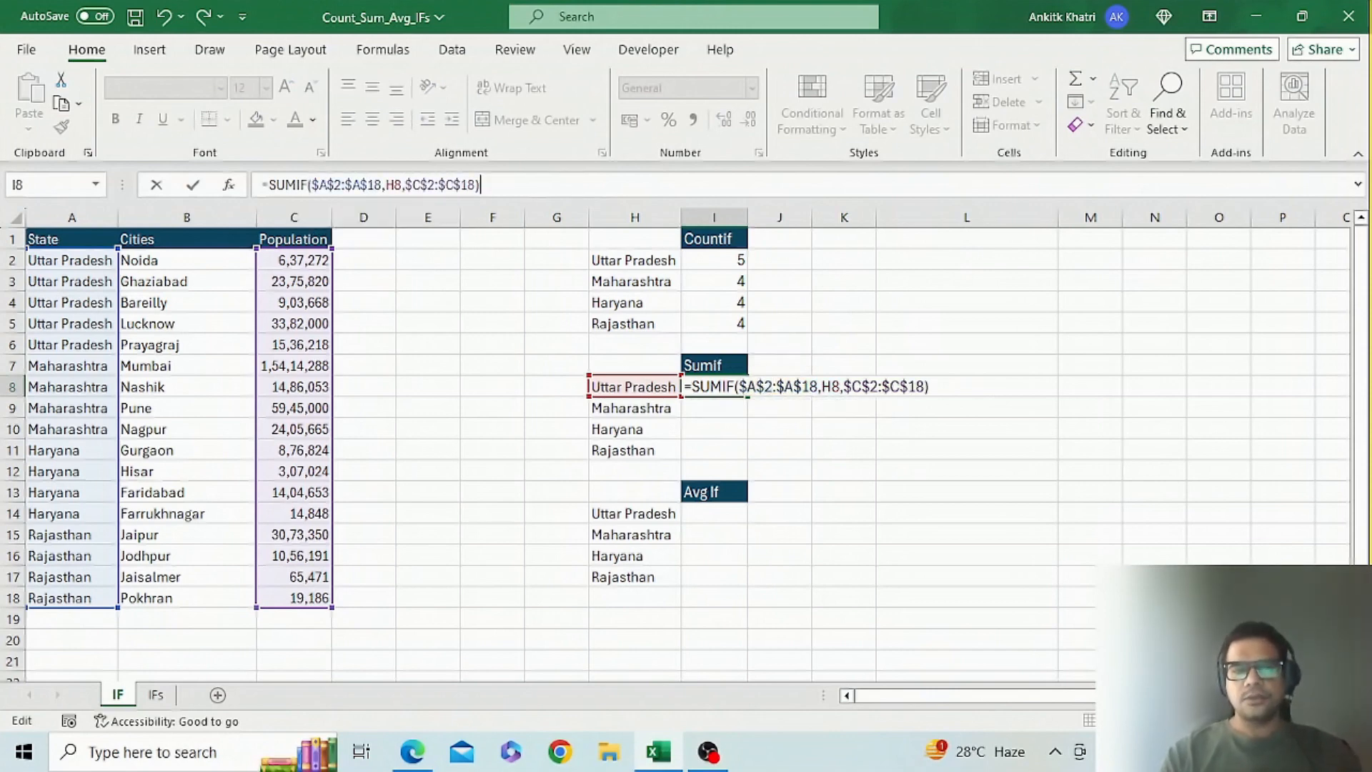
pyautogui.press('Return')
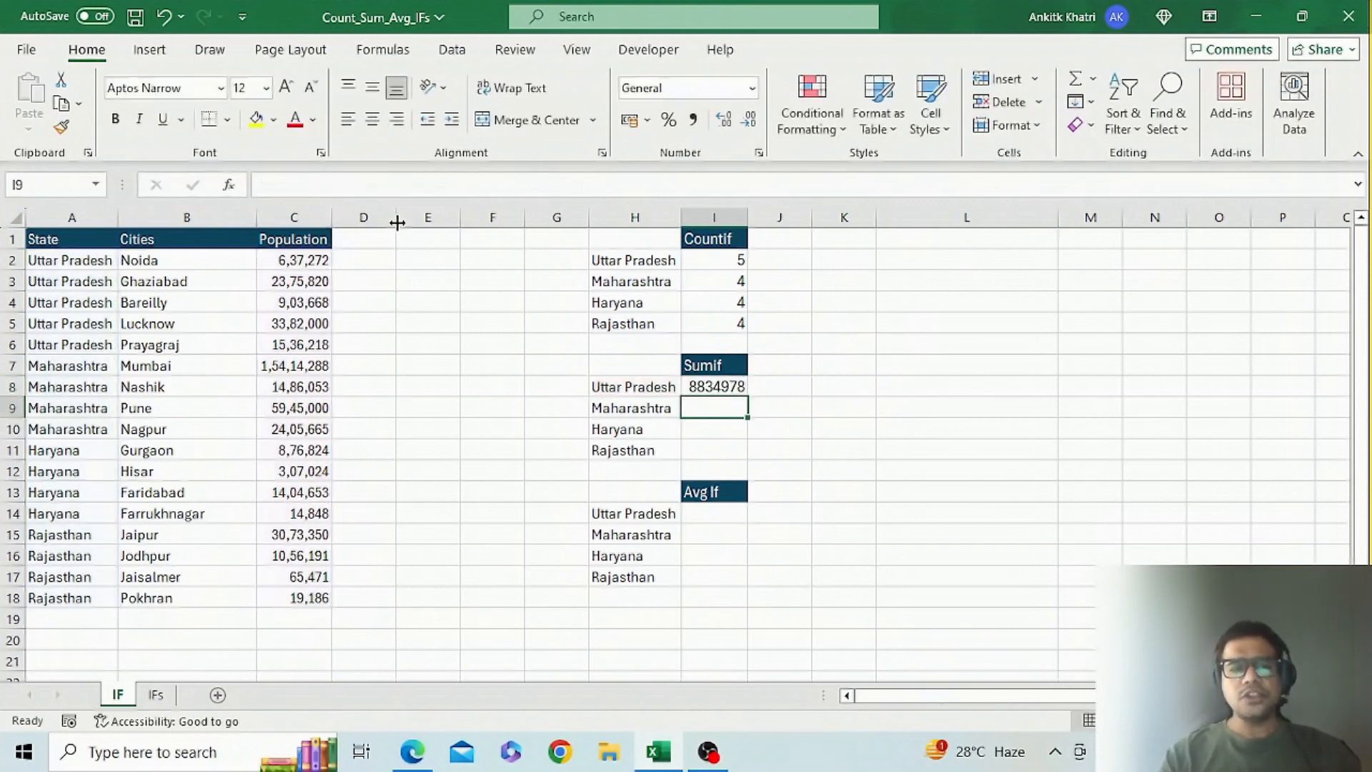
# - Fill the SUMIF formula from I8 down to I11 and autofit the width of column I
pyautogui.moveTo(308, 261); pyautogui.dragTo(301, 352)
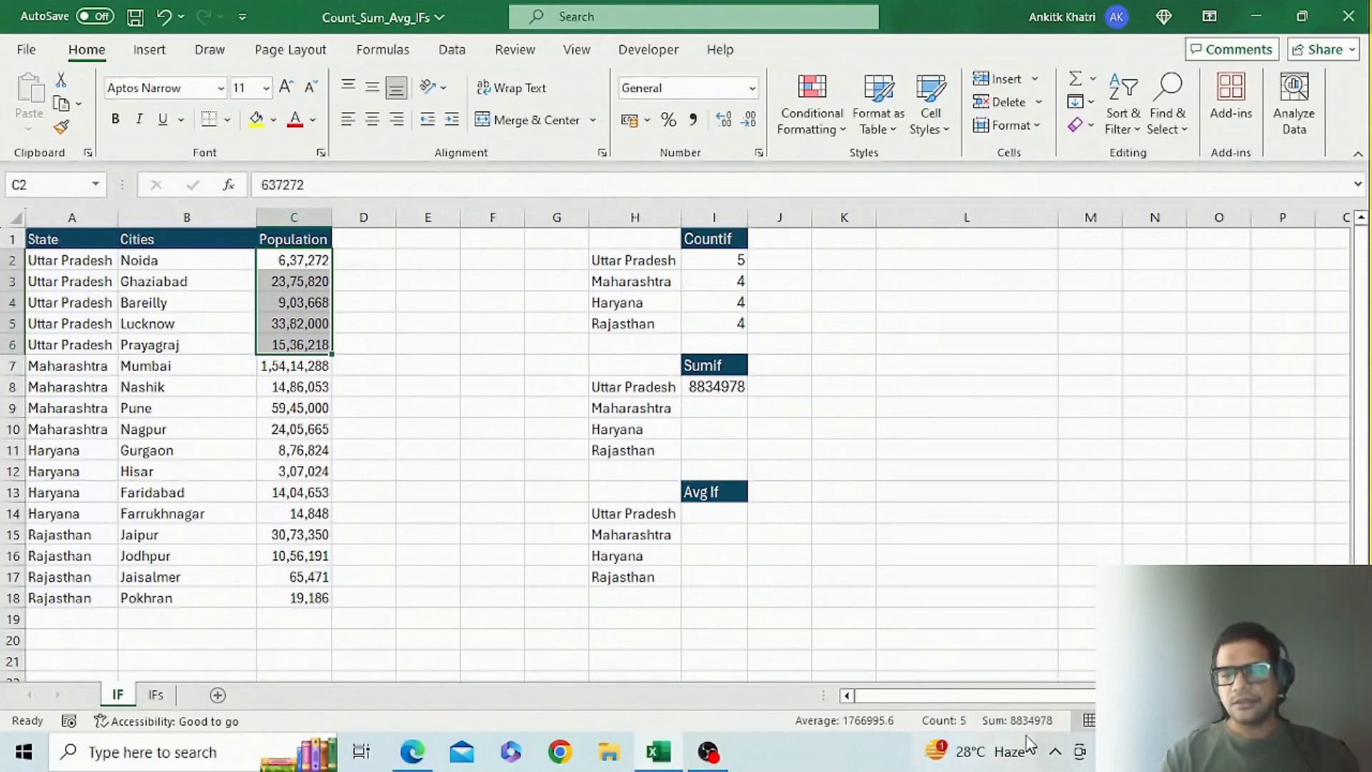
pyautogui.click(719, 393)
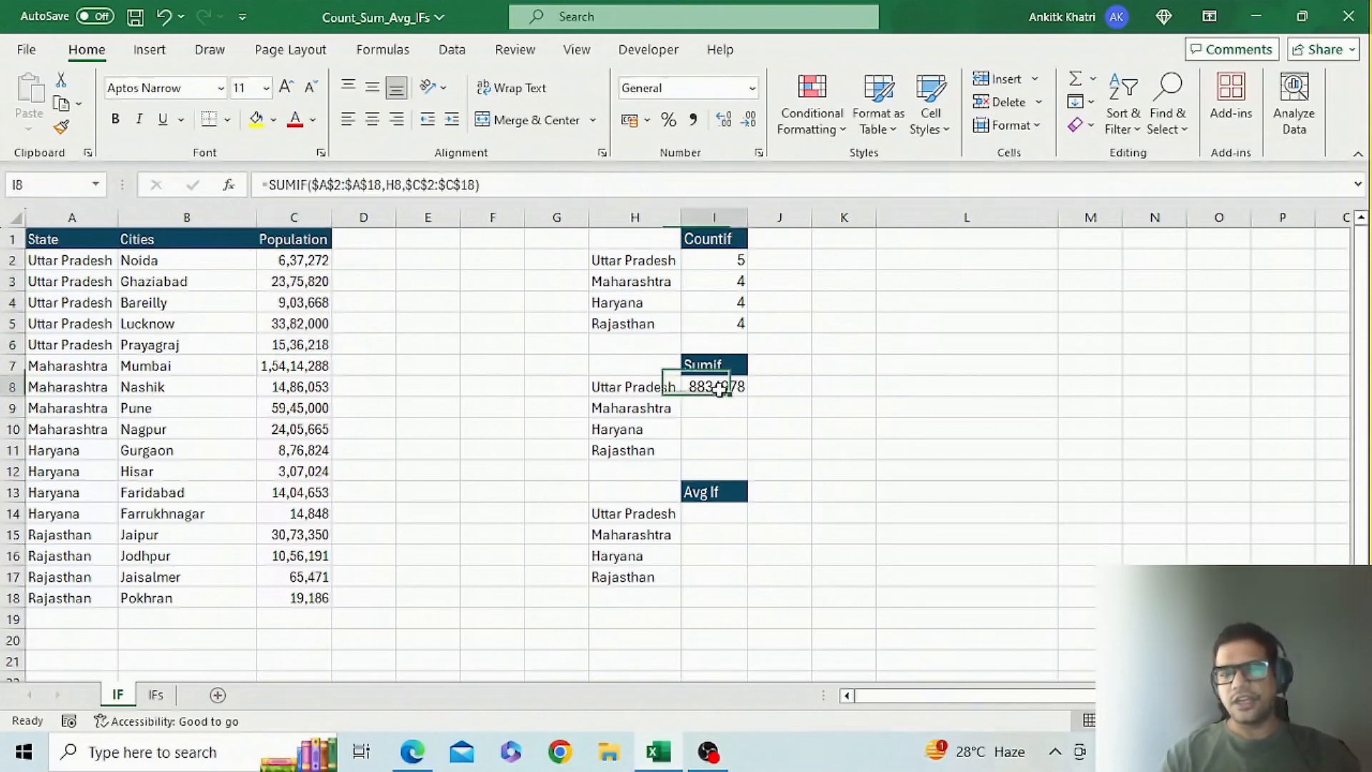
pyautogui.moveTo(749, 401); pyautogui.dragTo(747, 458)
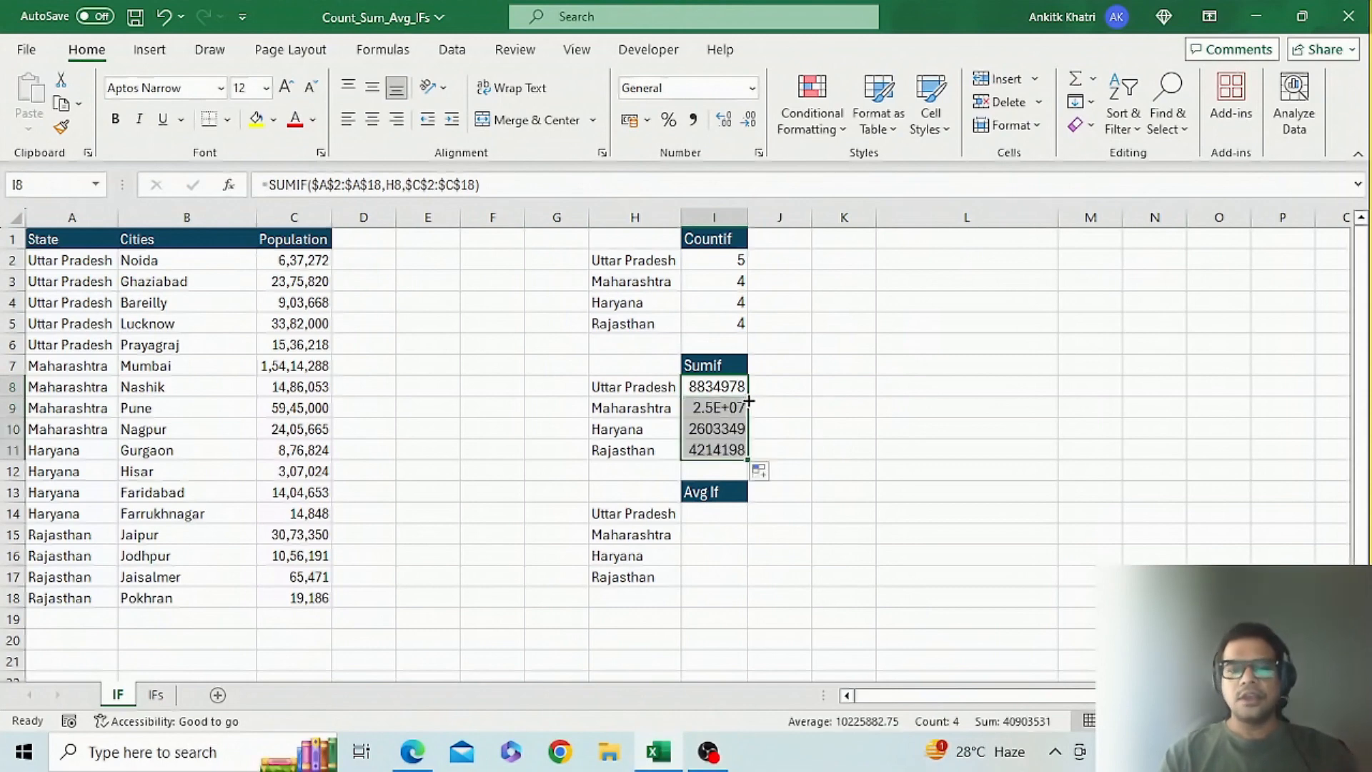
pyautogui.doubleClick(749, 218)
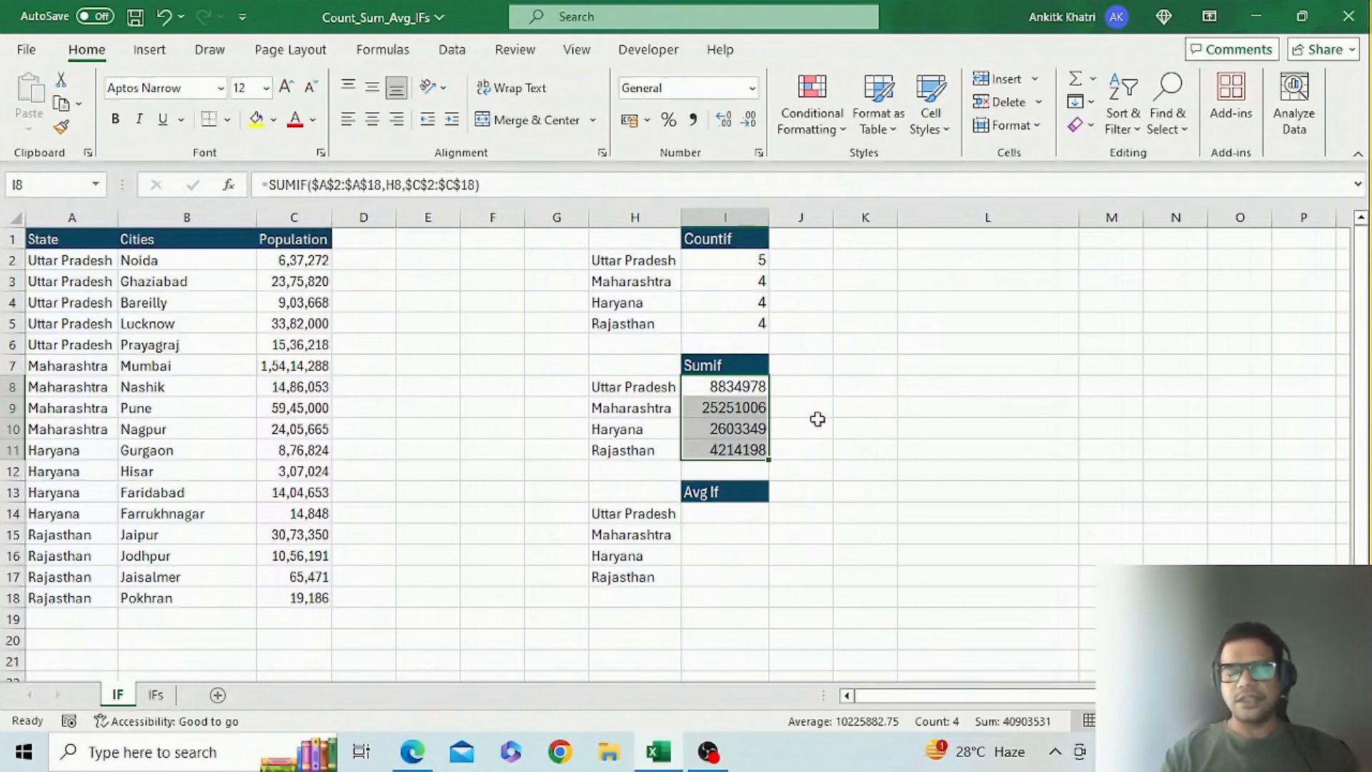
# - Copy the Sumif header from I7 to cell K7
pyautogui.click(713, 364)
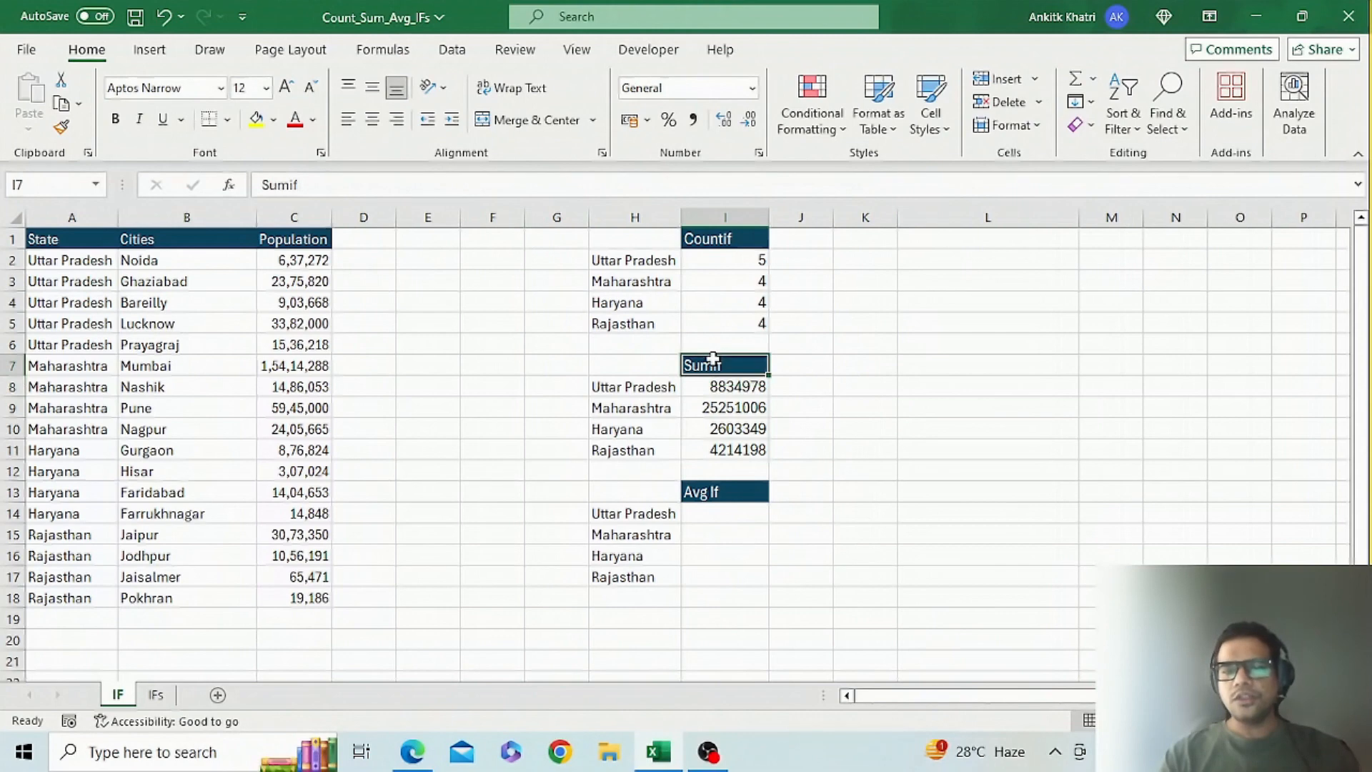
pyautogui.hotkey('ctrl', 'c')
pyautogui.click(862, 365)
pyautogui.hotkey('ctrl', 'v')
# - Enter =SUMIF($C$2:$C$18,">100000") in cell K8 to total the populations above 100000
pyautogui.click(865, 387)
pyautogui.press('Escape')
pyautogui.write('=Sum')
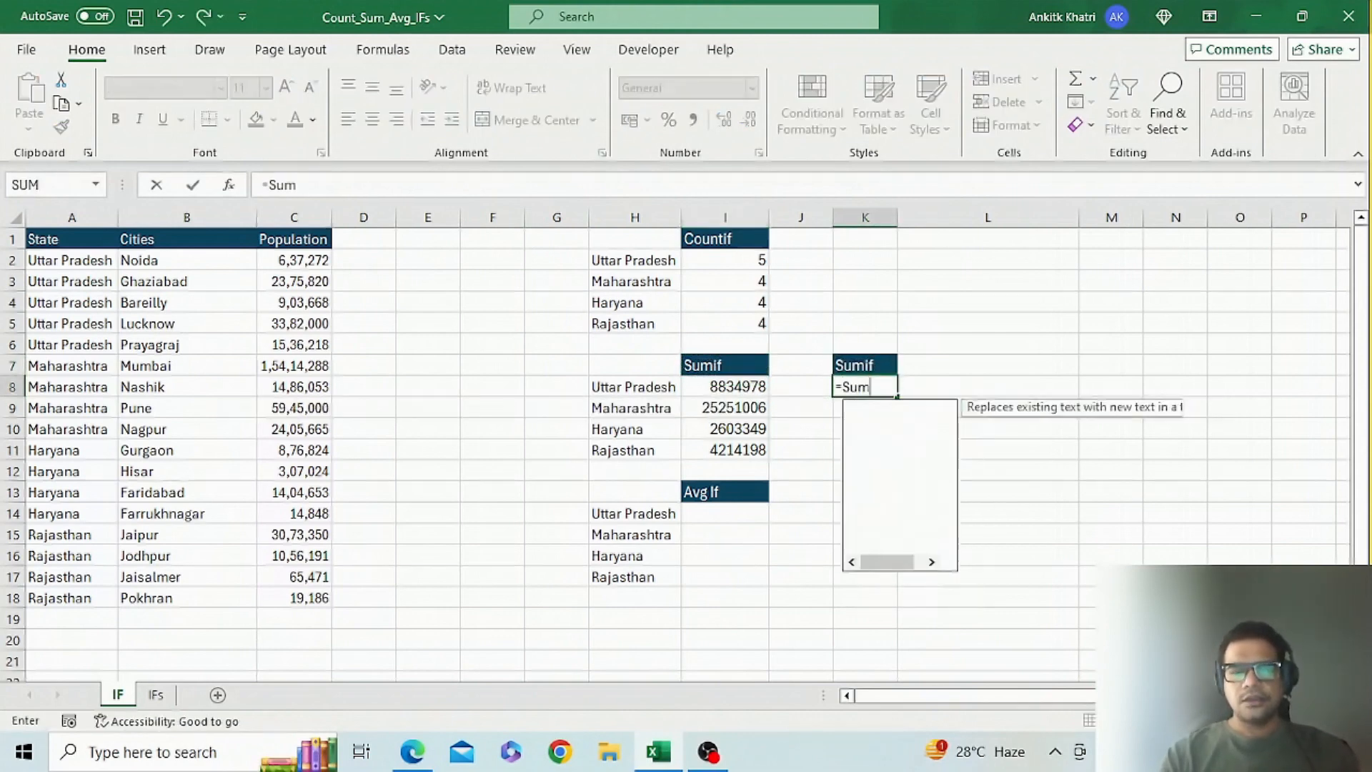
pyautogui.press('Down')
pyautogui.press('Tab')
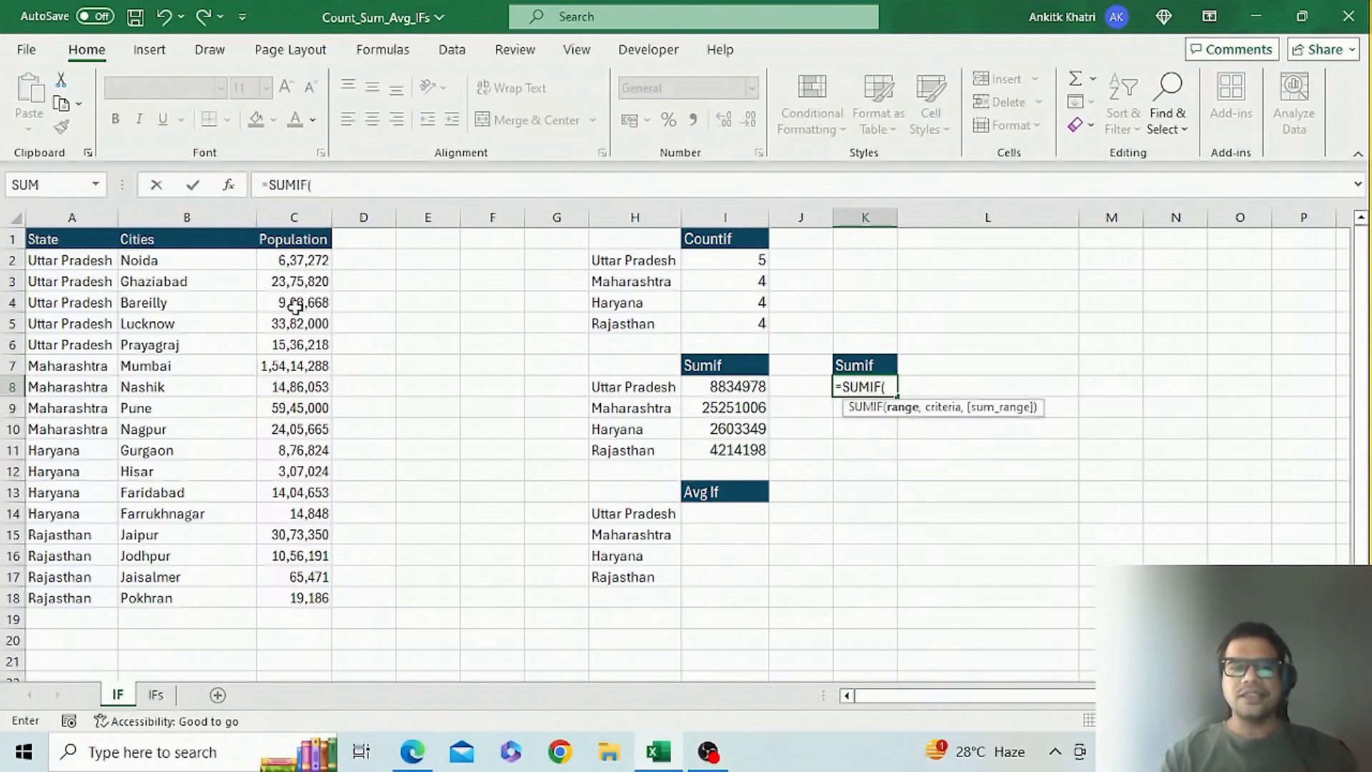
pyautogui.moveTo(316, 259); pyautogui.dragTo(283, 590)
pyautogui.write('"')
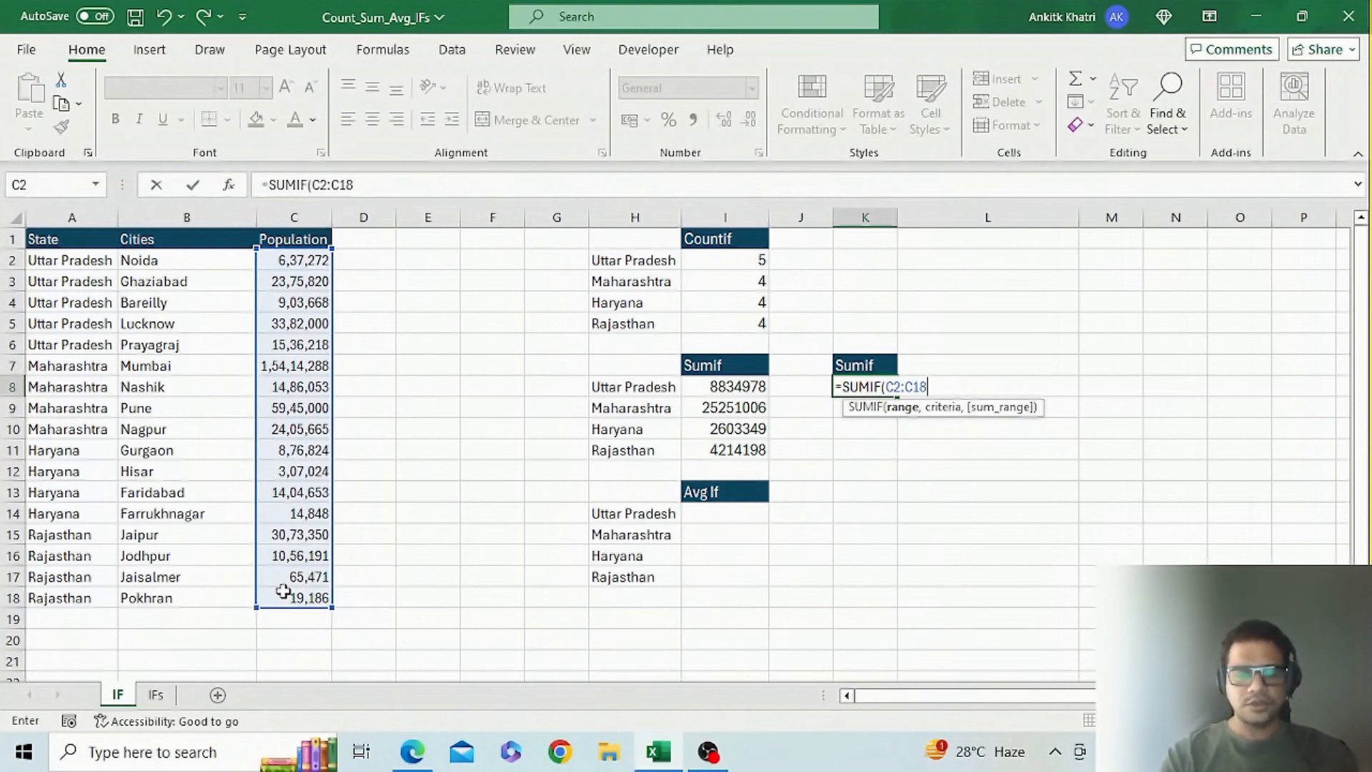
pyautogui.press('F4')
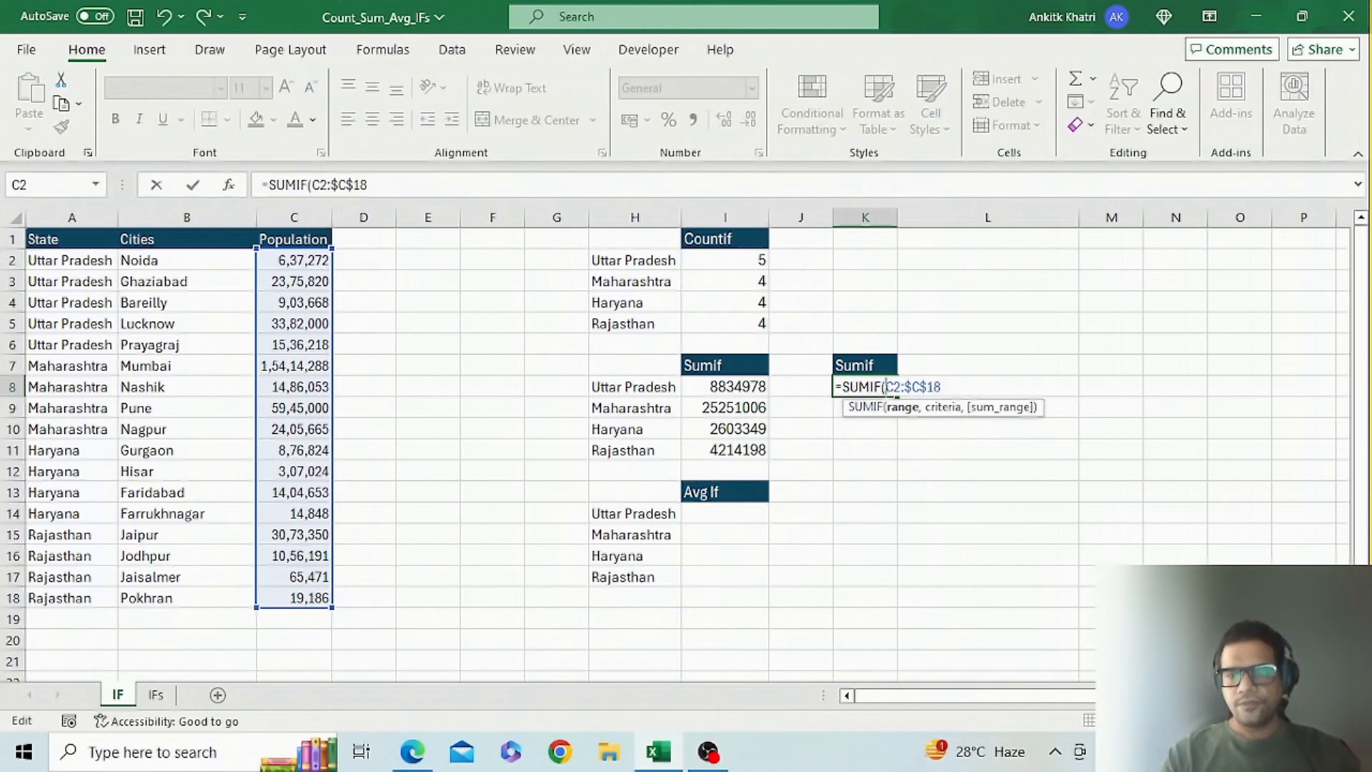
pyautogui.press('F4')
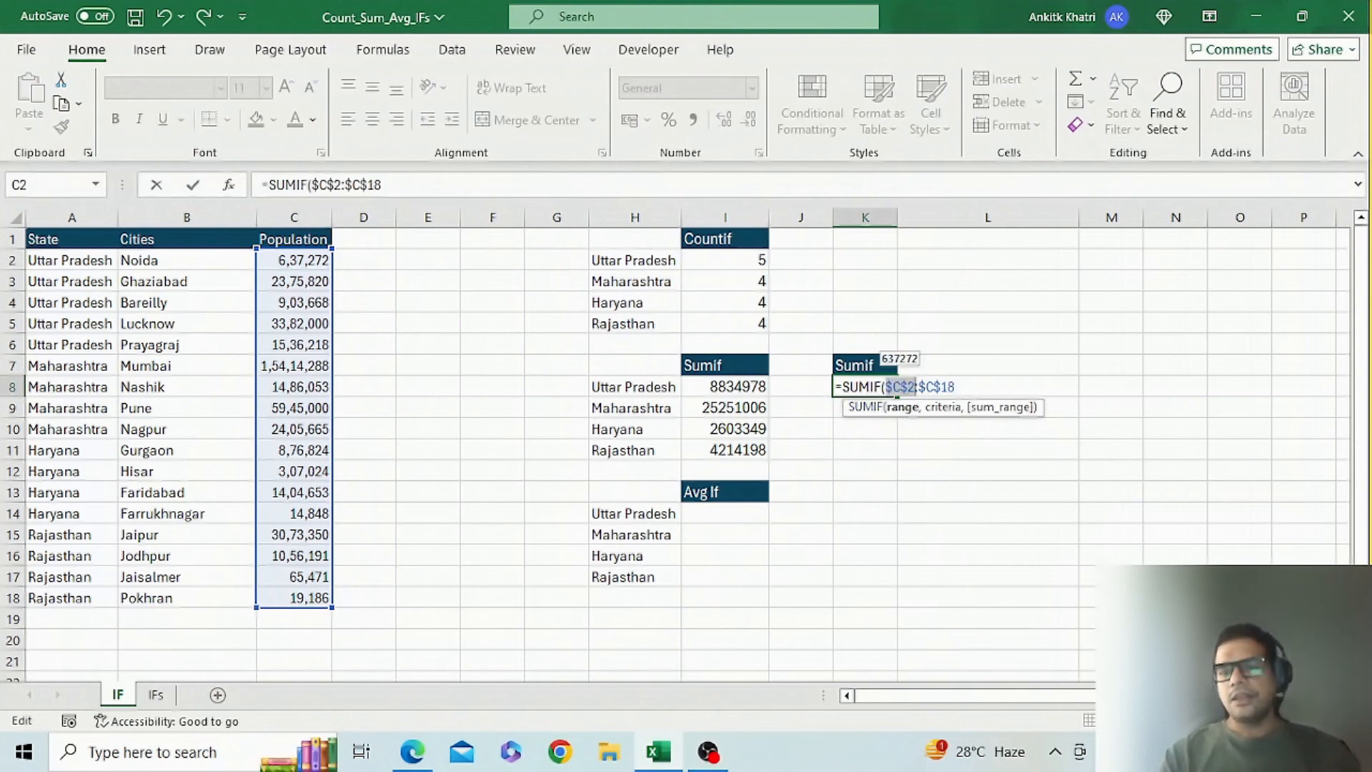
pyautogui.write(',">')
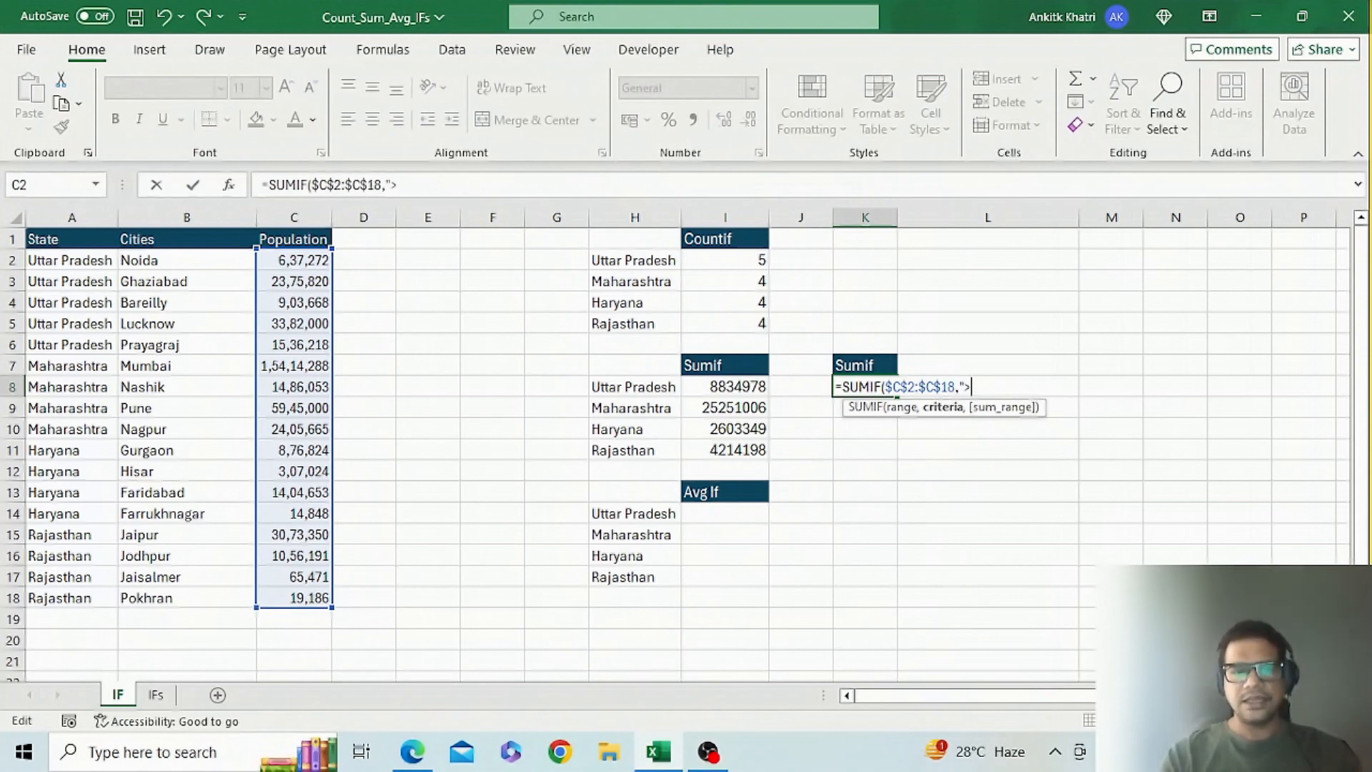
pyautogui.write('100000"')
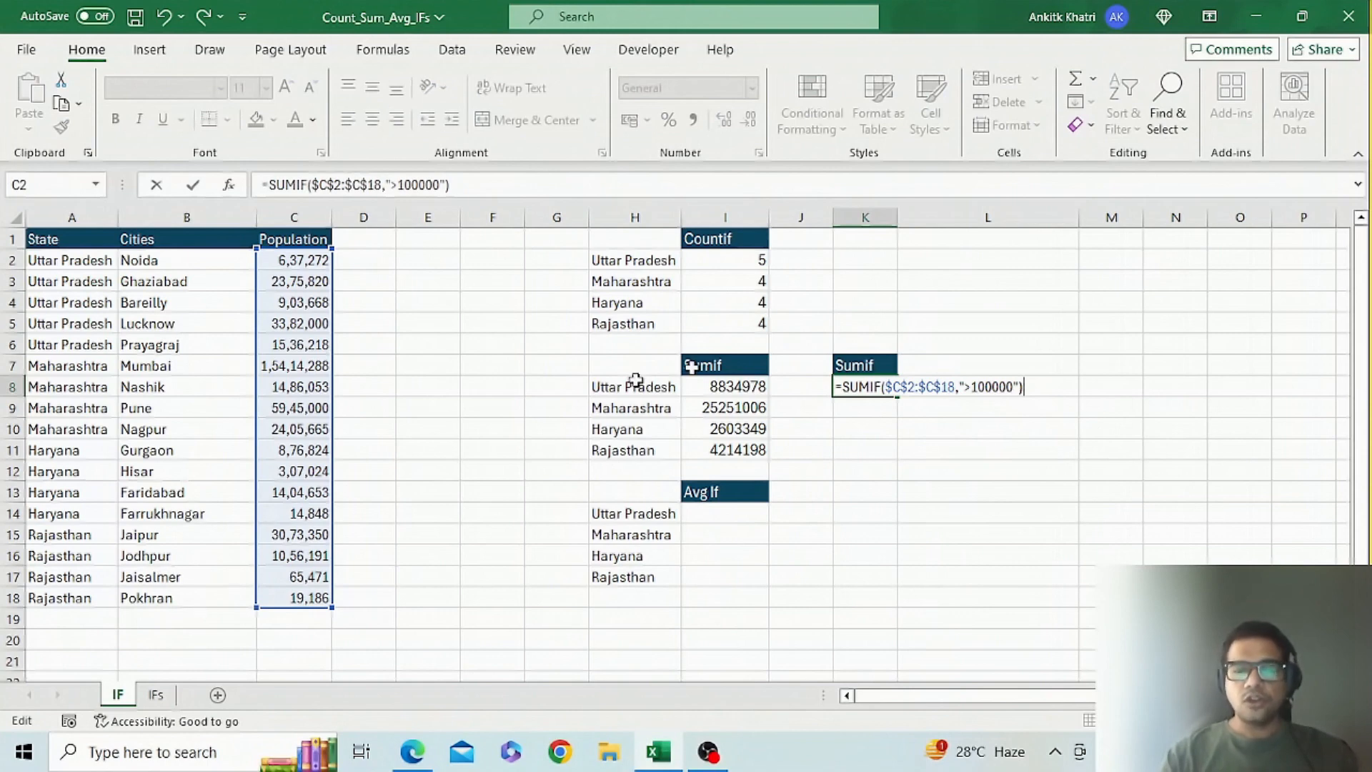
pyautogui.click(874, 400)
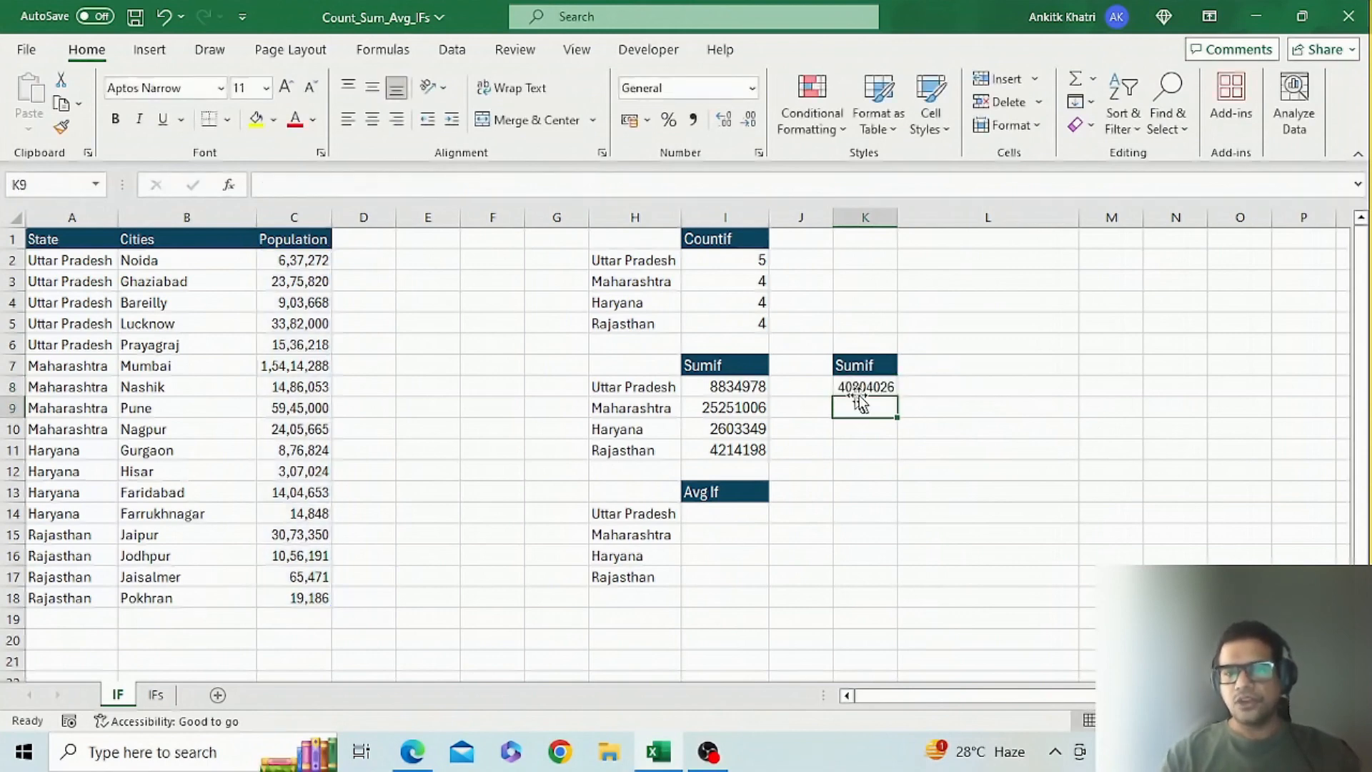
pyautogui.click(312, 244)
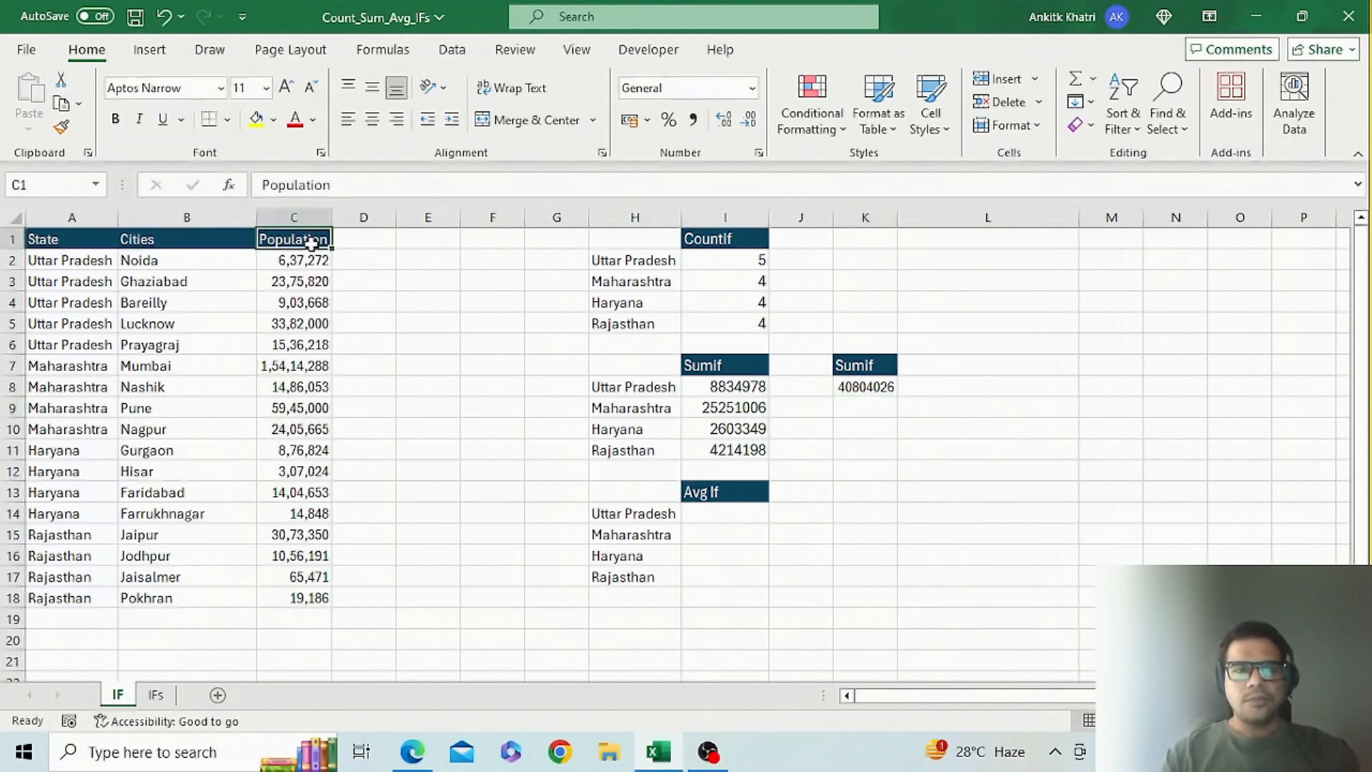
# - Turn on filtering for the data headers and filter Population to values greater than 100000
pyautogui.hotkey('ctrl', 'shift', 'l')
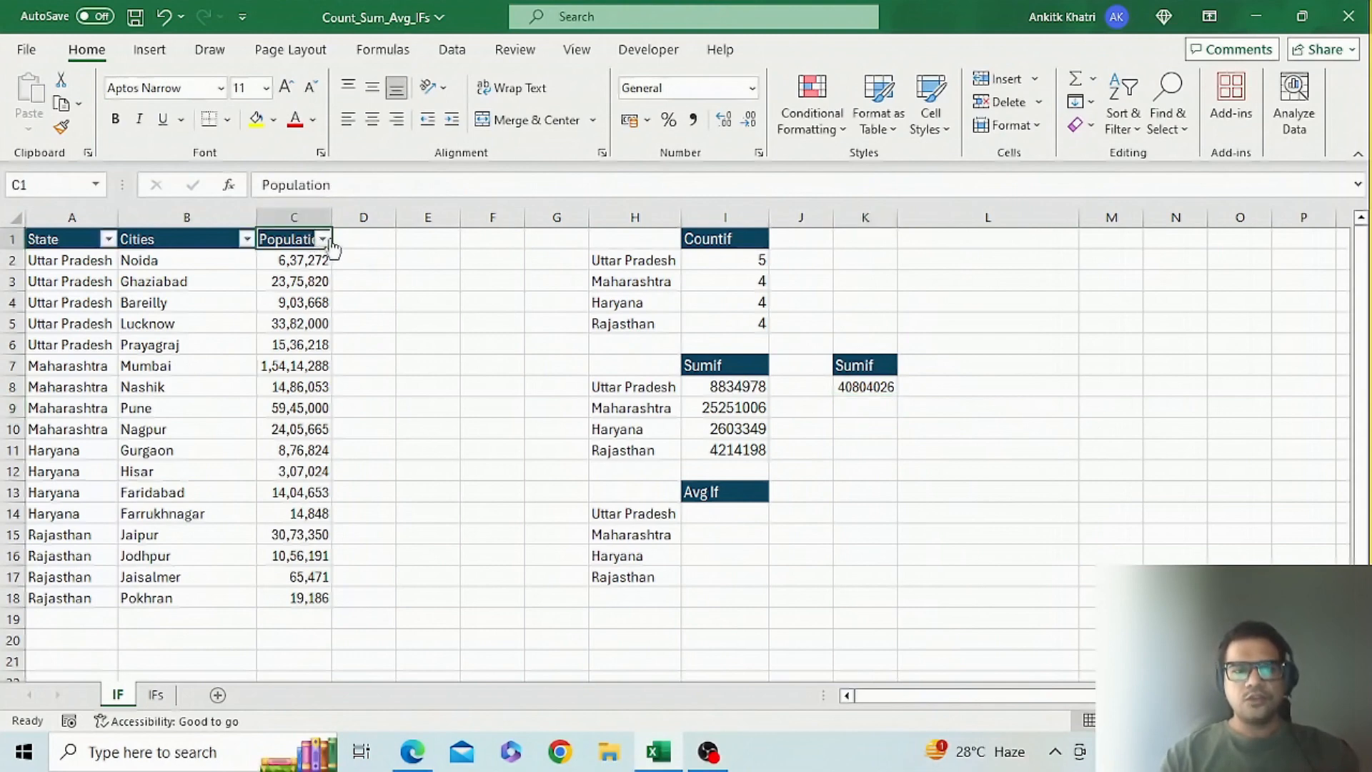
pyautogui.click(323, 239)
pyautogui.moveTo(300, 452)
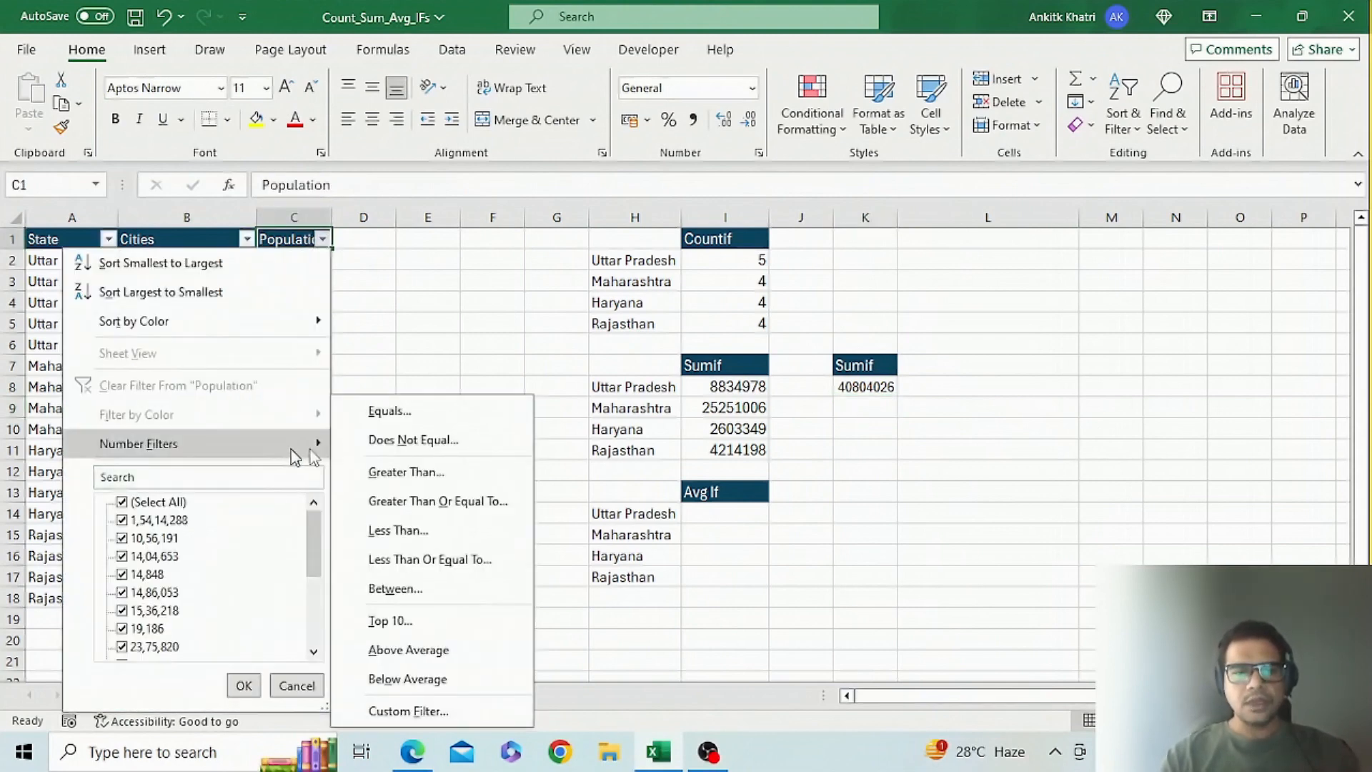
pyautogui.click(400, 472)
pyautogui.write('100000')
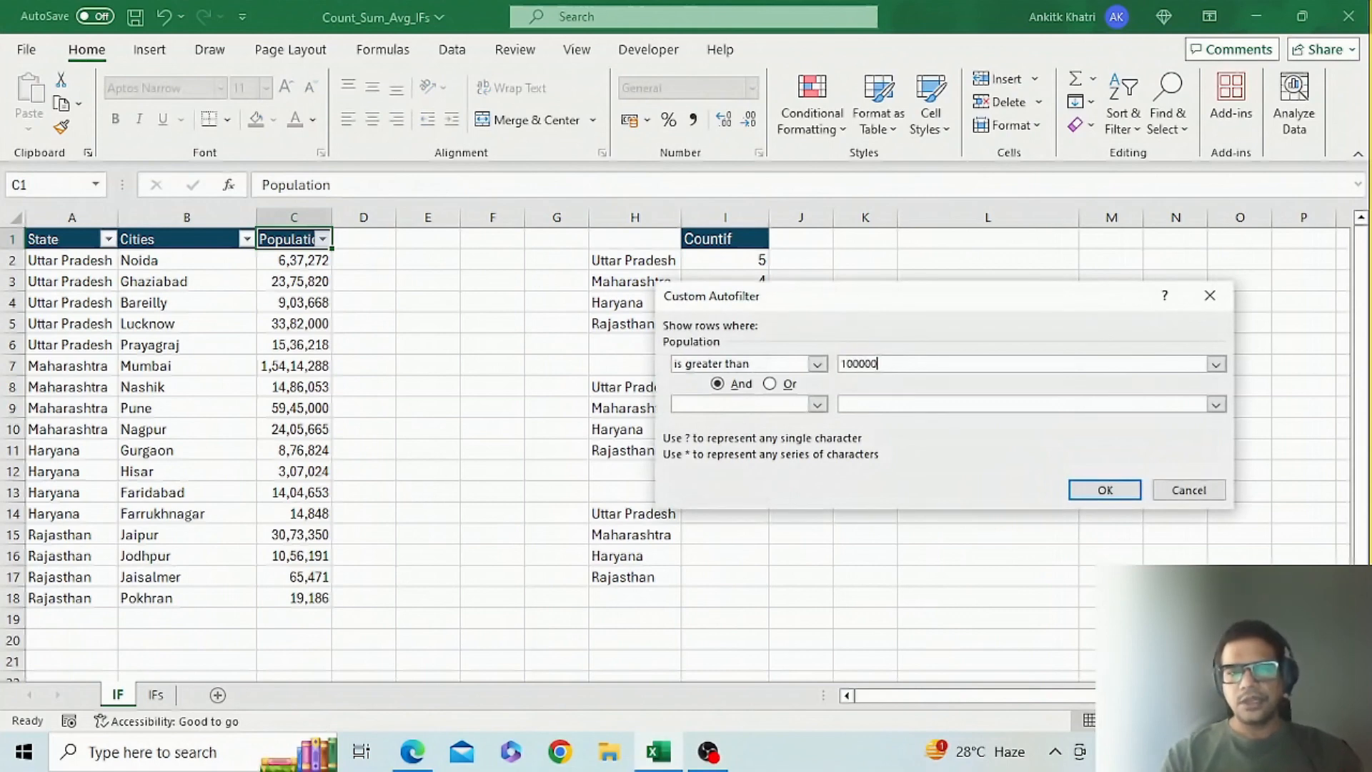
pyautogui.press('Return')
# - Check the sum of the filtered populations in C2:C16 and inspect the SUMIF formula in K8
pyautogui.moveTo(312, 260); pyautogui.dragTo(312, 535)
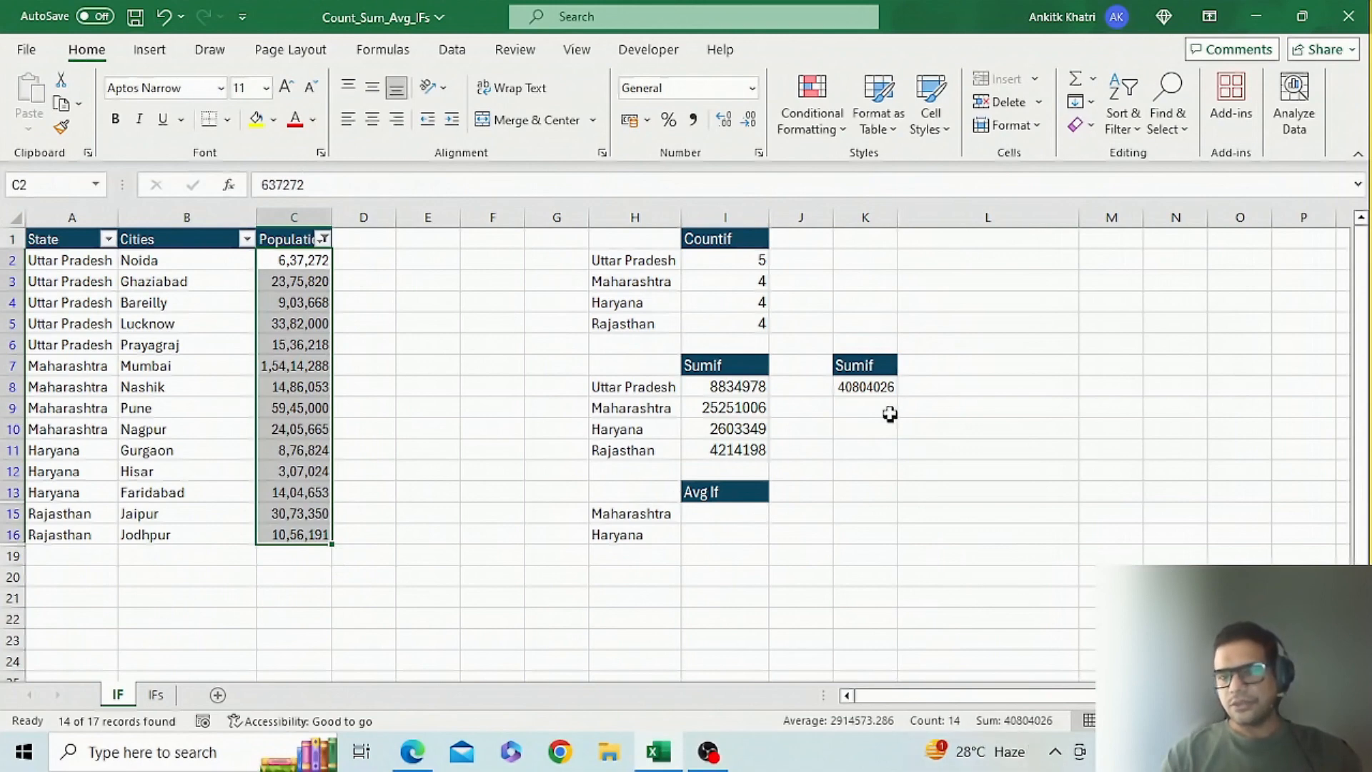
pyautogui.click(866, 386)
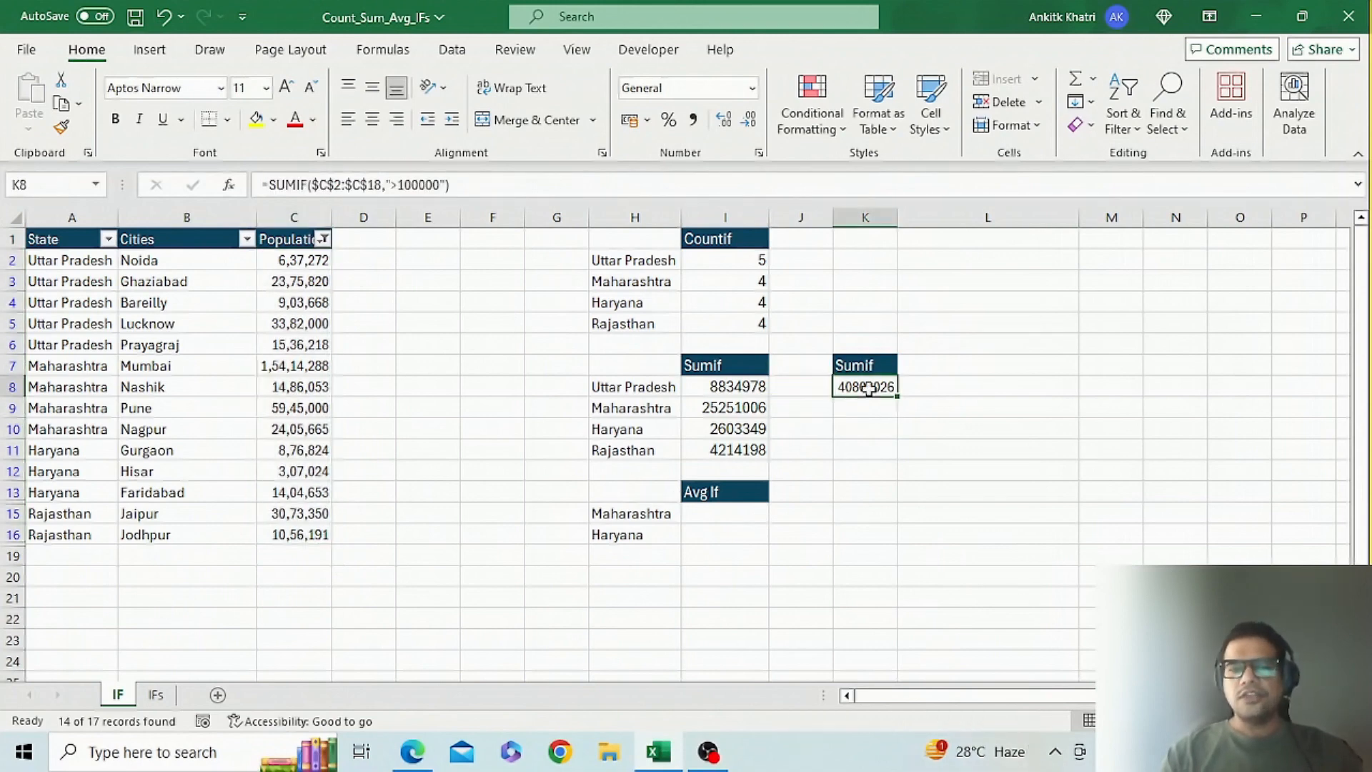
pyautogui.click(398, 184)
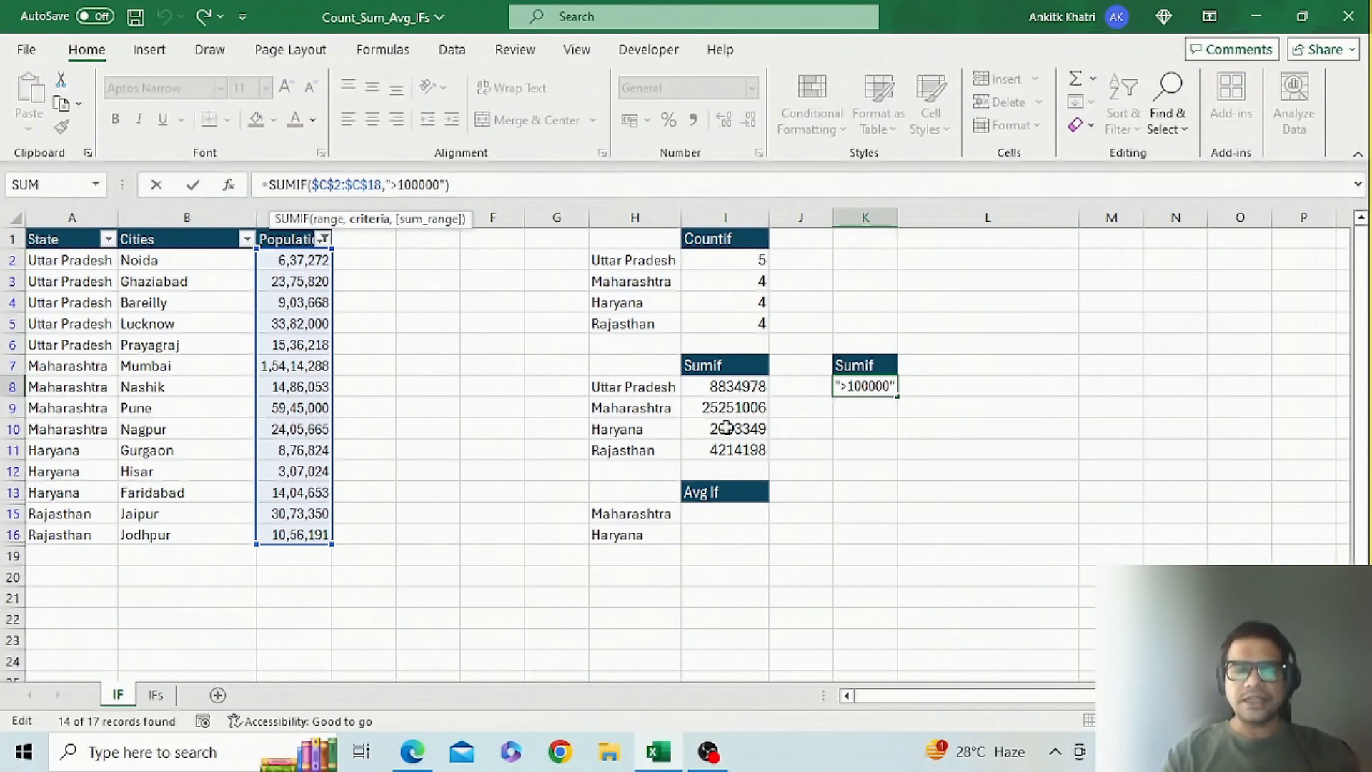
pyautogui.press('Escape')
# - Start an AVERAGEIF formula in cell I15 for Maharashtra under the Avg If header
pyautogui.click(835, 511)
pyautogui.click(735, 518)
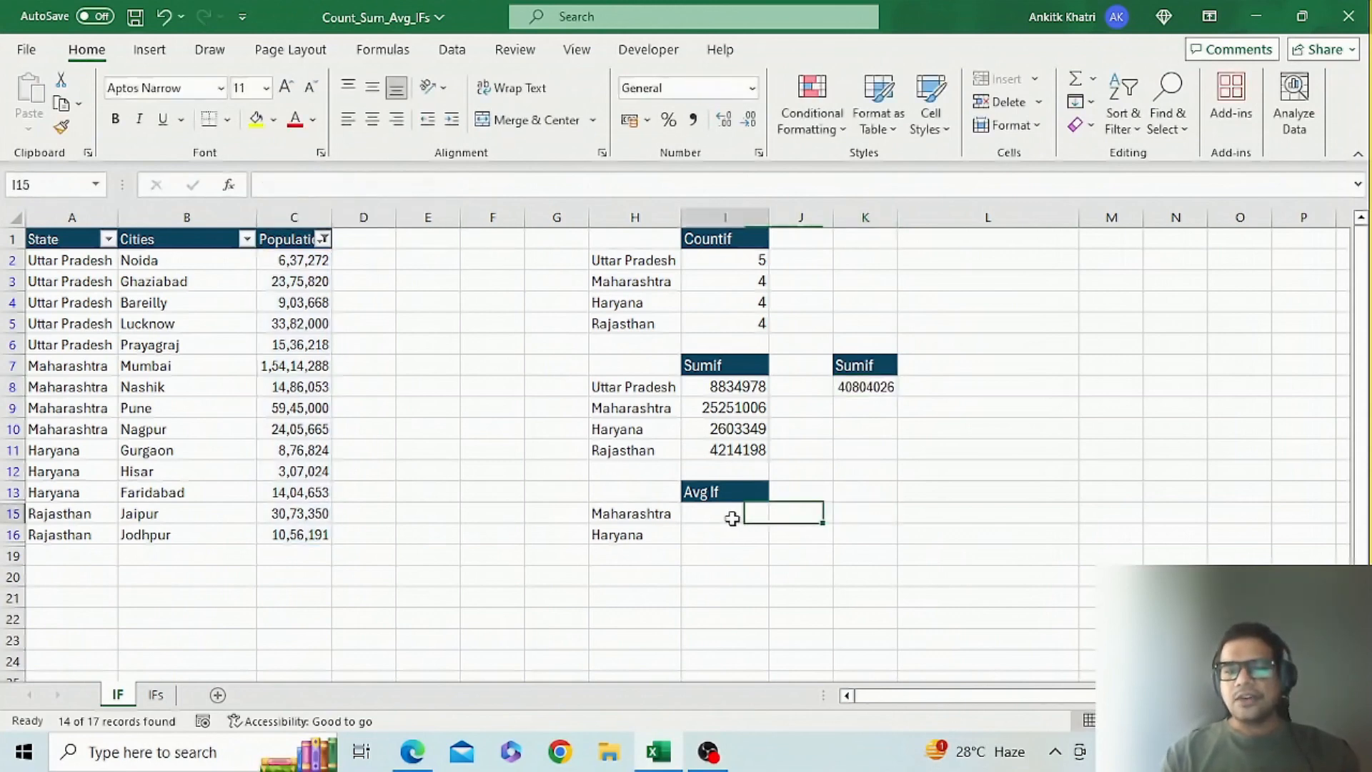
pyautogui.write('=')
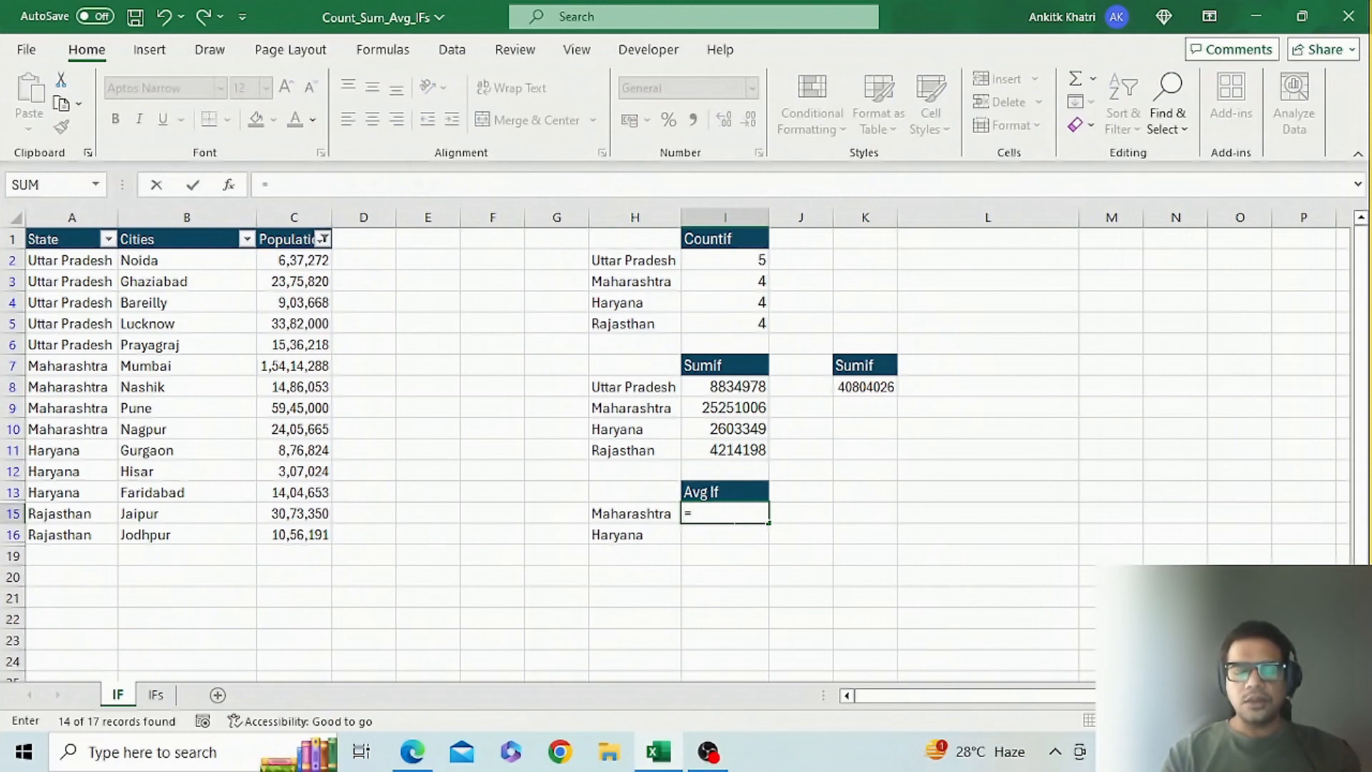
pyautogui.write('Sum')
pyautogui.press('BackSpace')
pyautogui.press('BackSpace')
pyautogui.press('BackSpace')
pyautogui.write('Av')
pyautogui.press('Down')
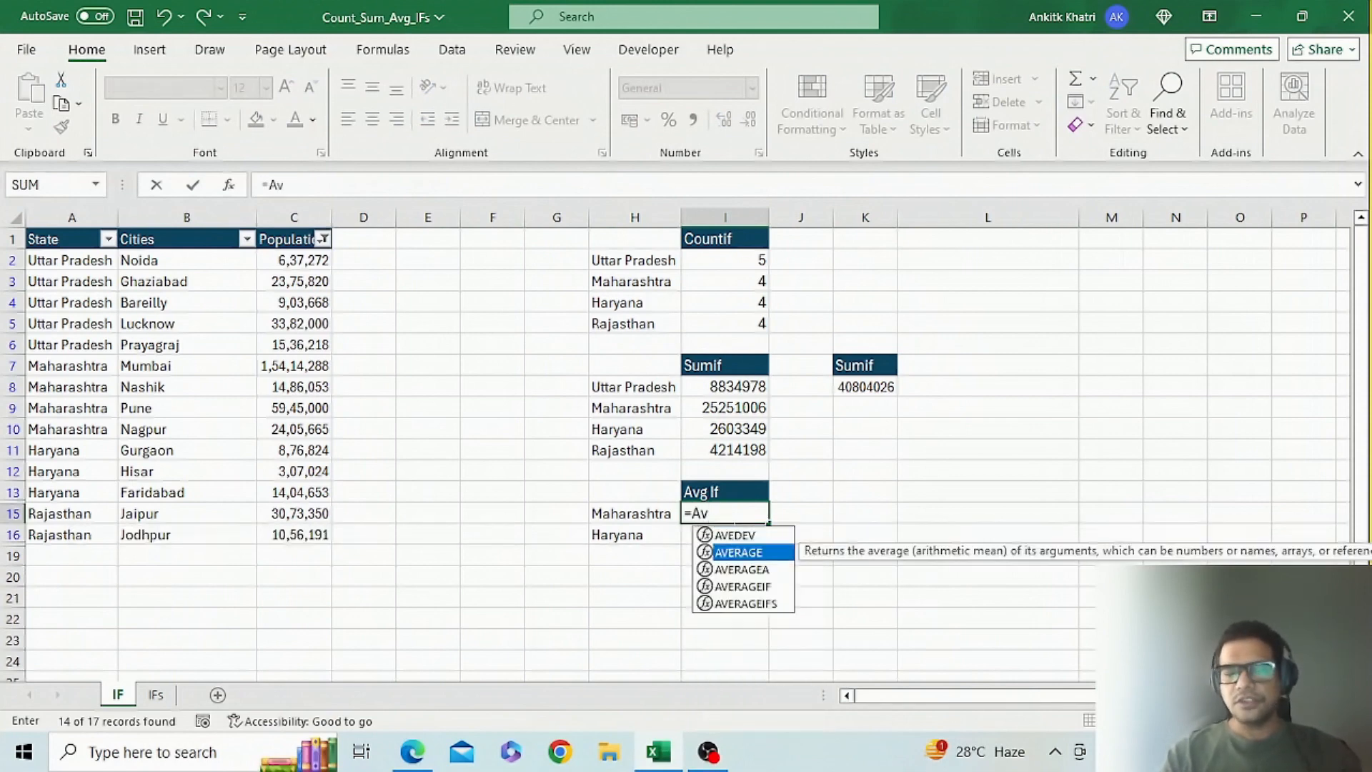
pyautogui.press('Tab')
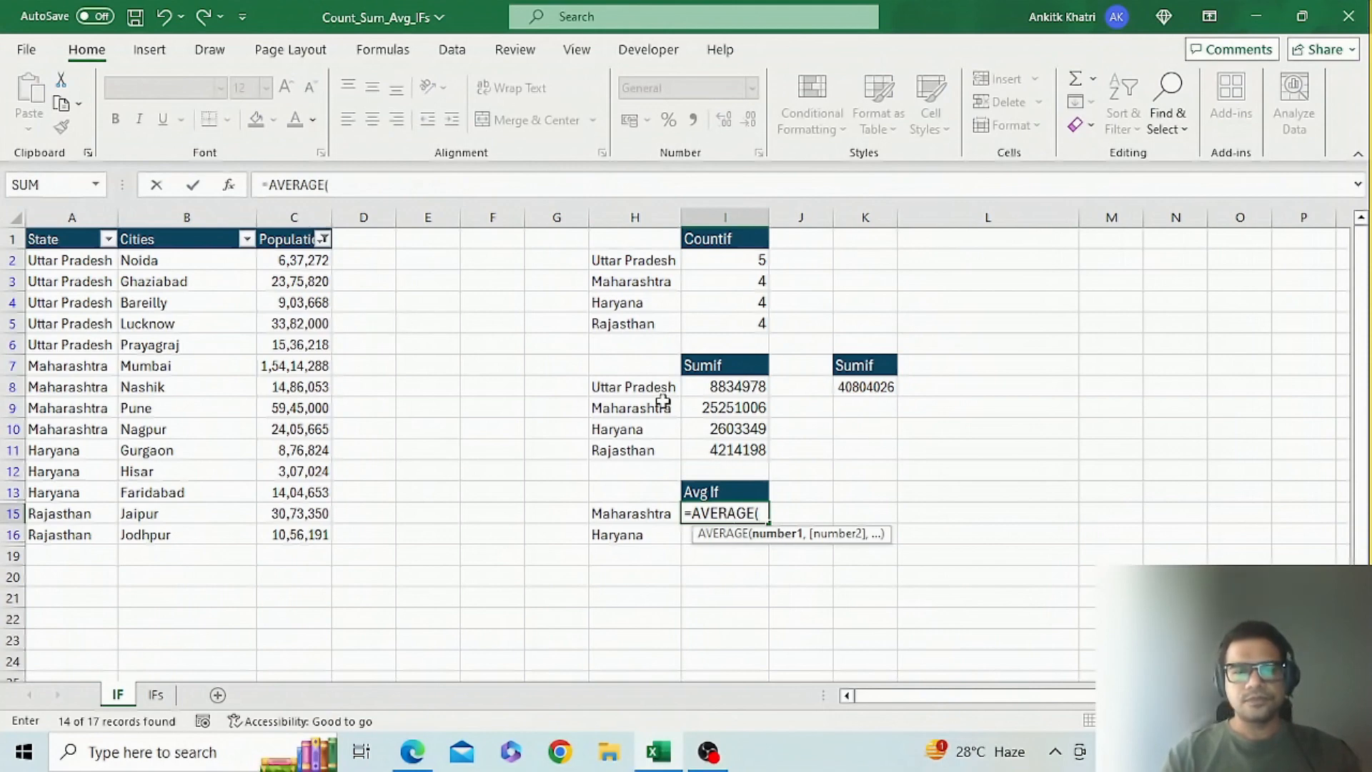
pyautogui.press('BackSpace')
pyautogui.write('if')
pyautogui.press('Tab')
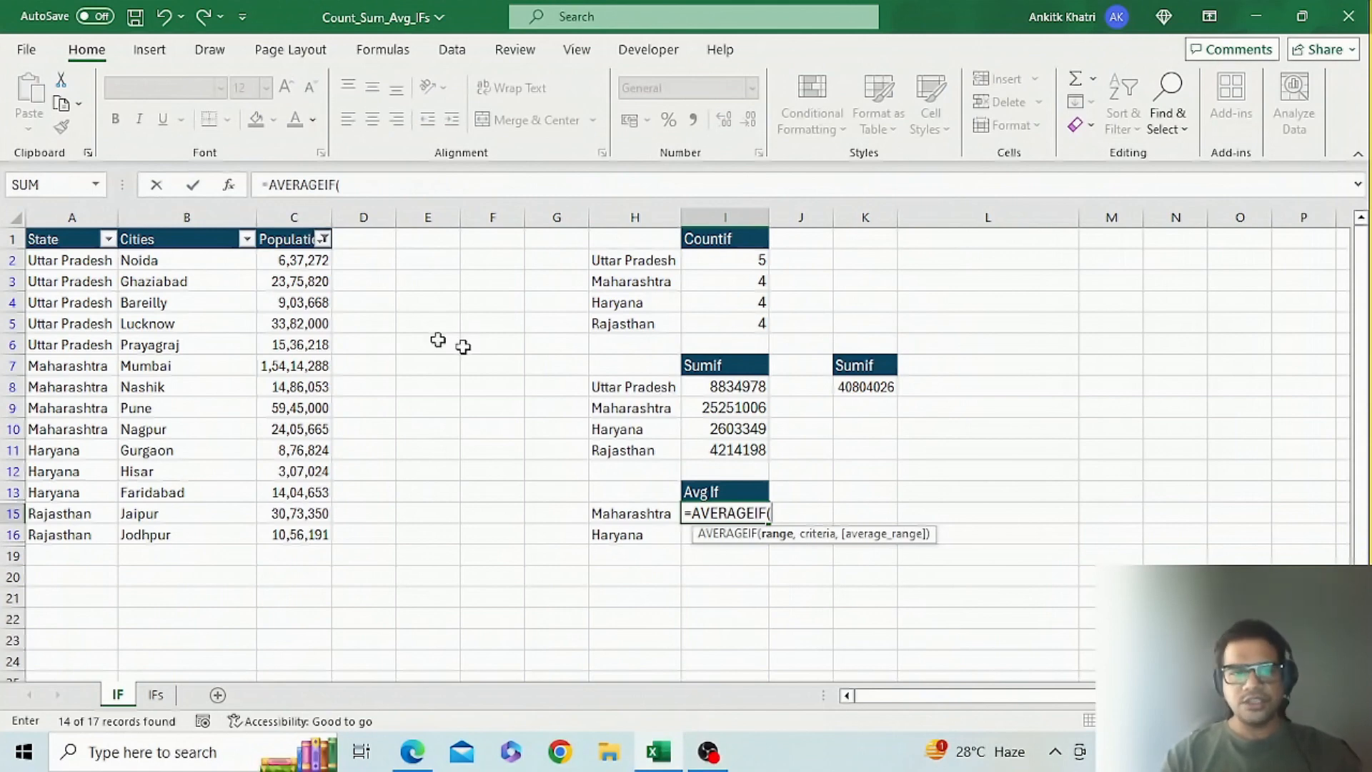
# - Use the absolute state range $A$2:$A$16 and criterion H15 in the AVERAGEIF formula
pyautogui.moveTo(69, 260); pyautogui.dragTo(64, 525)
pyautogui.press('F4')
pyautogui.write(',')
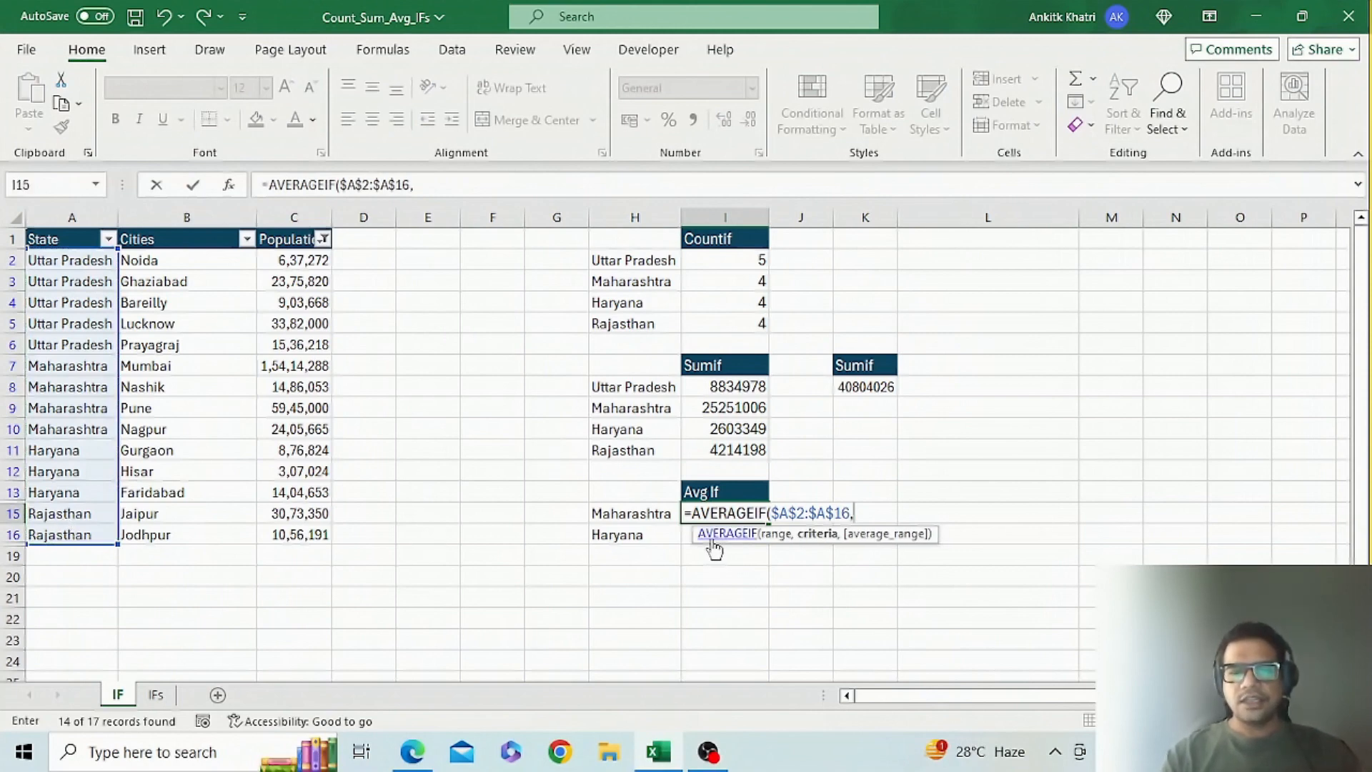
pyautogui.click(667, 513)
pyautogui.write(',')
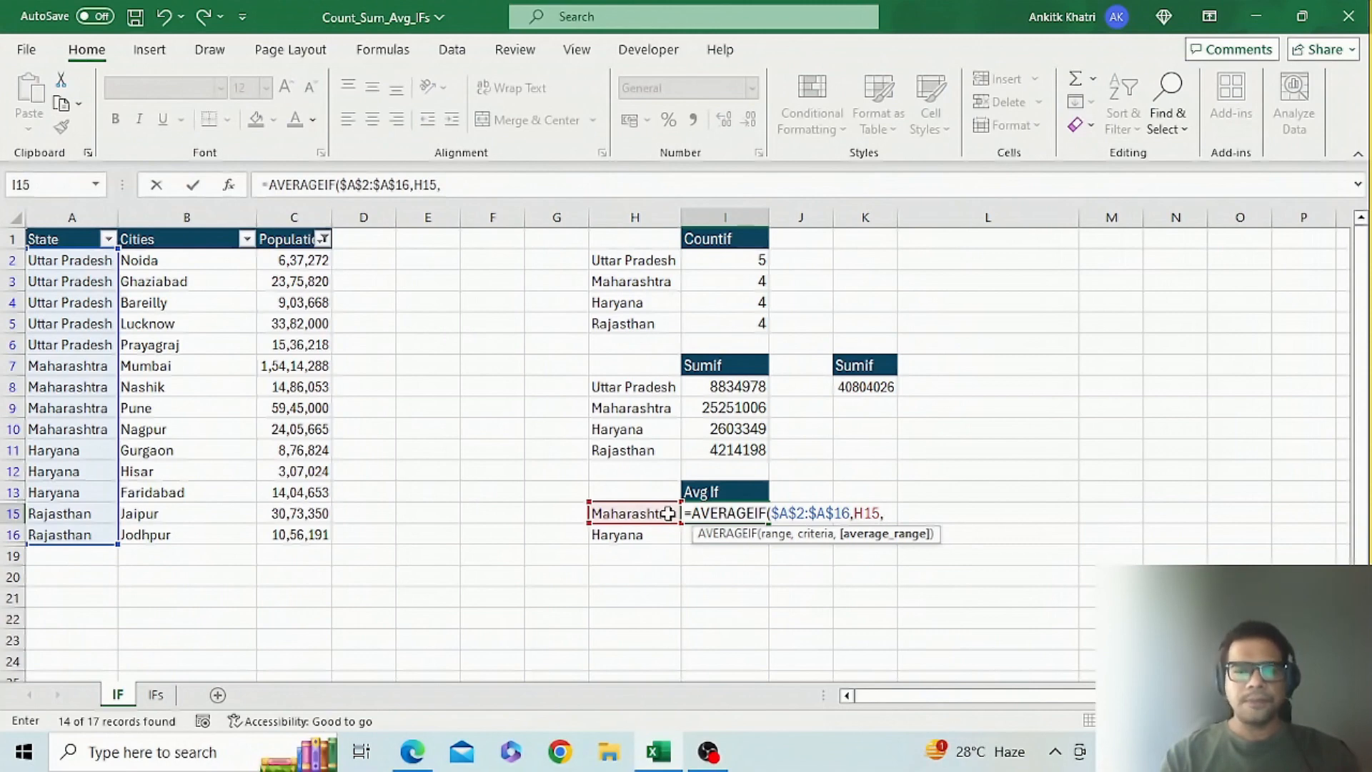
# - Add the population cells as the absolute average range $C$2:$C$16 and complete the AVERAGEIF formula in I15
pyautogui.moveTo(288, 267); pyautogui.dragTo(279, 529)
pyautogui.write(')')
pyautogui.press('BackSpace')
pyautogui.press('F4')
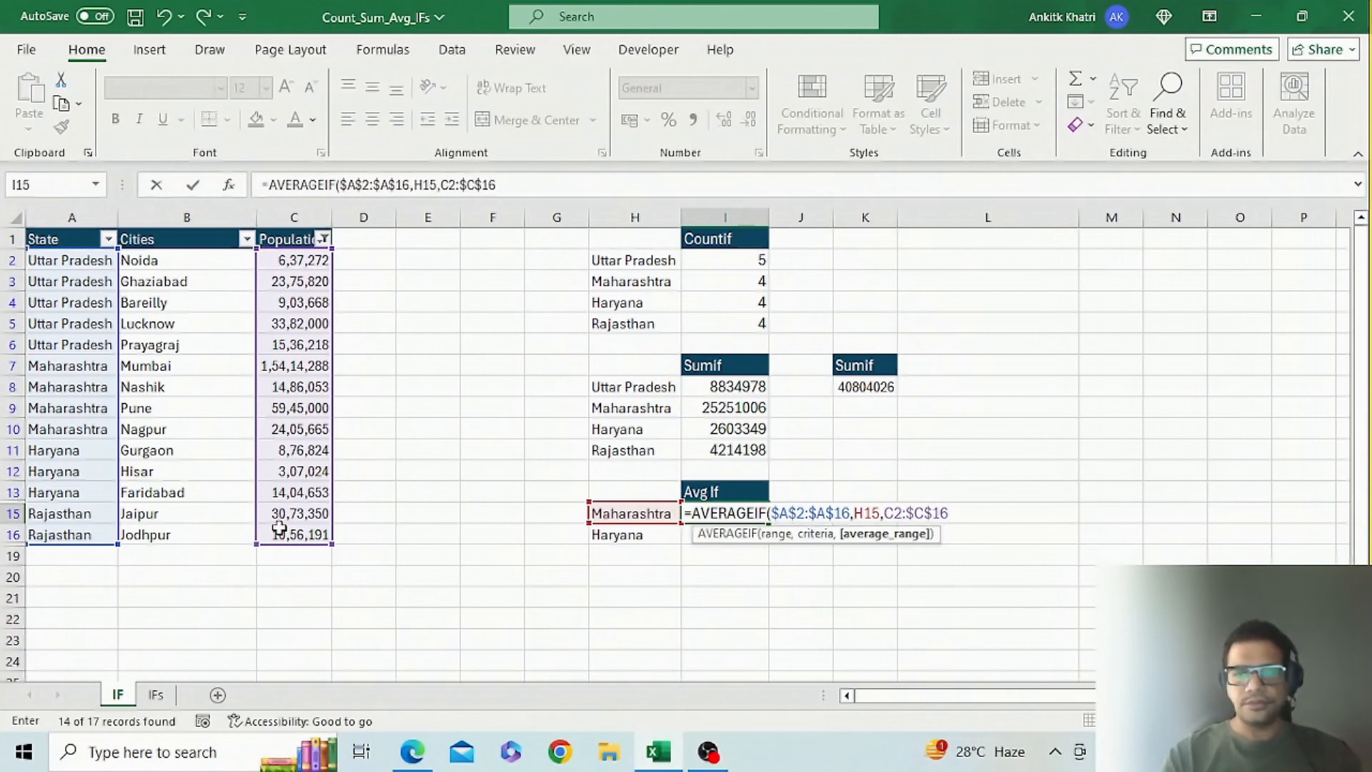
pyautogui.press('F4')
pyautogui.click(559, 183)
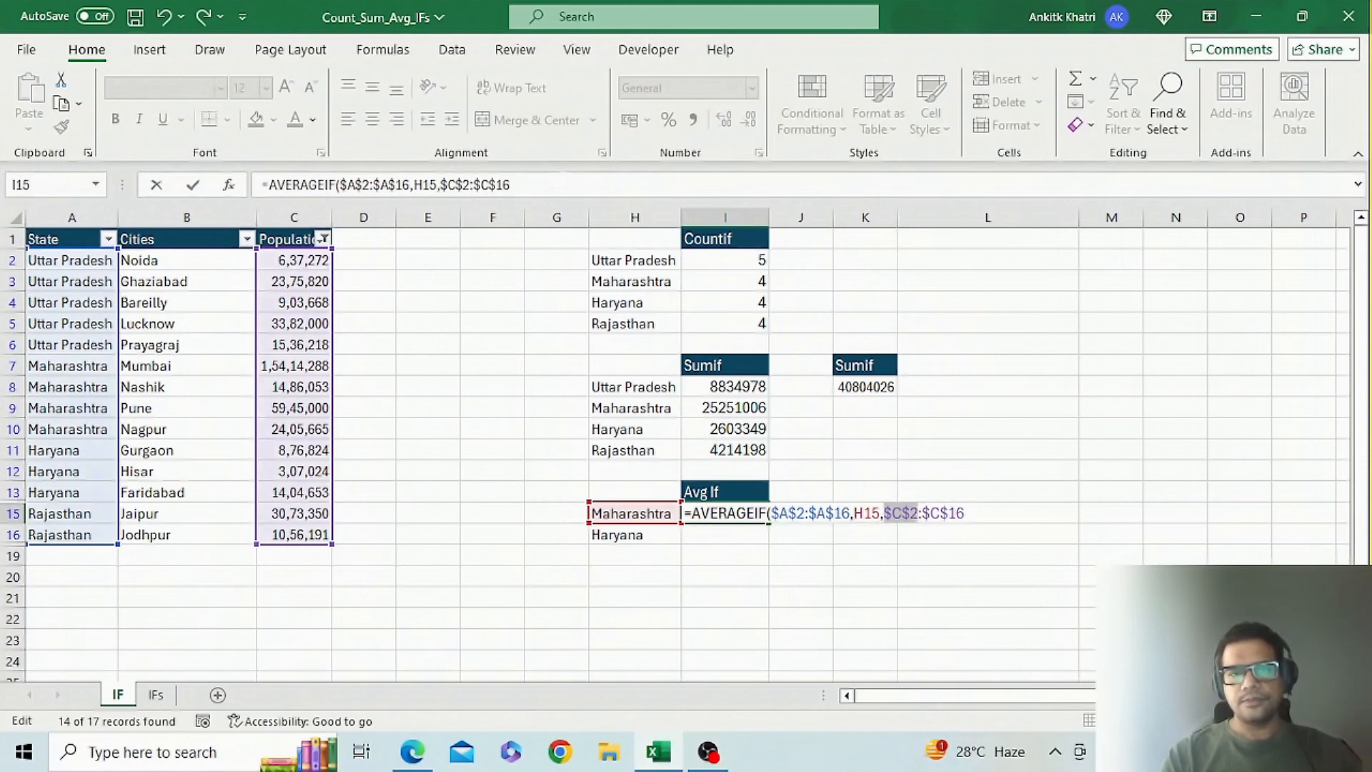
pyautogui.hotkey('ctrl', 'Return')
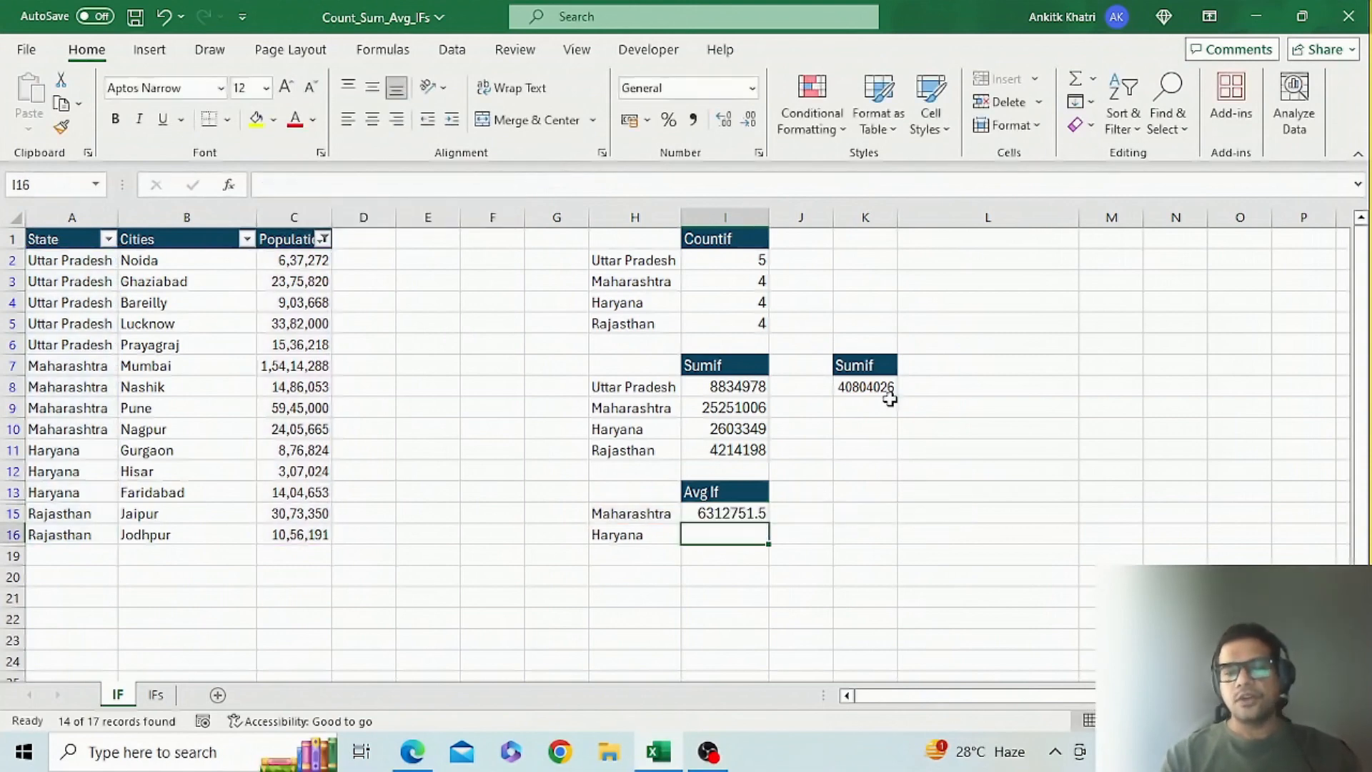
# - Fill the AVERAGEIF formula from I15 down to I16 for Haryana
pyautogui.moveTo(769, 524); pyautogui.dragTo(769, 544)
pyautogui.click(887, 534)
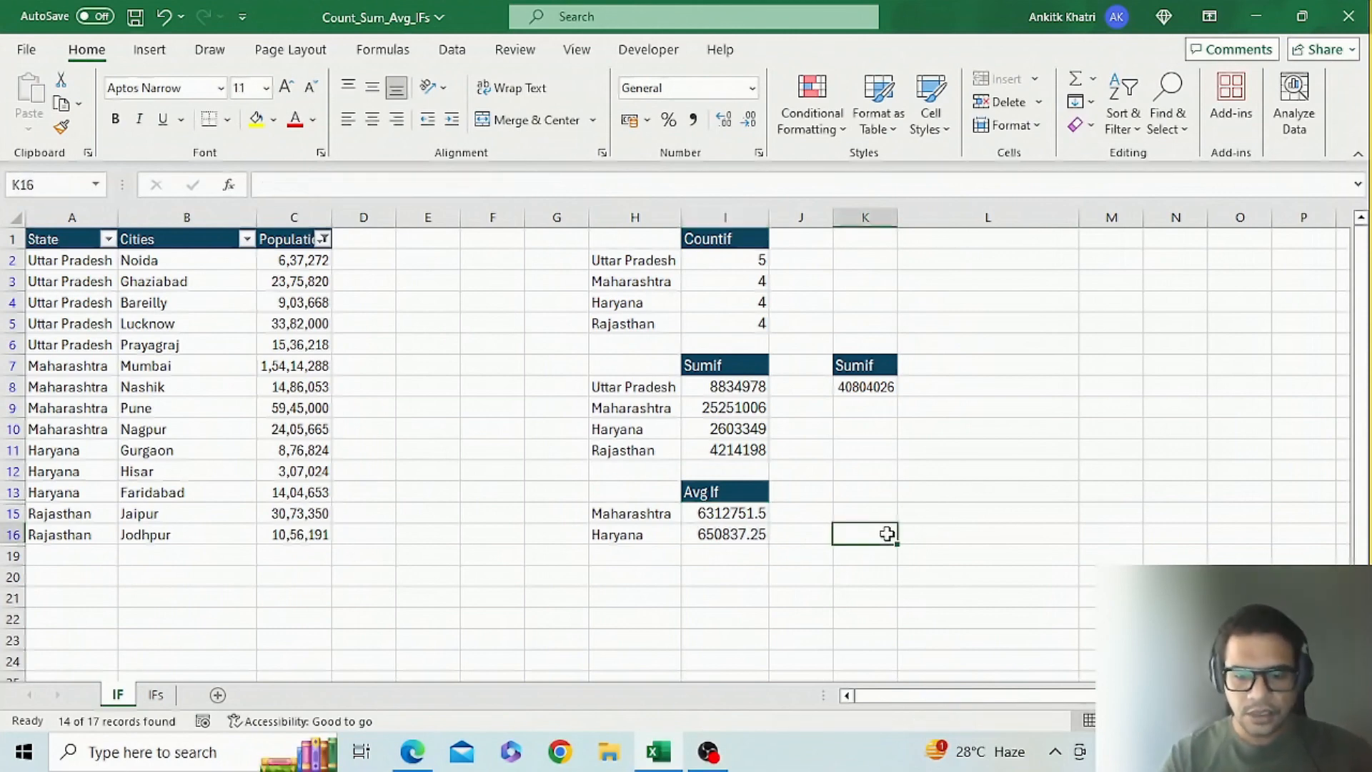
pyautogui.click(483, 658)
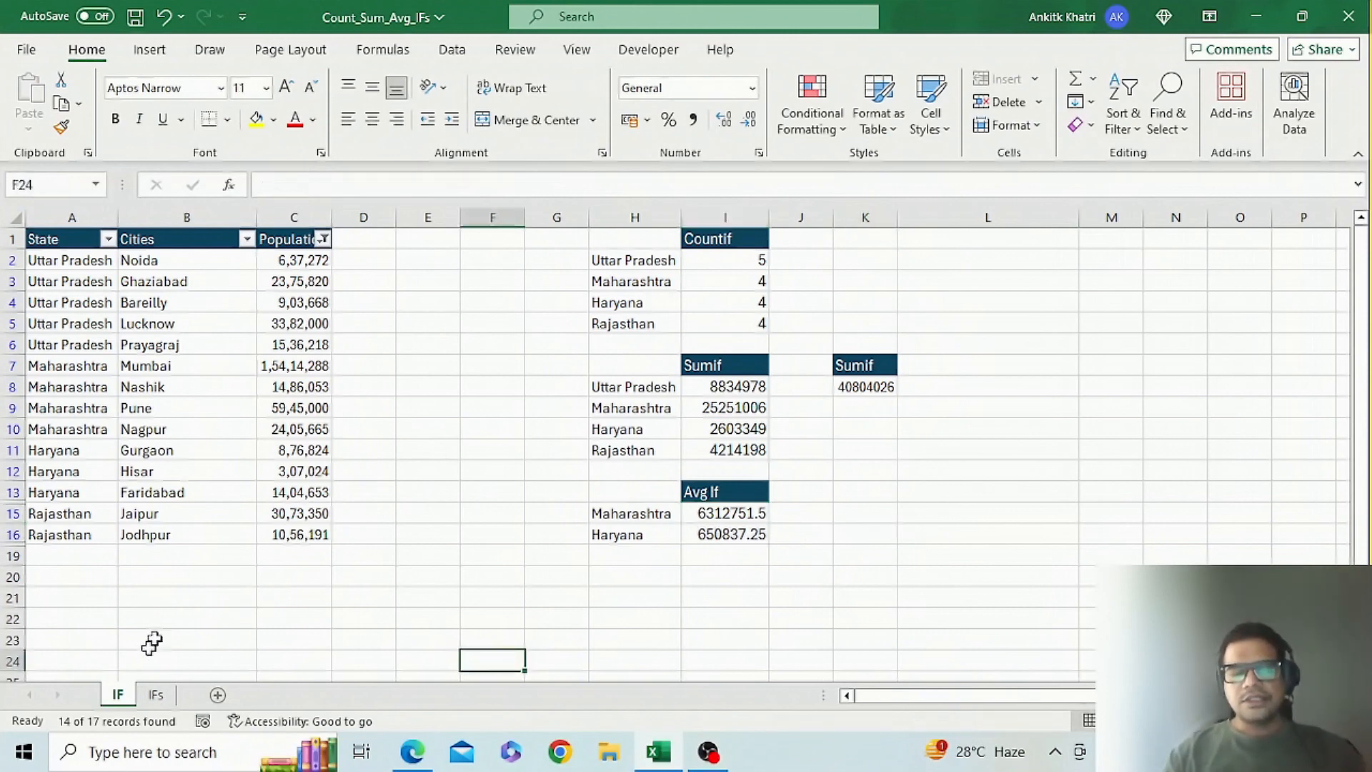
# - Switch to the IFs sheet and start a COUNTIFS formula in cell K2
pyautogui.click(155, 693)
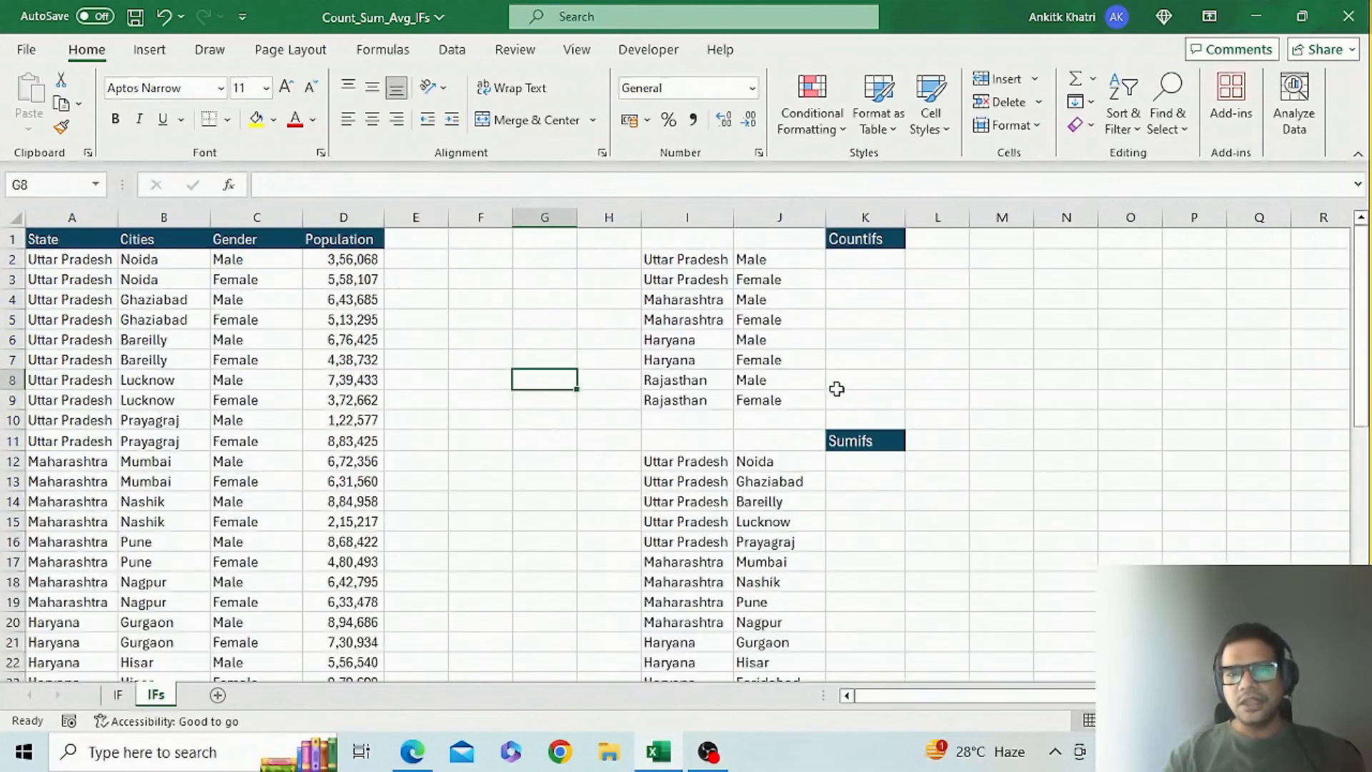
pyautogui.click(935, 377)
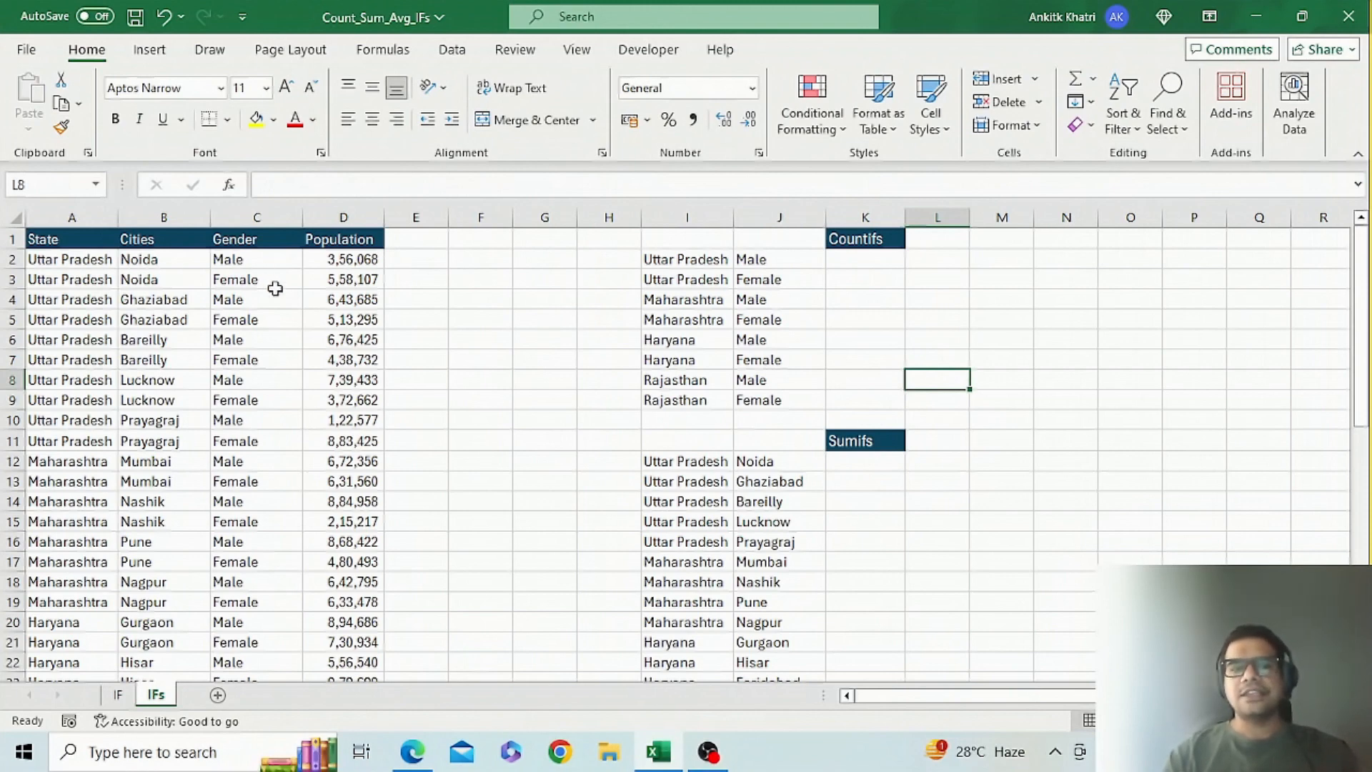
pyautogui.click(867, 265)
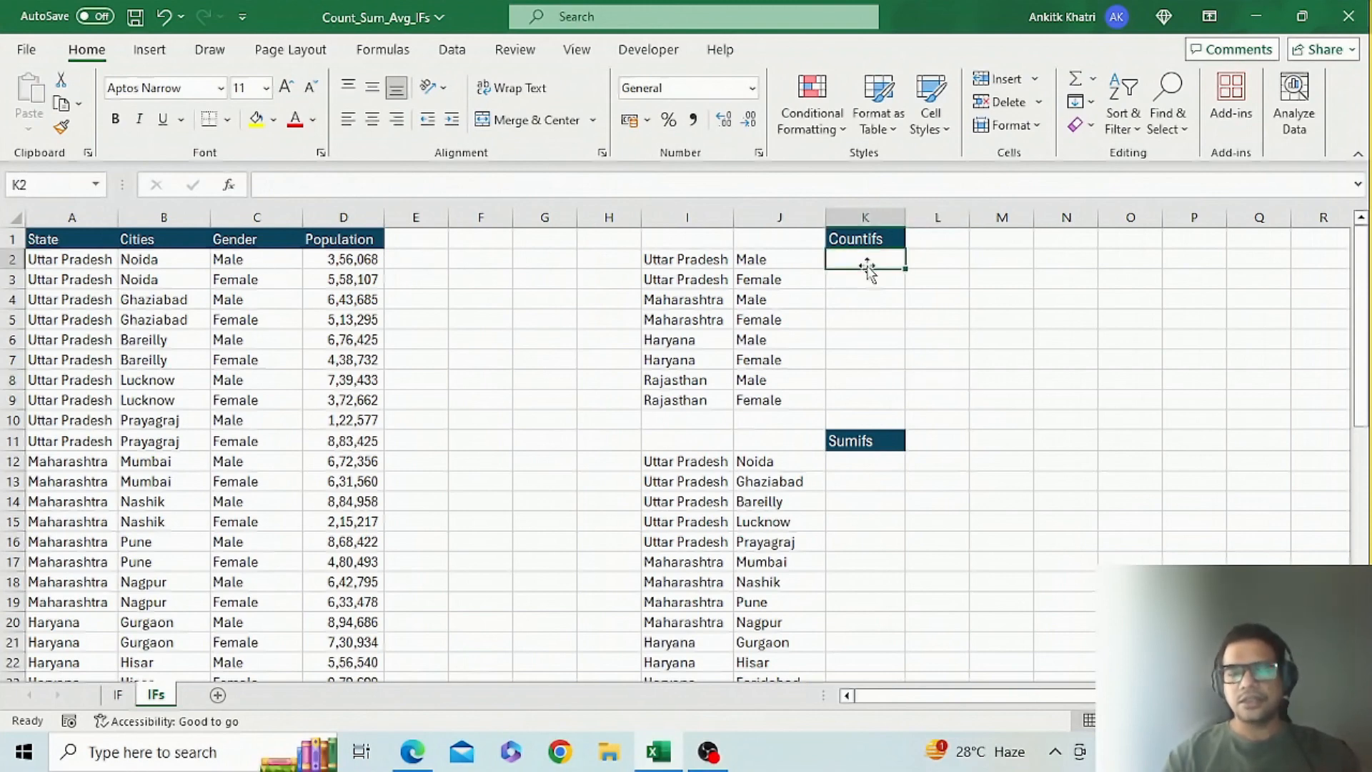
pyautogui.write('=cou')
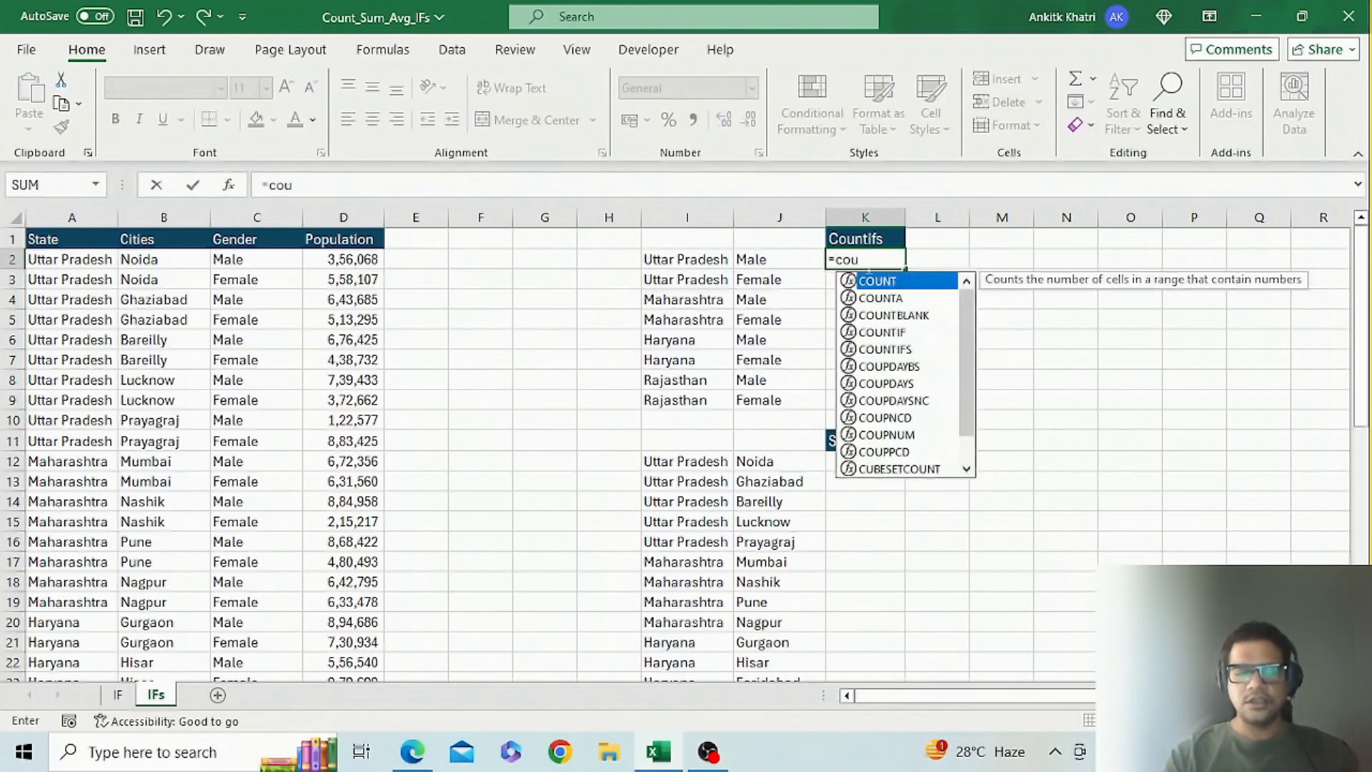
pyautogui.write('nti')
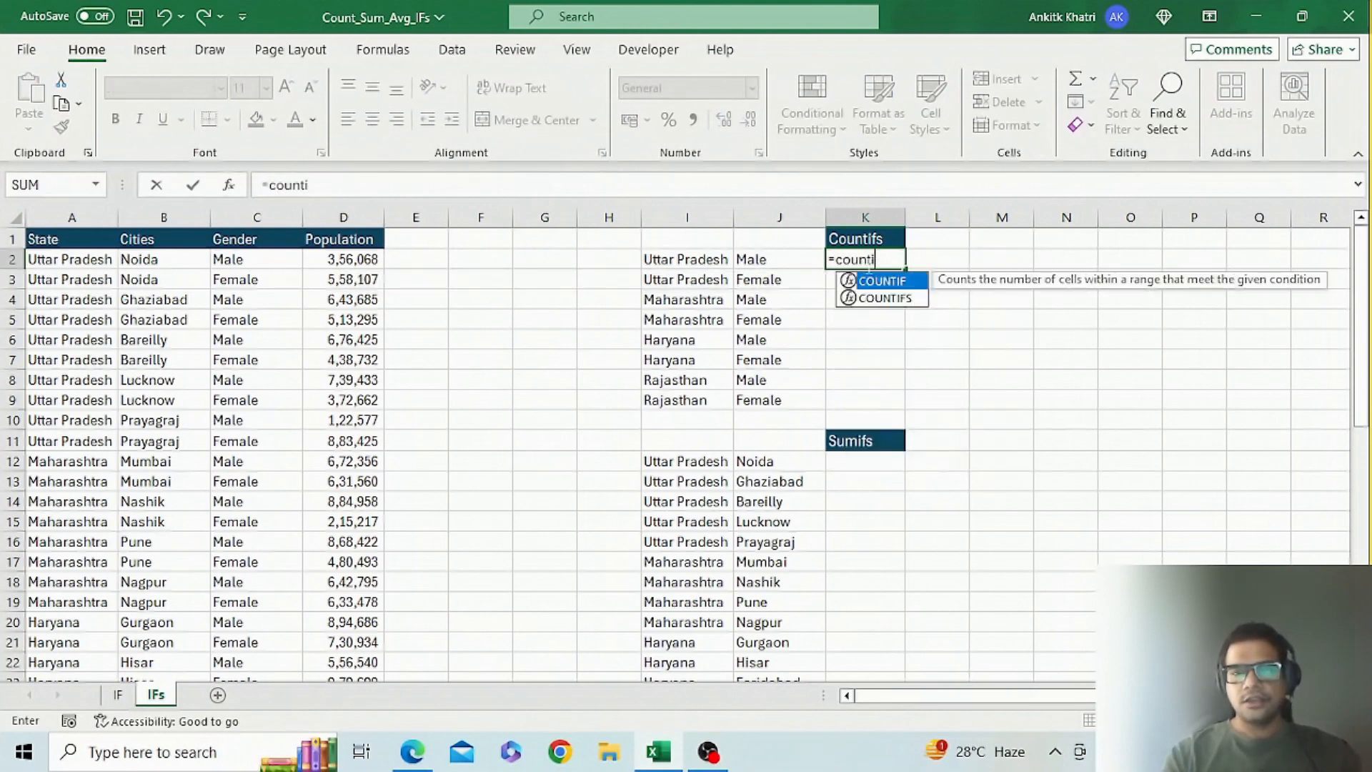
pyautogui.press('Down')
pyautogui.press('Tab')
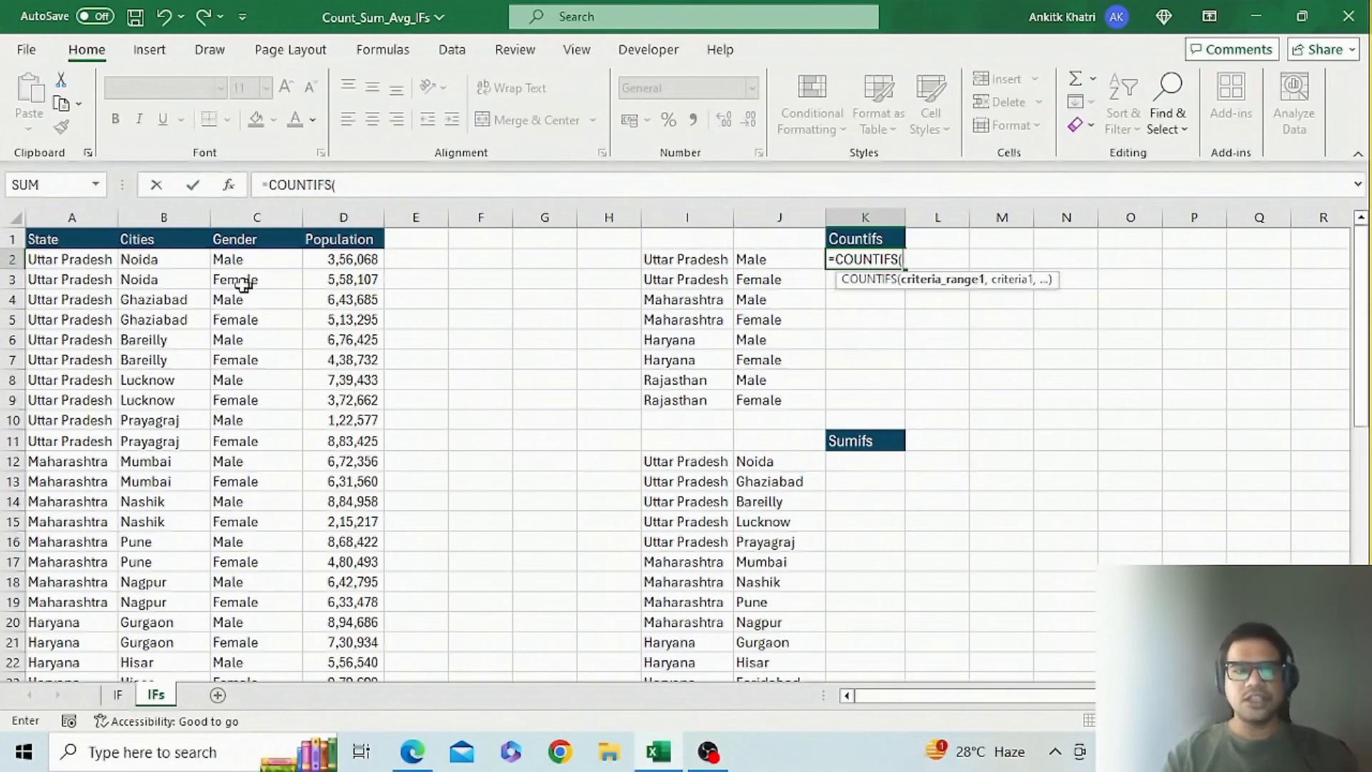
# - Set the first COUNTIFS condition to the absolute state range $A$2:$A$35 with criterion I2
pyautogui.click(87, 262)
pyautogui.hotkey('ctrl', 'shift', 'Down')
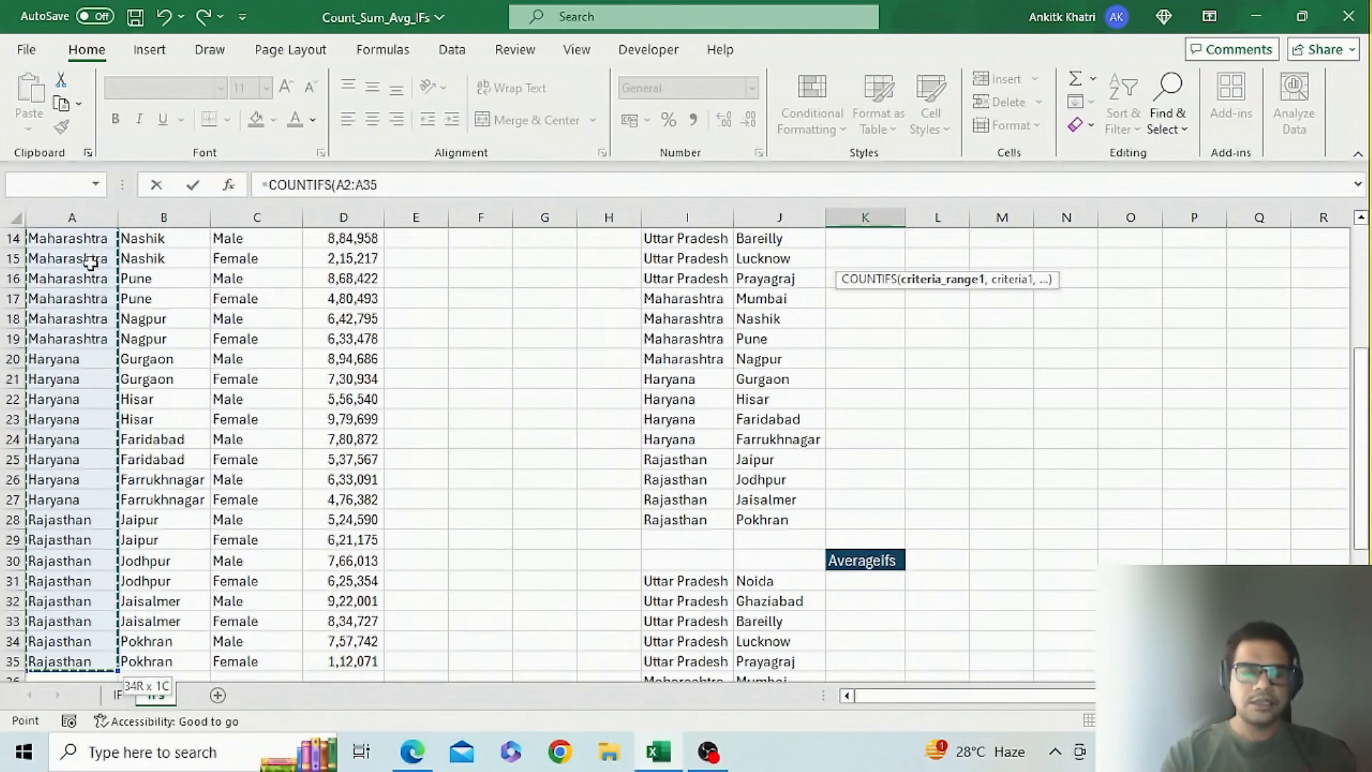
pyautogui.press('F4')
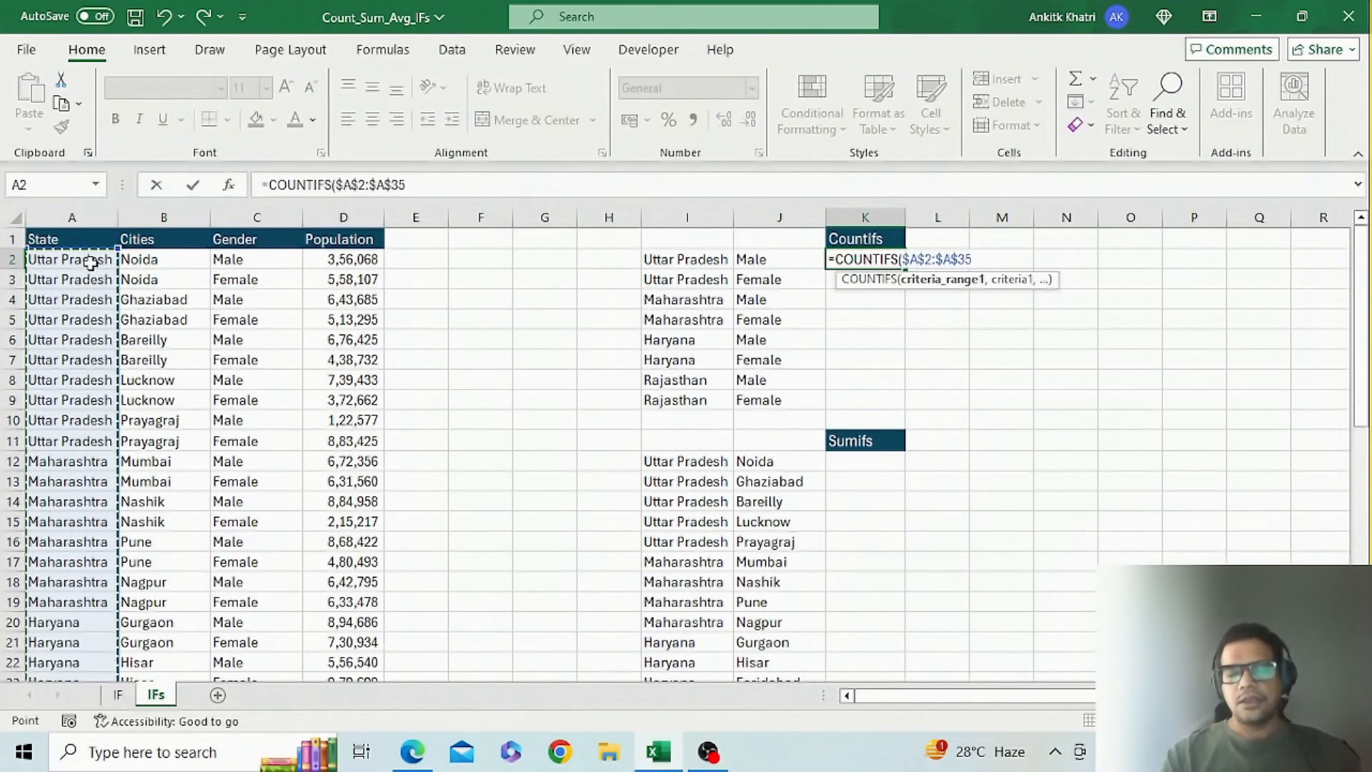
pyautogui.write(',')
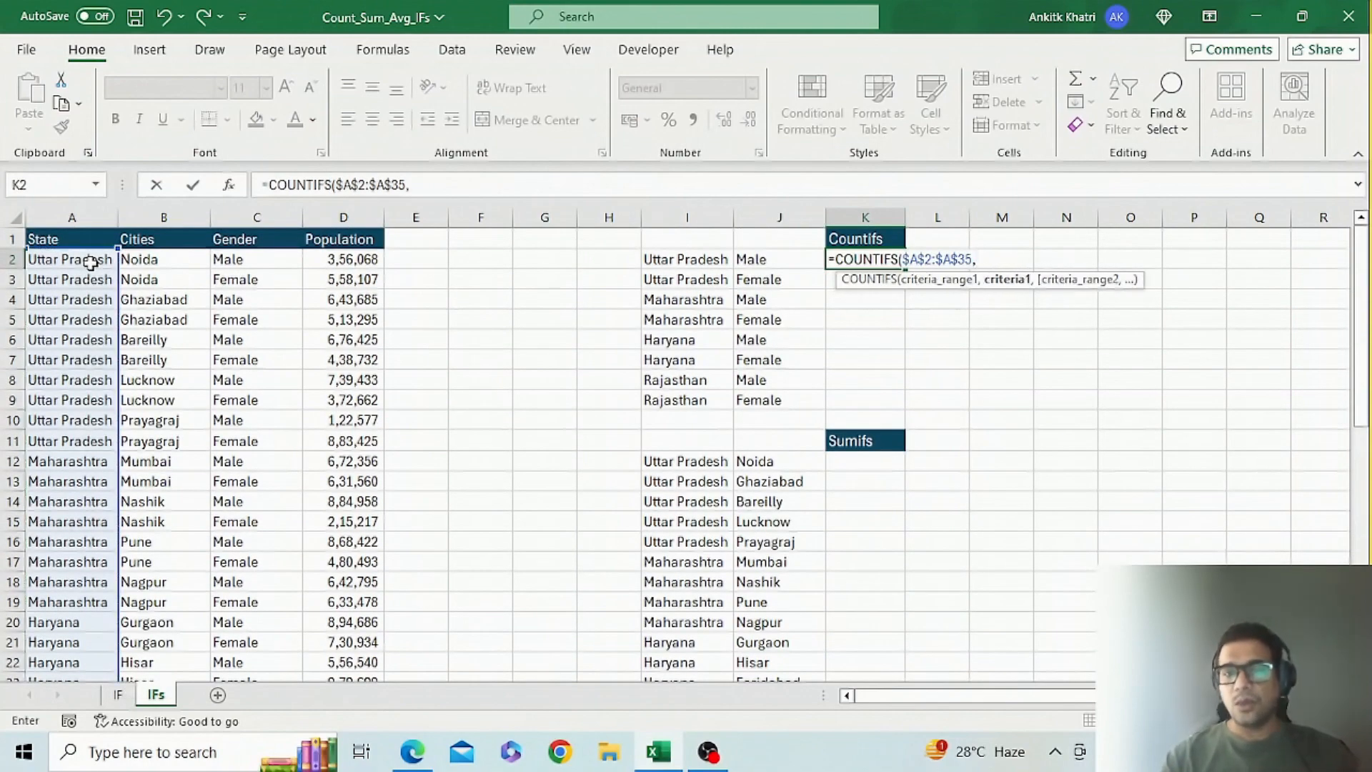
pyautogui.click(686, 261)
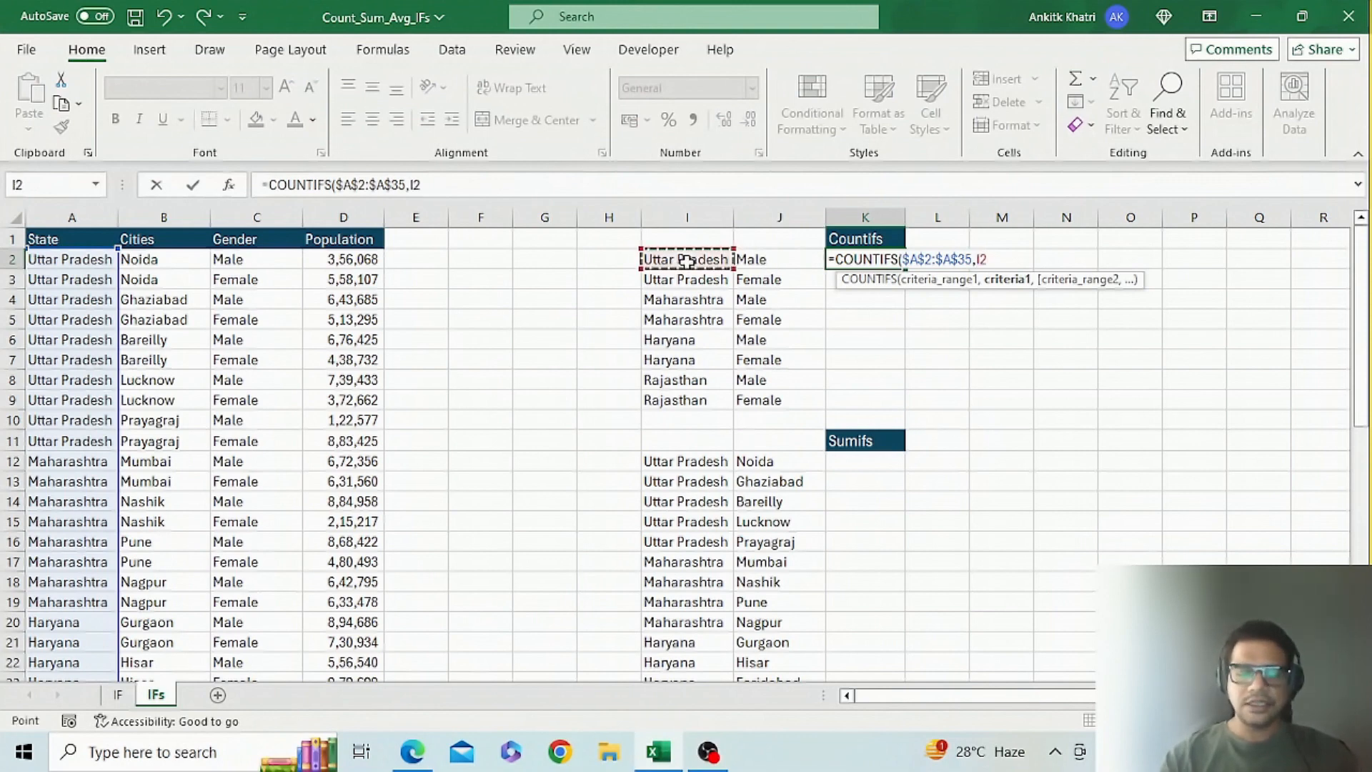
pyautogui.write(',')
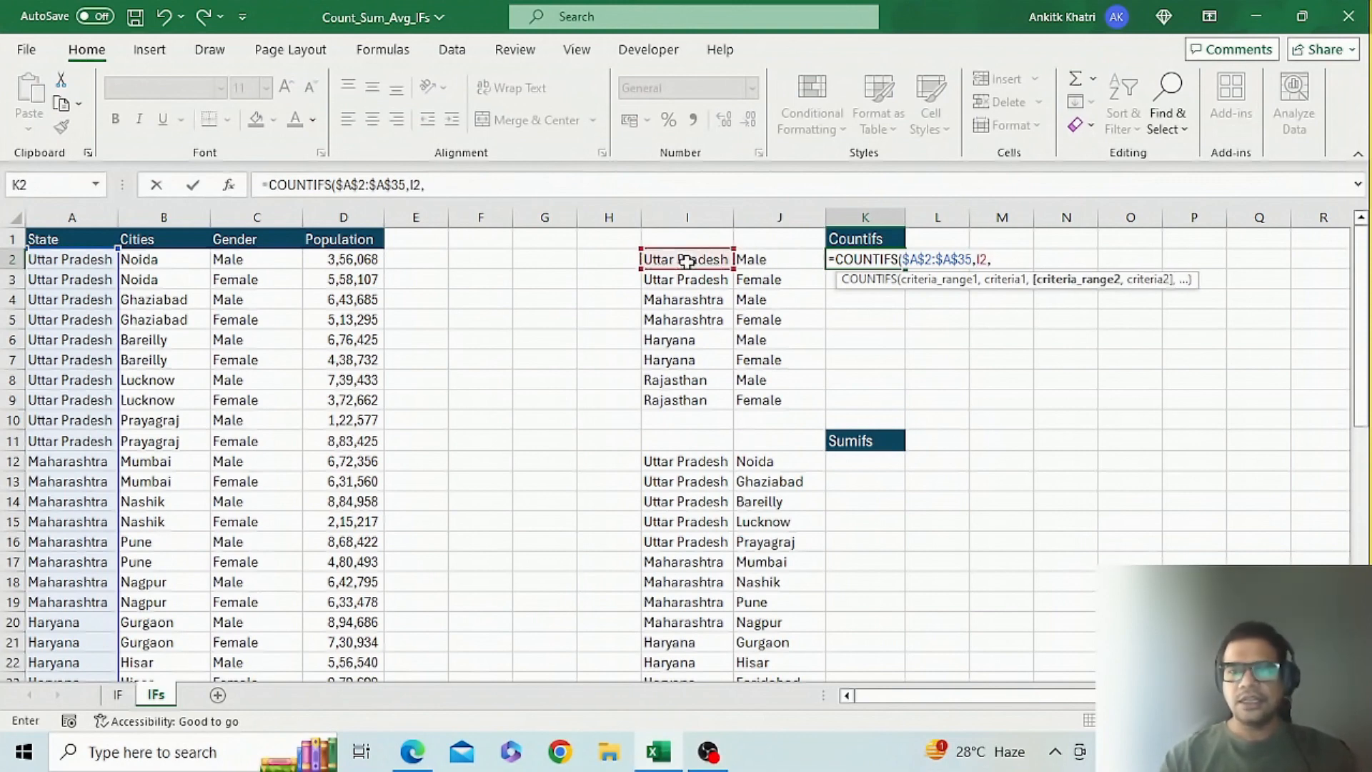
# - Complete the COUNTIFS formula with gender range $C$2:$C$35 and criterion J2, and fill it down from K2 to K9
pyautogui.click(236, 268)
pyautogui.hotkey('ctrl', 'shift', 'Down')
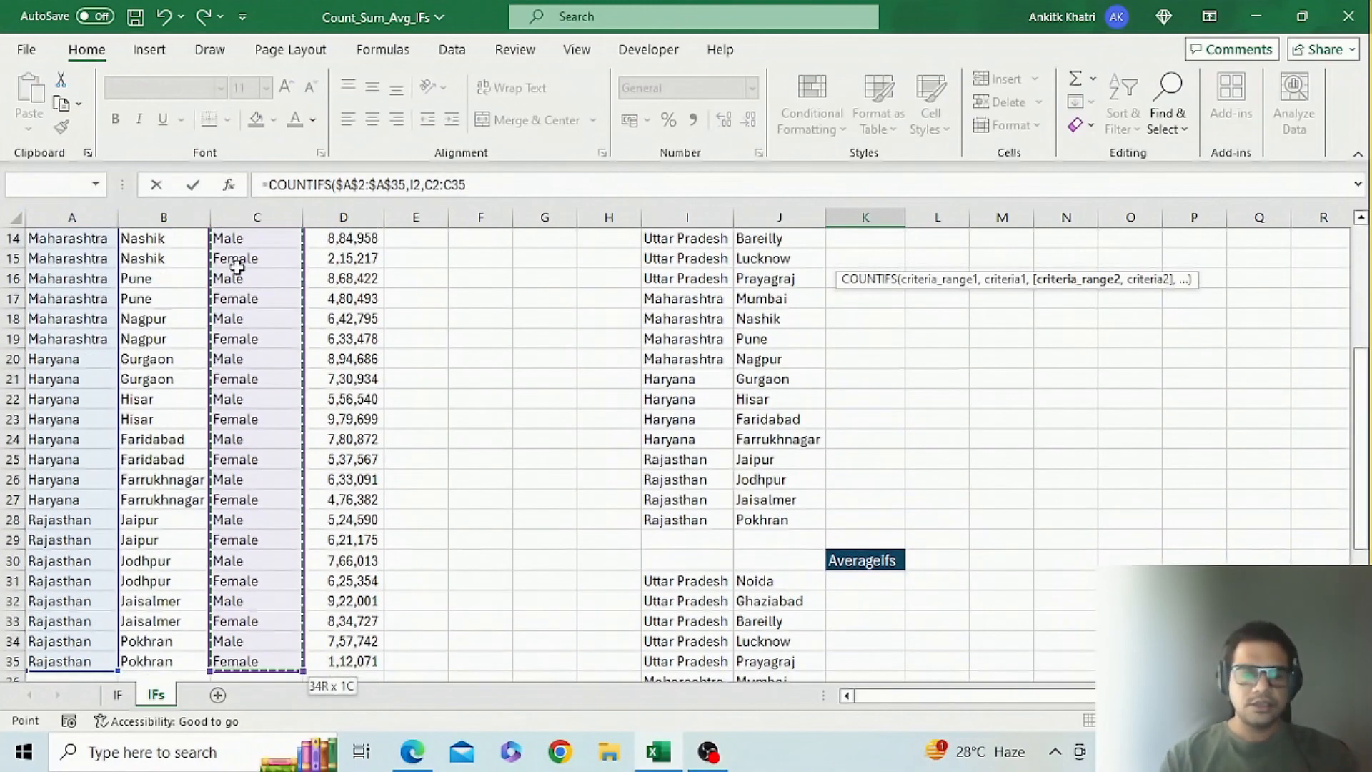
pyautogui.press('F4')
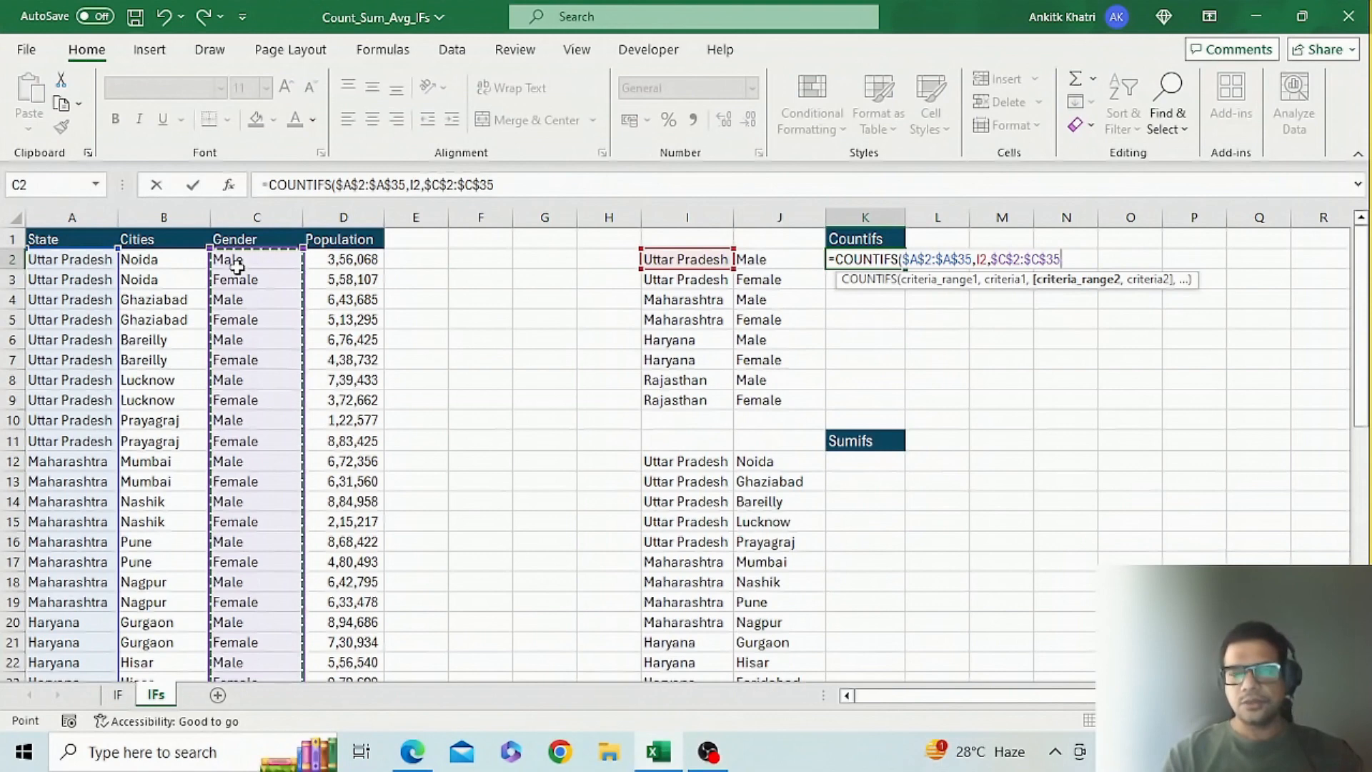
pyautogui.write(',')
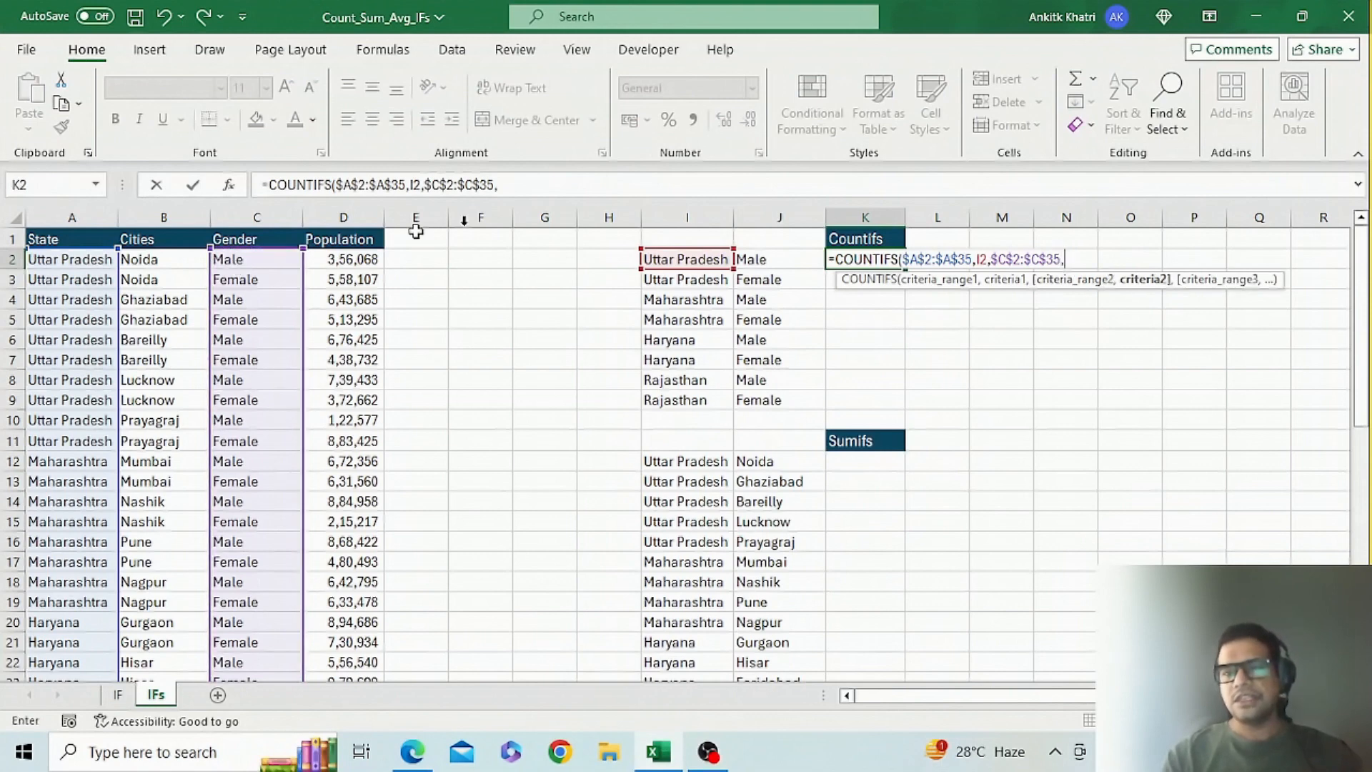
pyautogui.click(774, 259)
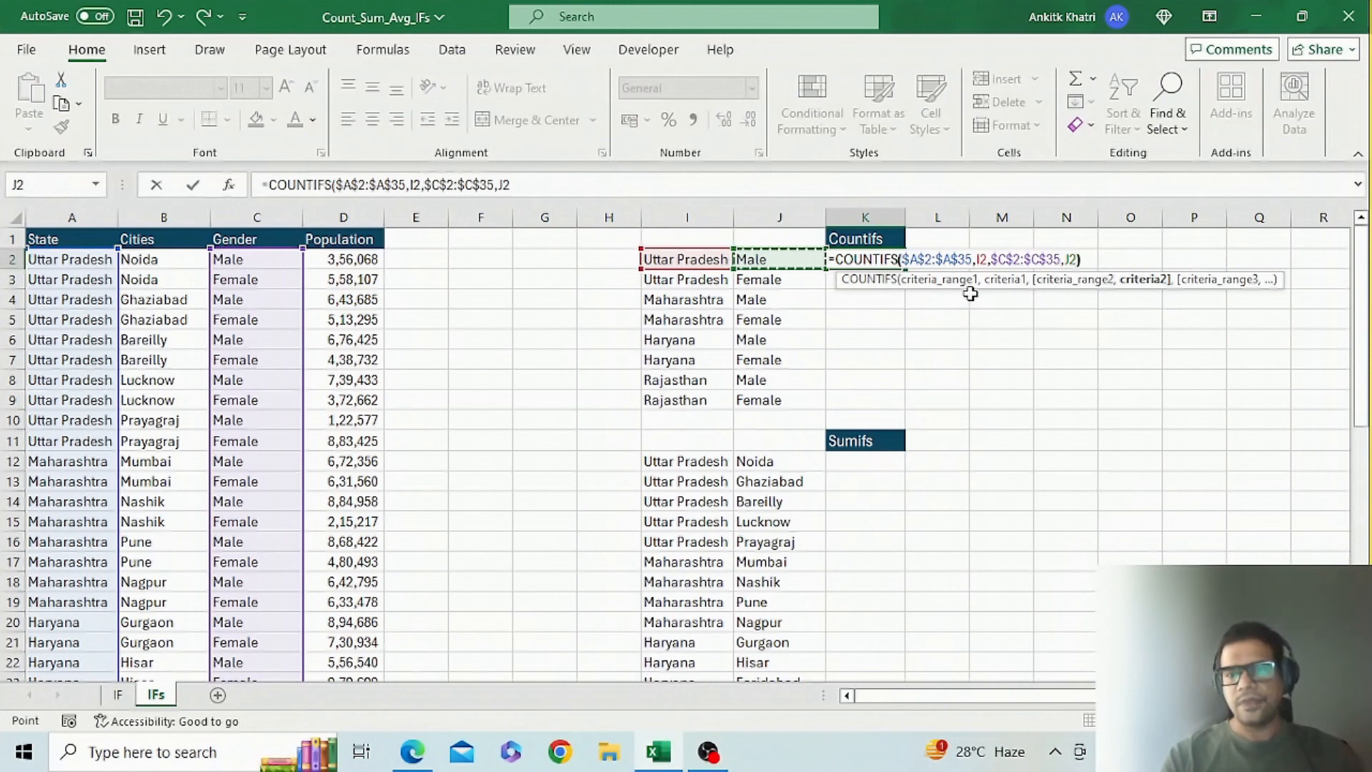
pyautogui.write(')')
pyautogui.hotkey('ctrl', 'Return')
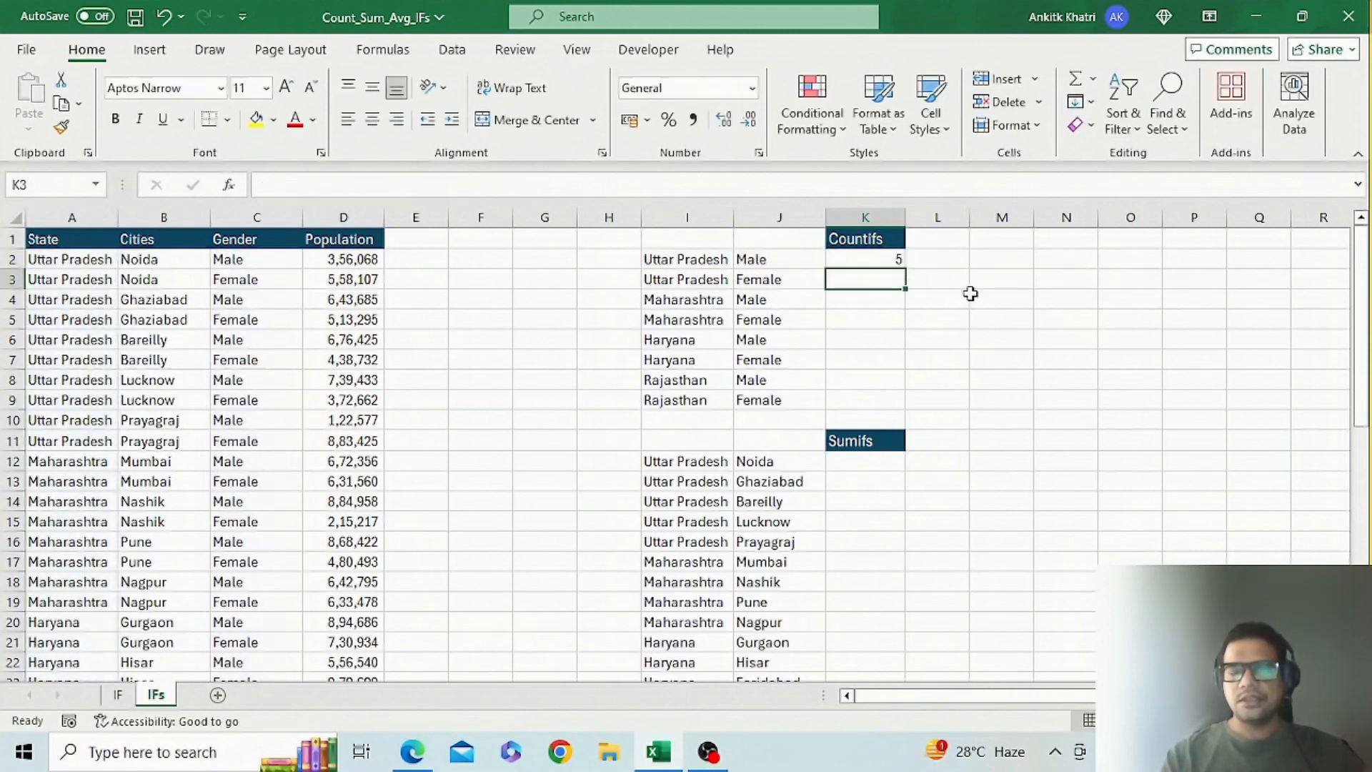
pyautogui.moveTo(904, 268); pyautogui.dragTo(887, 411)
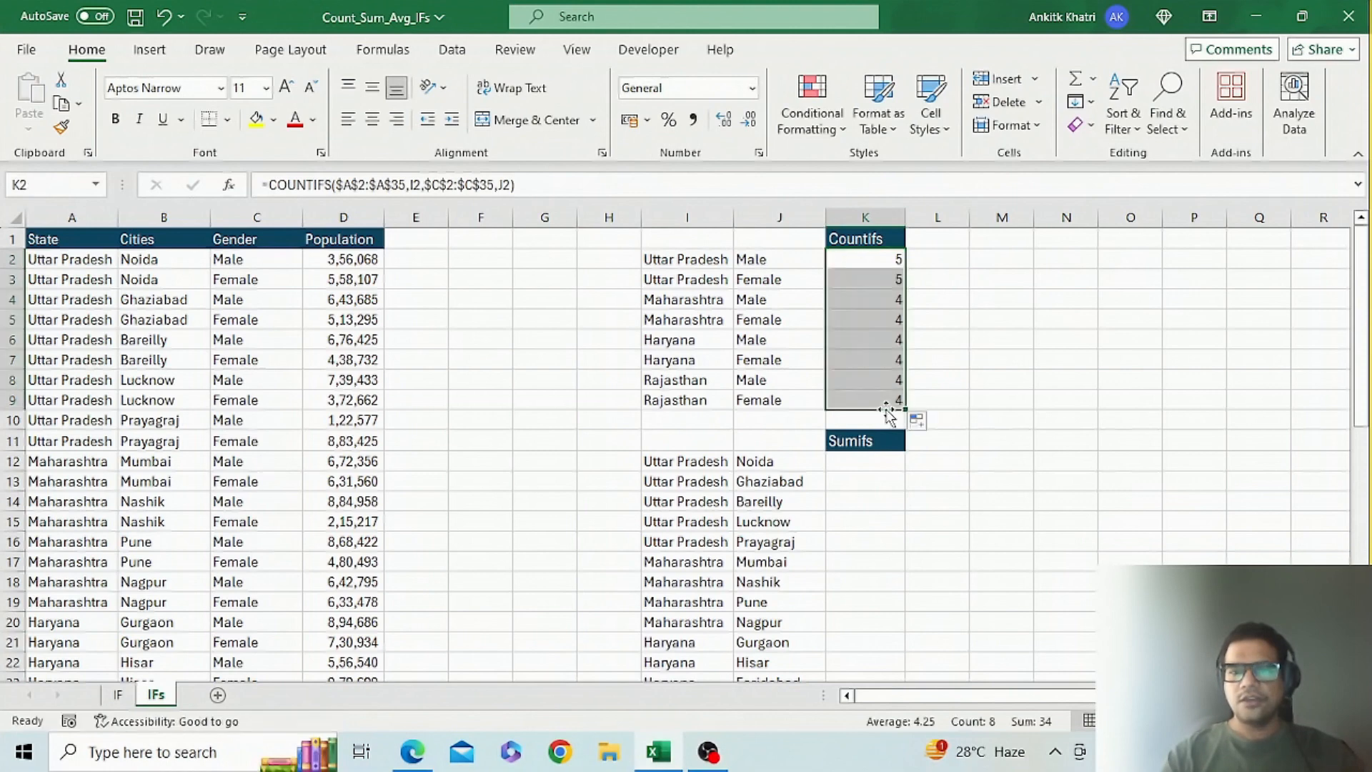
# - Add filters to the data table's header row and filter the State column to Uttar Pradesh only
pyautogui.click(1044, 380)
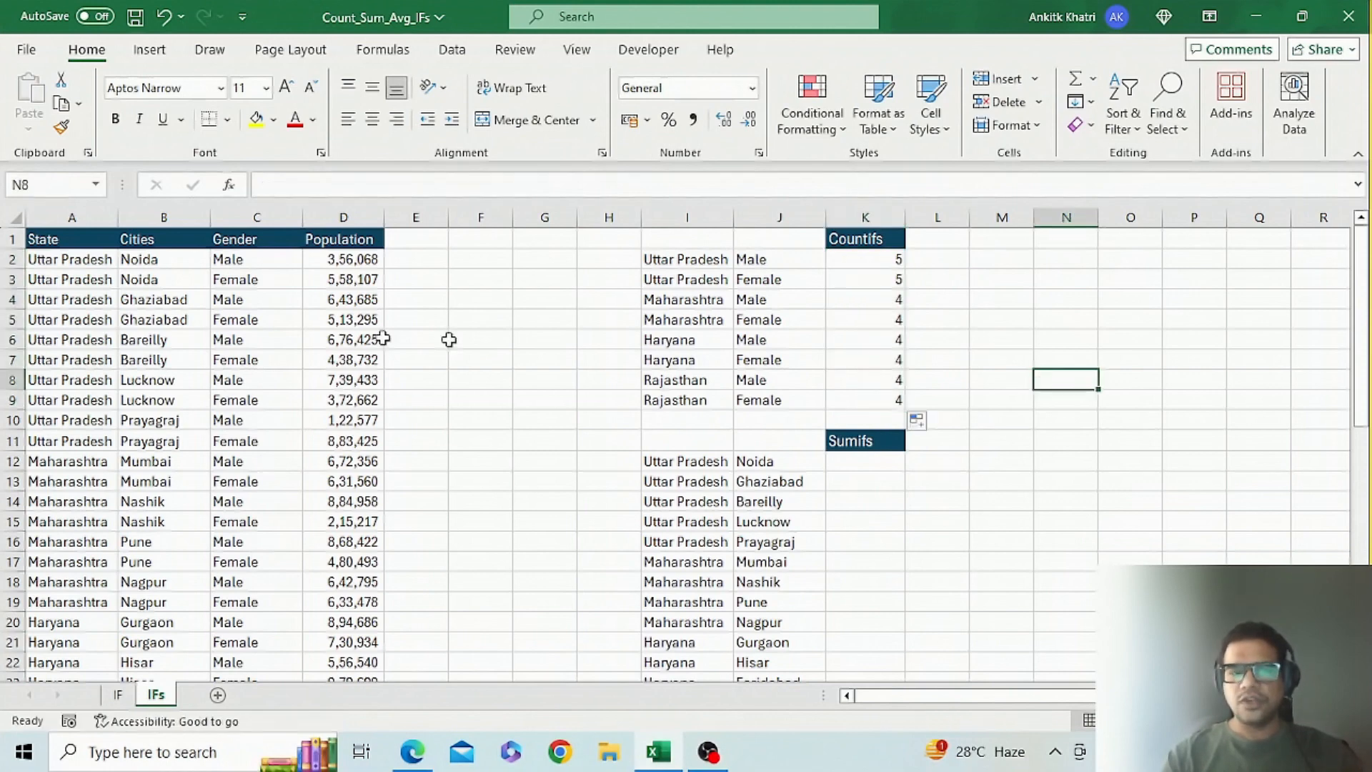
pyautogui.click(63, 261)
pyautogui.click(81, 241)
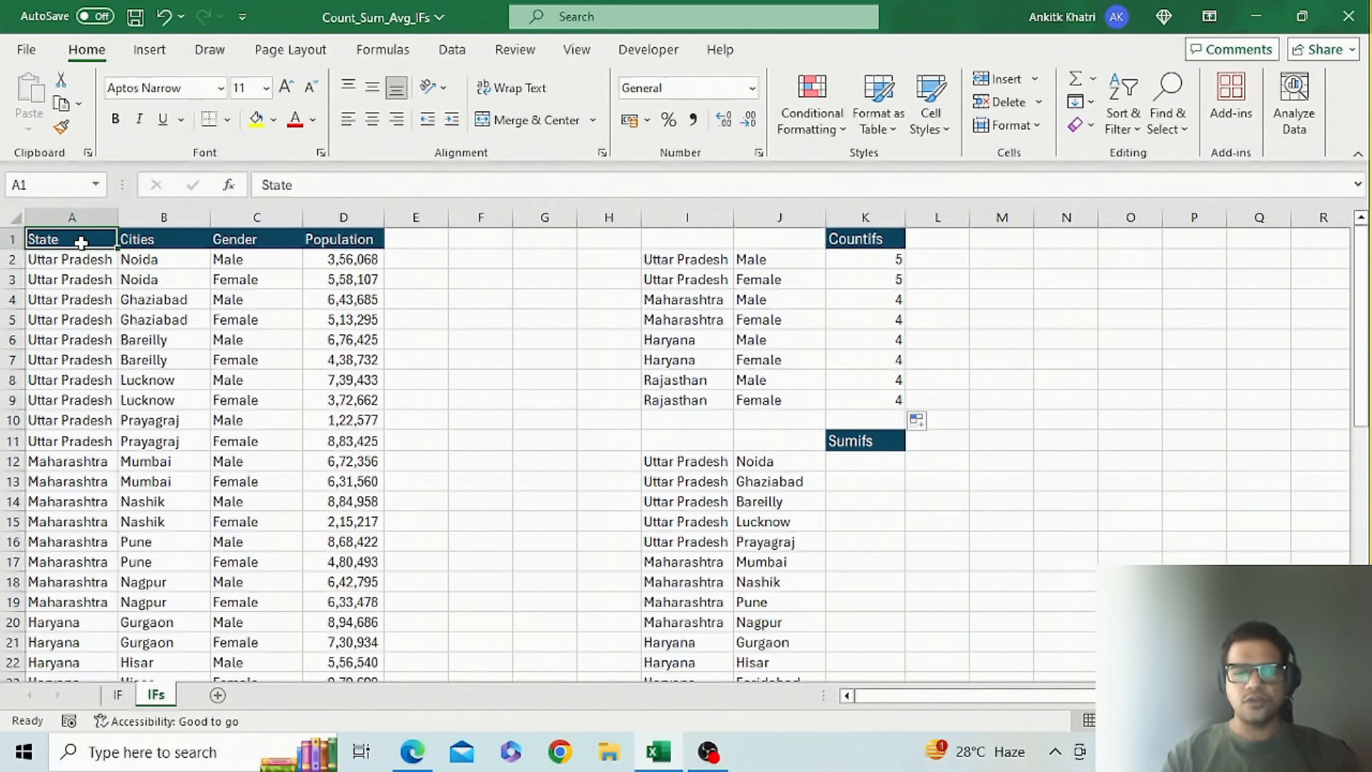
pyautogui.hotkey('ctrl', 'shift', 'l')
pyautogui.click(109, 242)
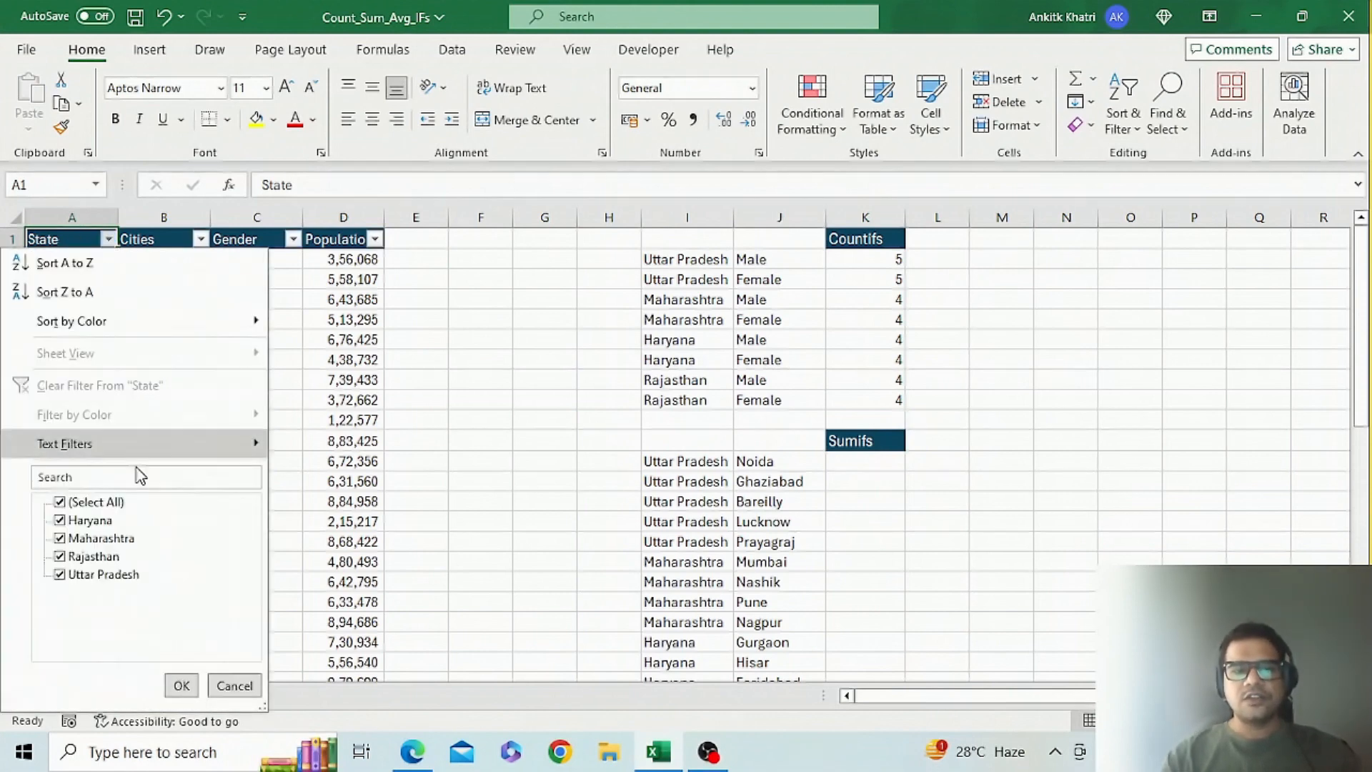
pyautogui.click(104, 505)
pyautogui.click(100, 574)
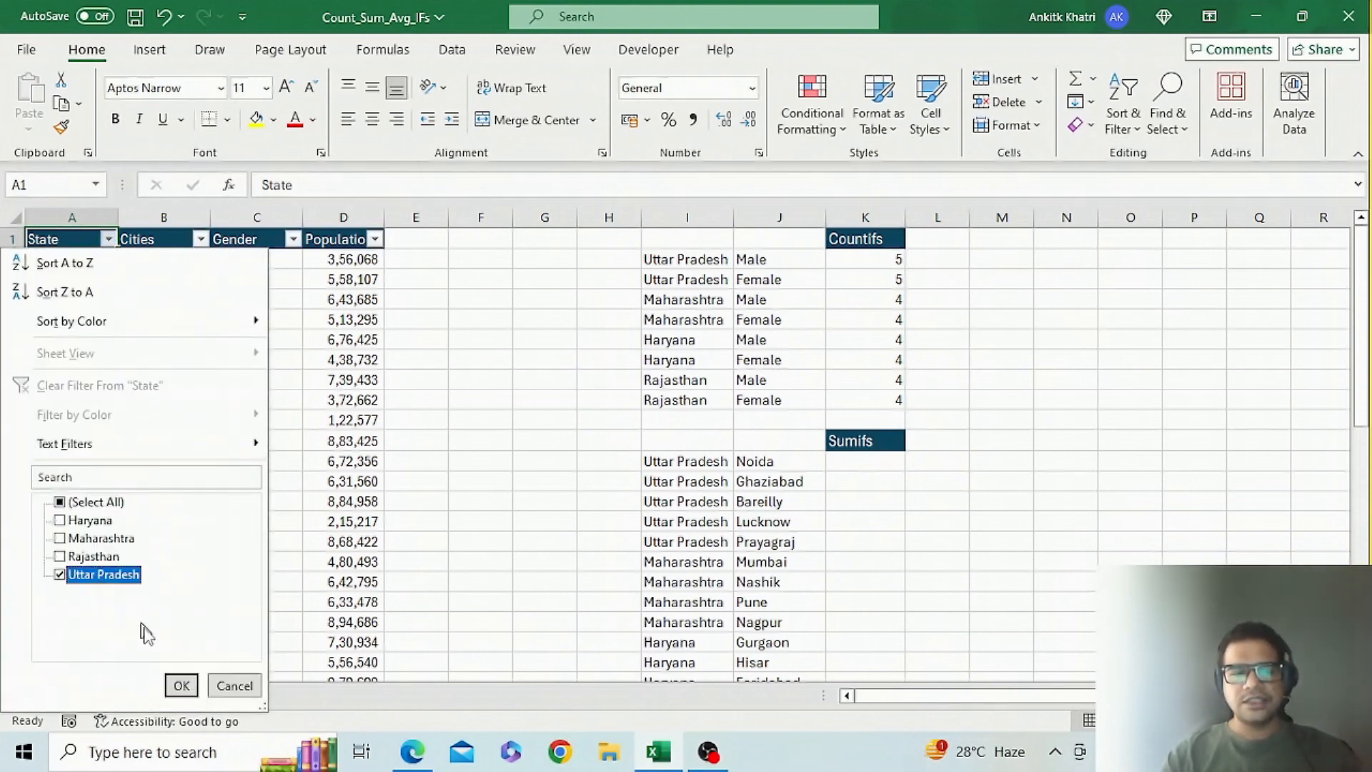
pyautogui.click(182, 686)
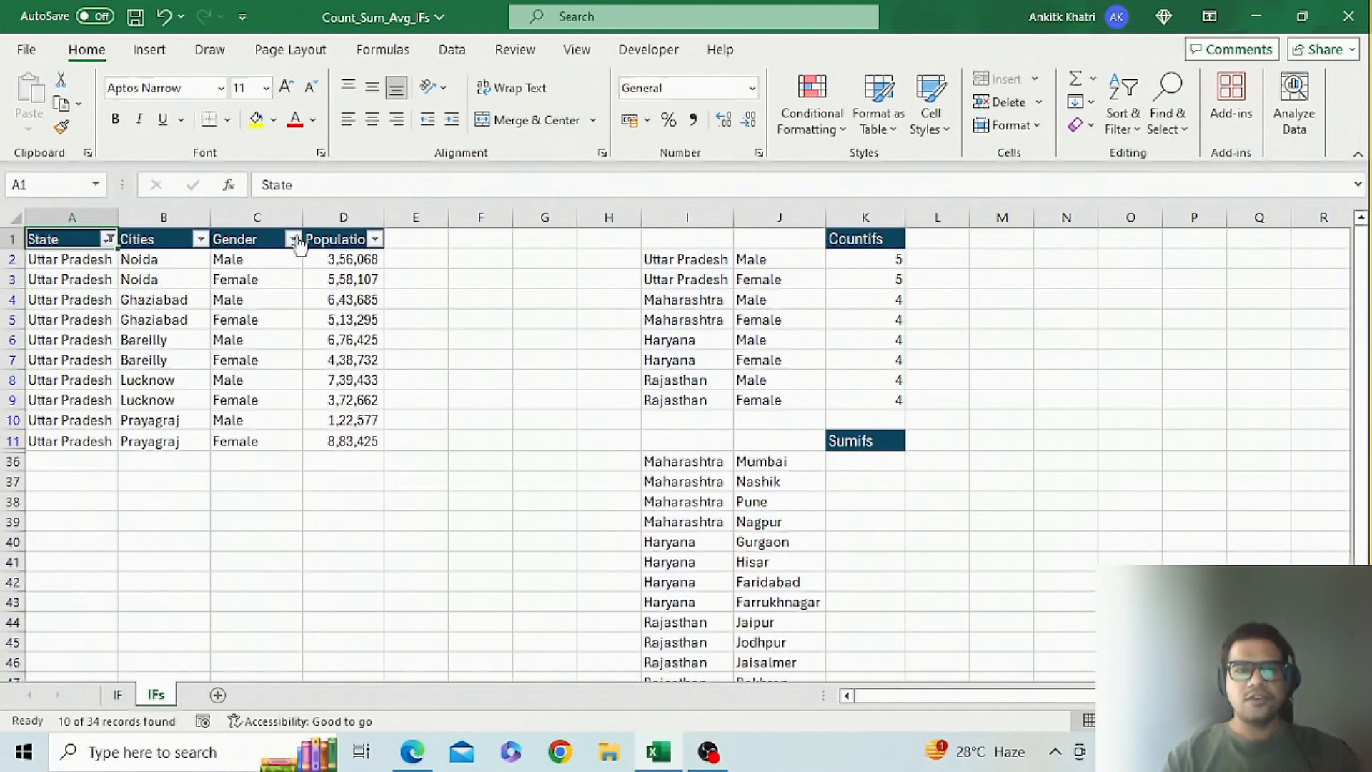
# - Filter the Gender column to Male, check the count of the visible gender cells, and remove the table filters
pyautogui.click(293, 241)
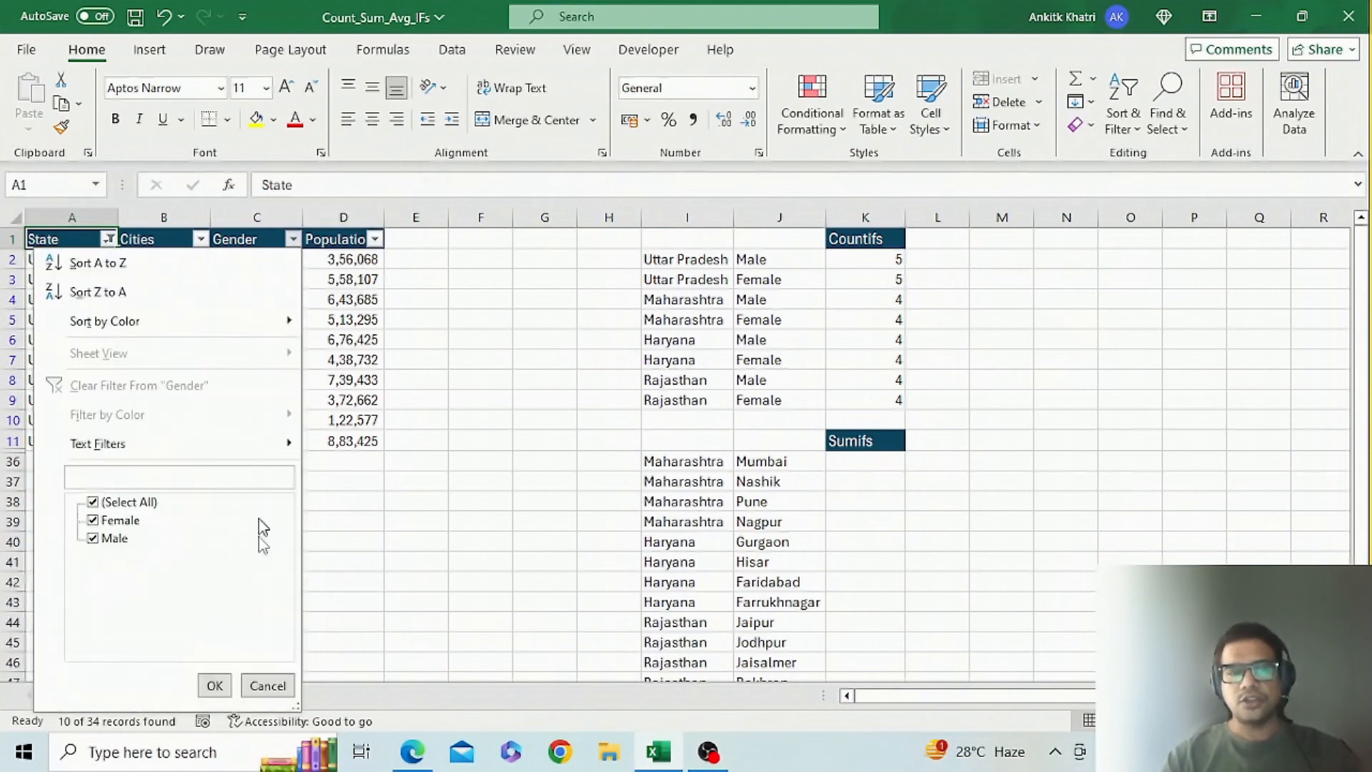
pyautogui.click(131, 525)
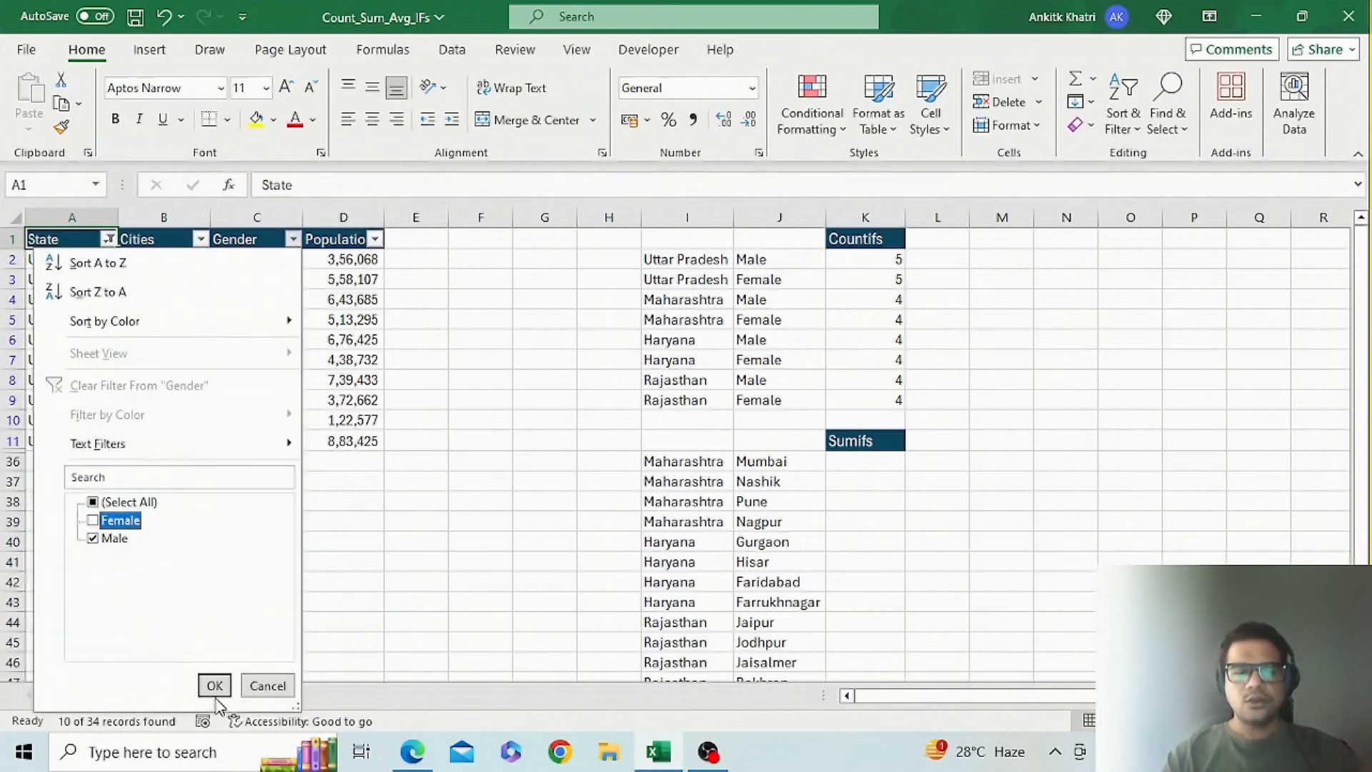
pyautogui.click(215, 686)
pyautogui.moveTo(271, 260); pyautogui.dragTo(266, 342)
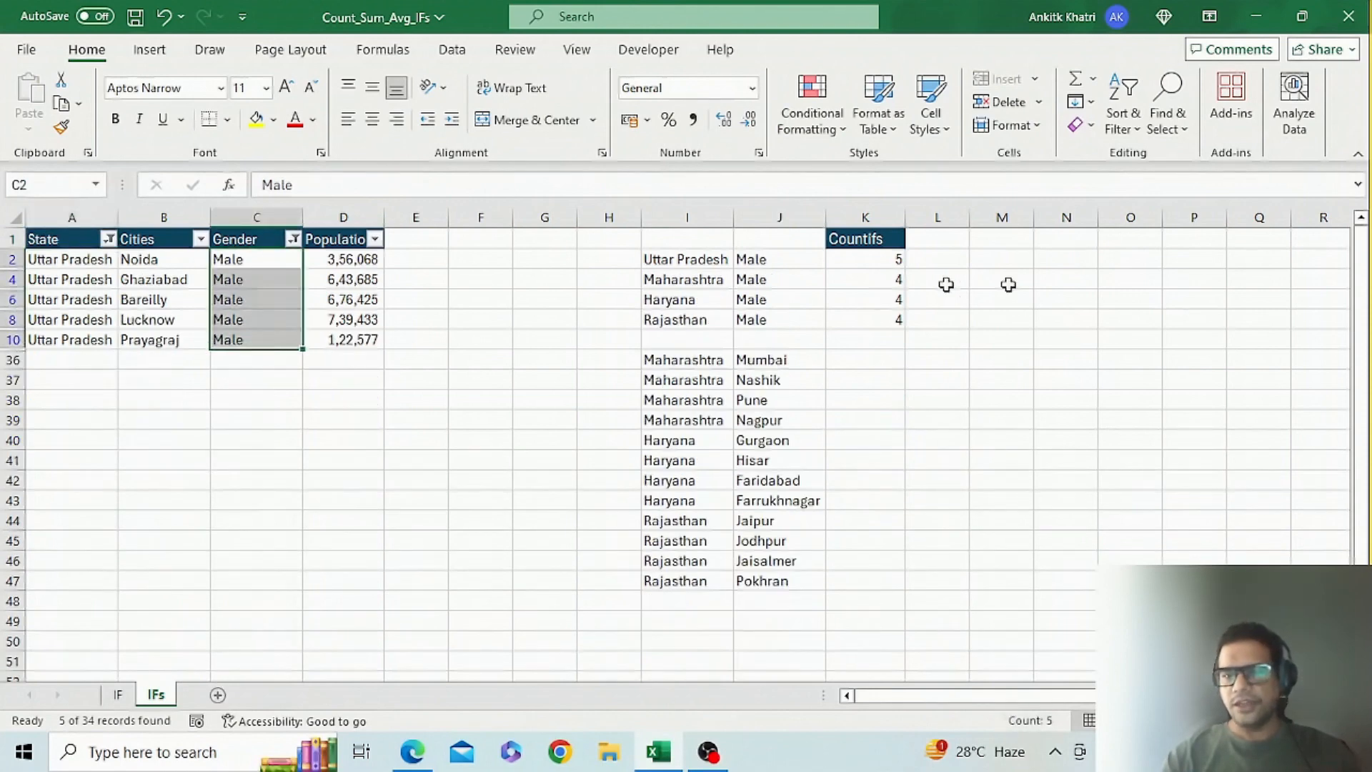
pyautogui.hotkey('ctrl', 'shift', 'l')
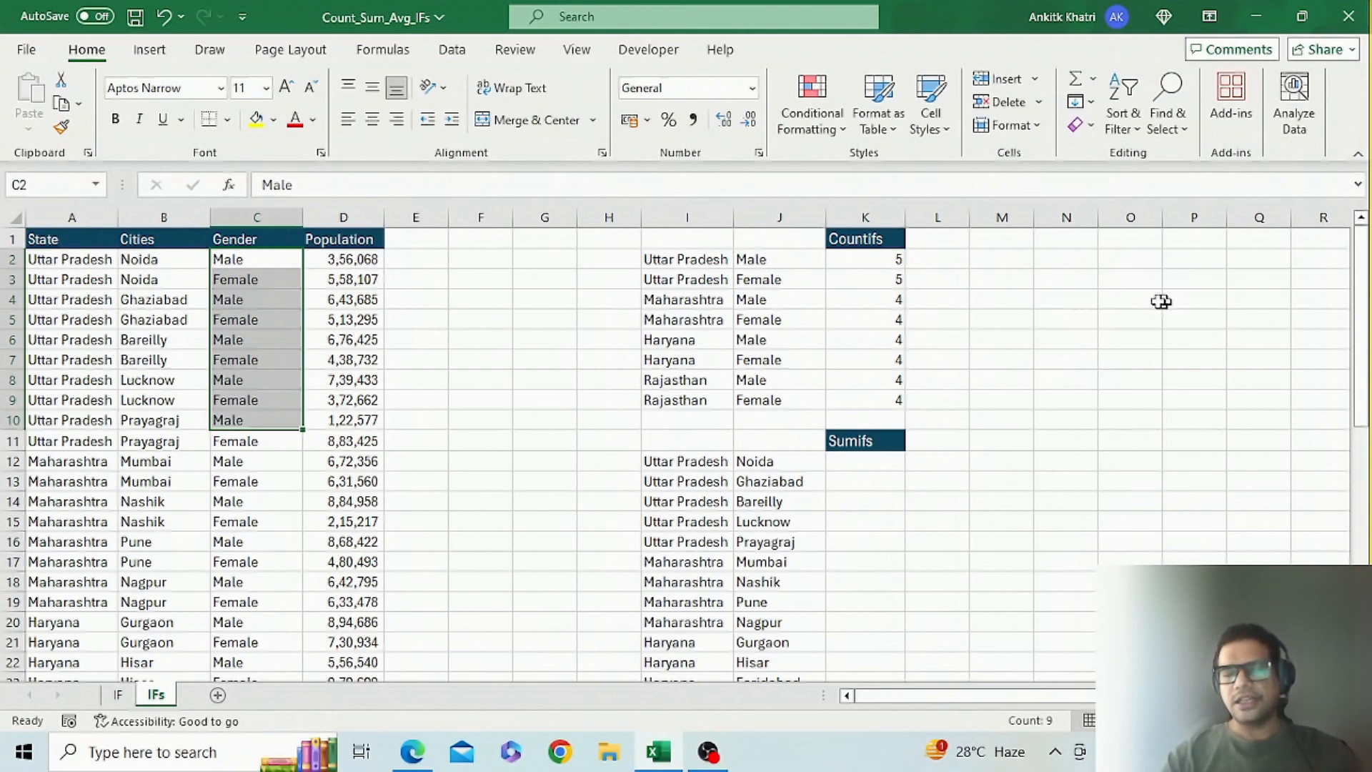
pyautogui.click(849, 333)
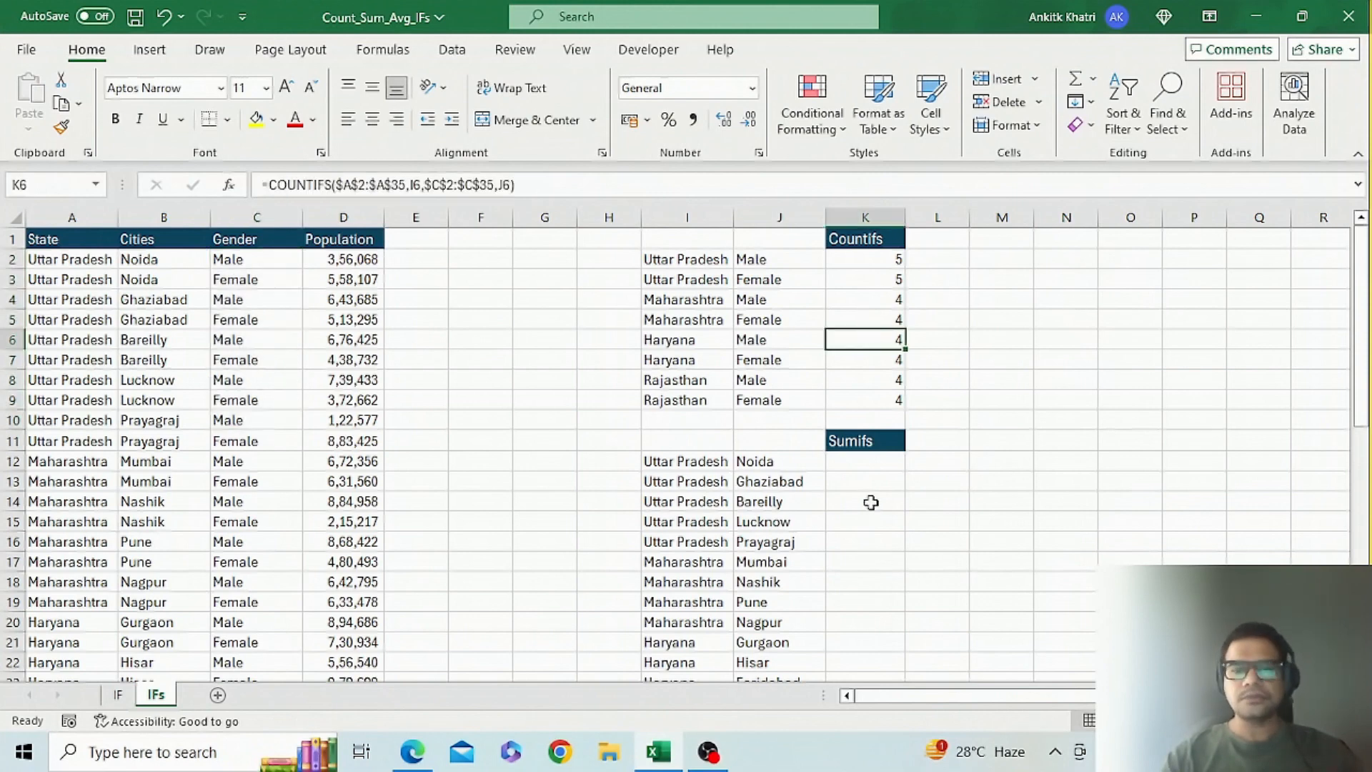
# - Start a SUMIFS formula in cell K12 with the absolute population range $D$2:$D$35 as the sum range
pyautogui.click(879, 479)
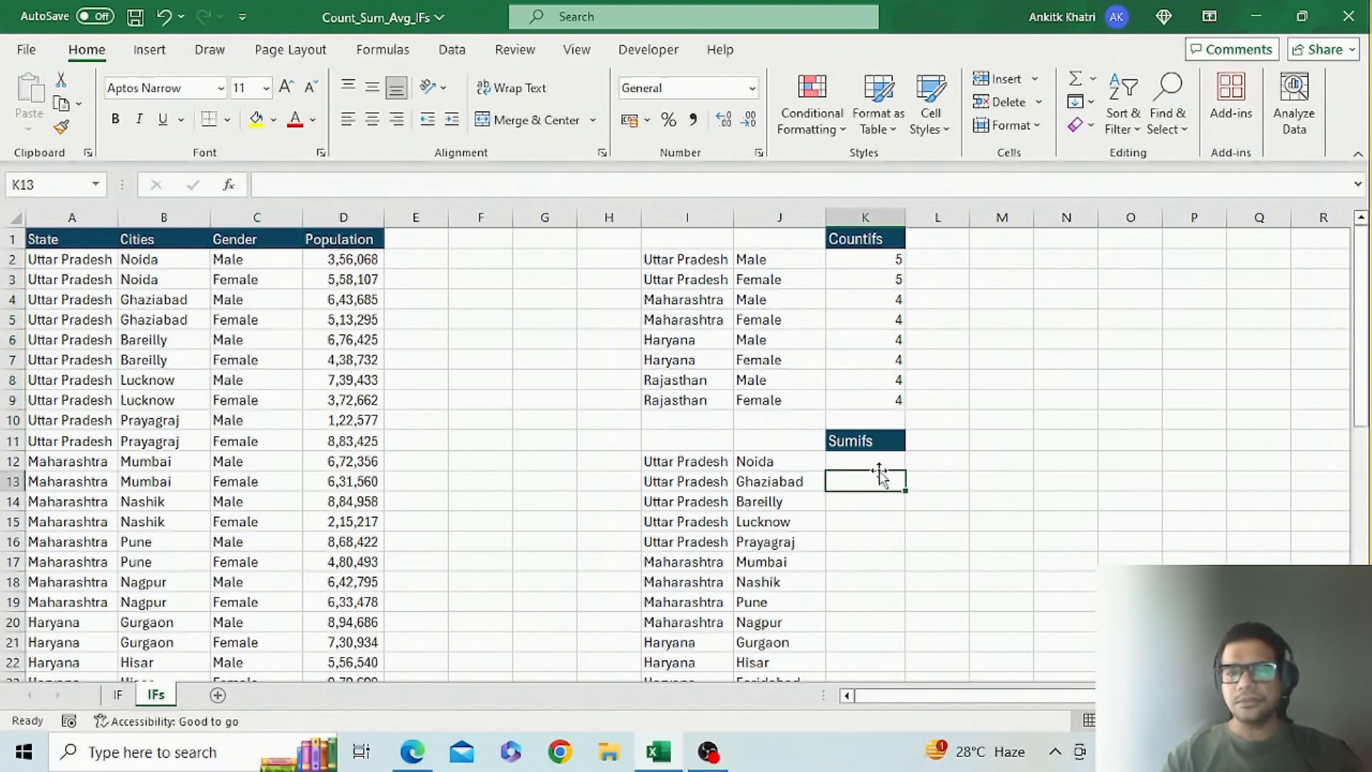
pyautogui.click(880, 468)
pyautogui.write('=')
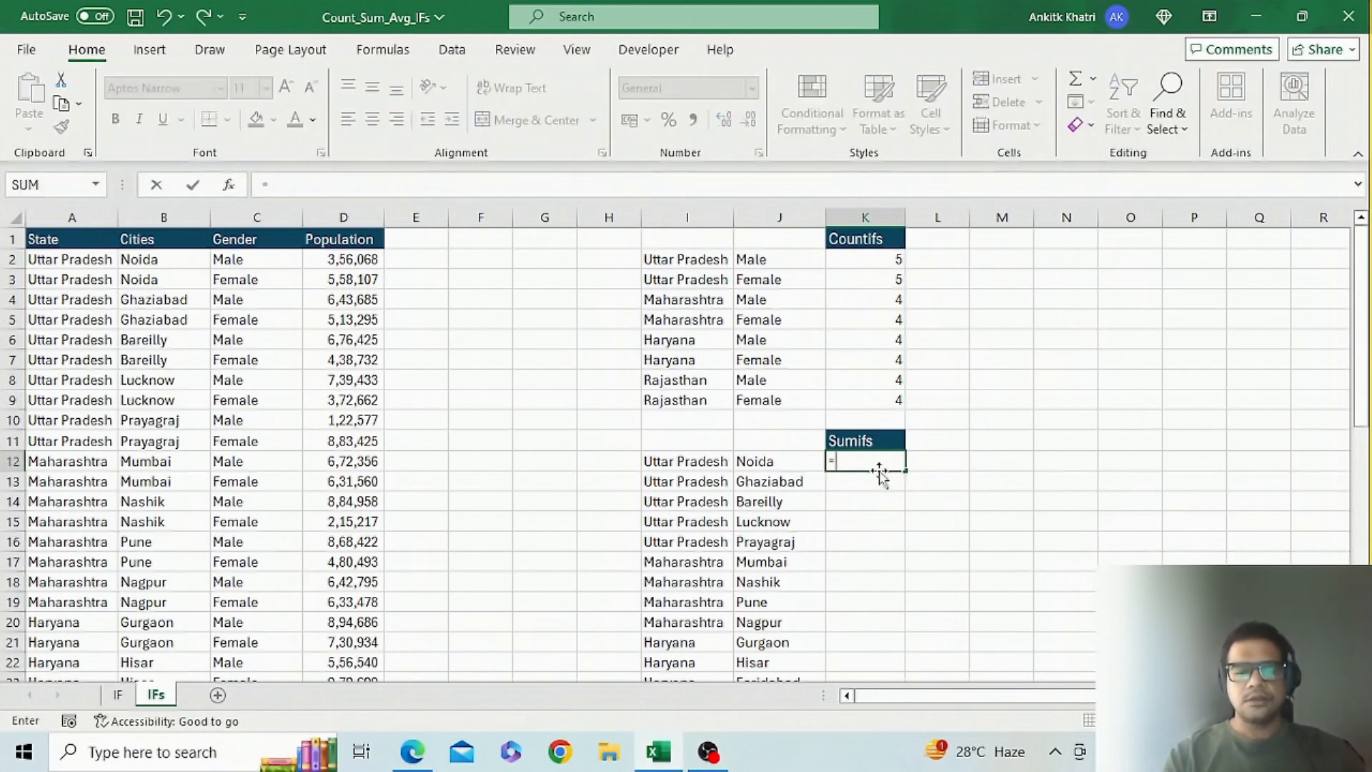
pyautogui.write('Sumifs')
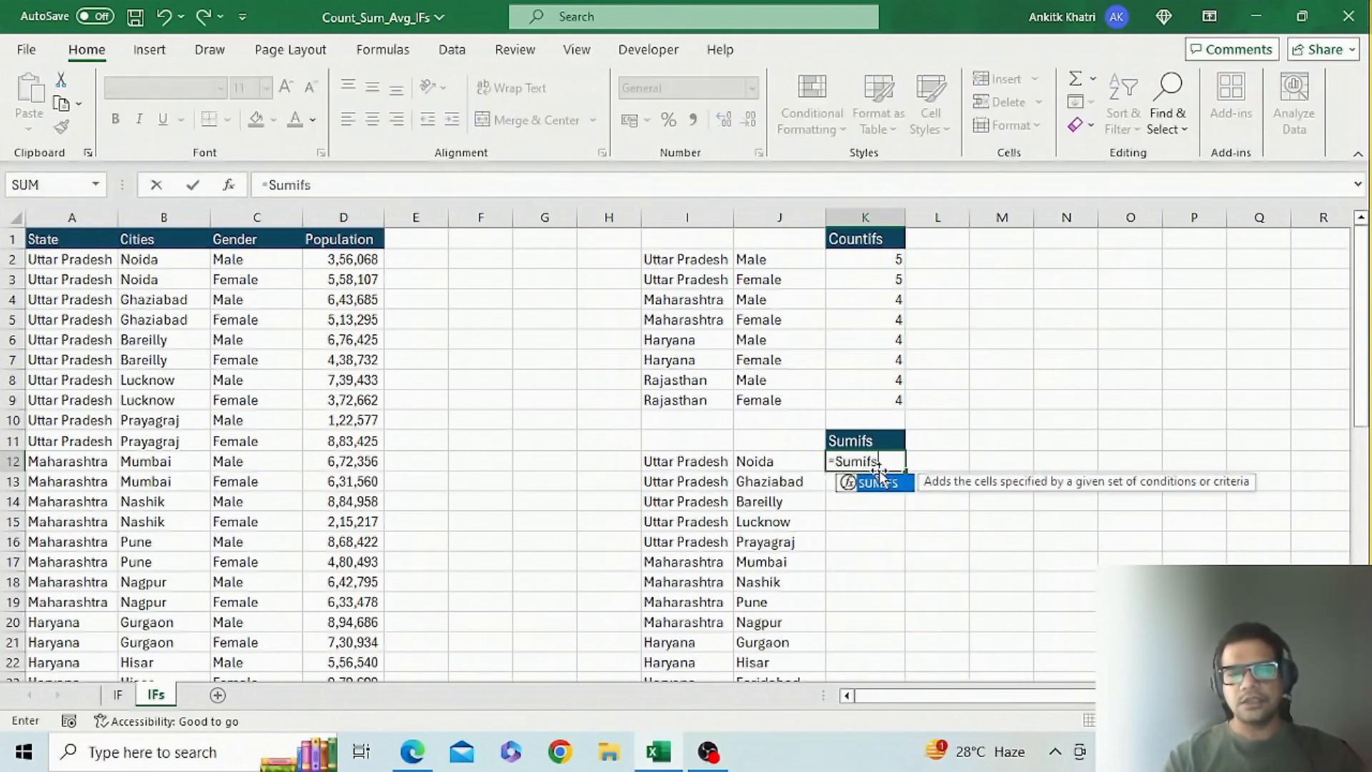
pyautogui.press('Tab')
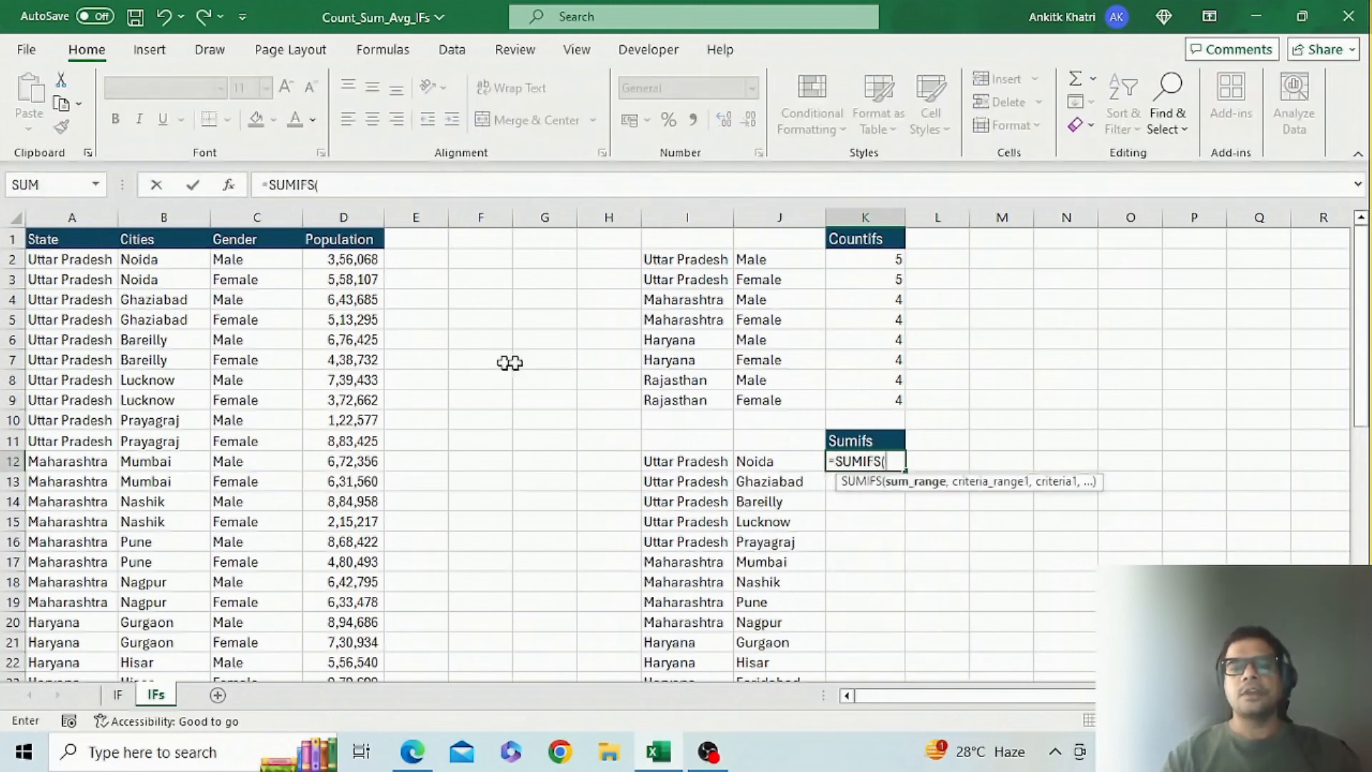
pyautogui.click(368, 260)
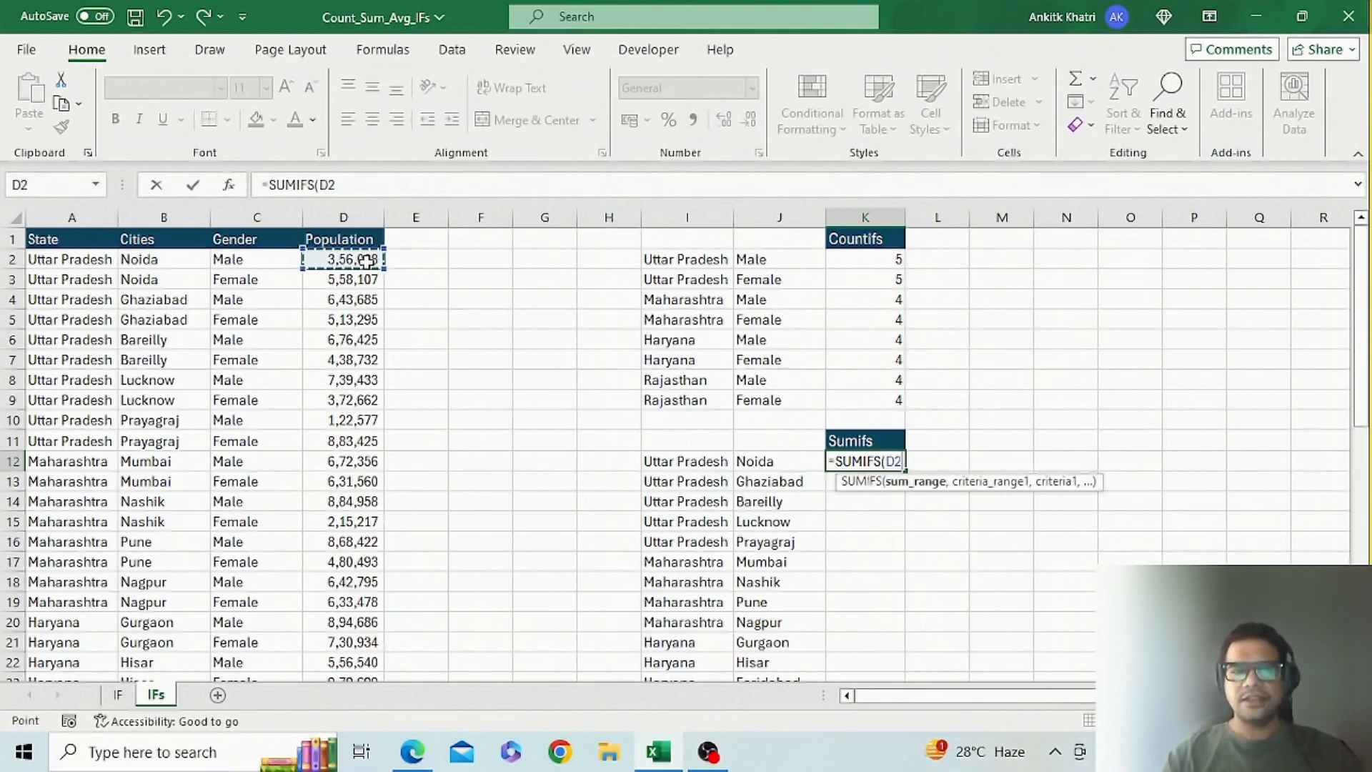
pyautogui.hotkey('ctrl', 'shift', 'Down')
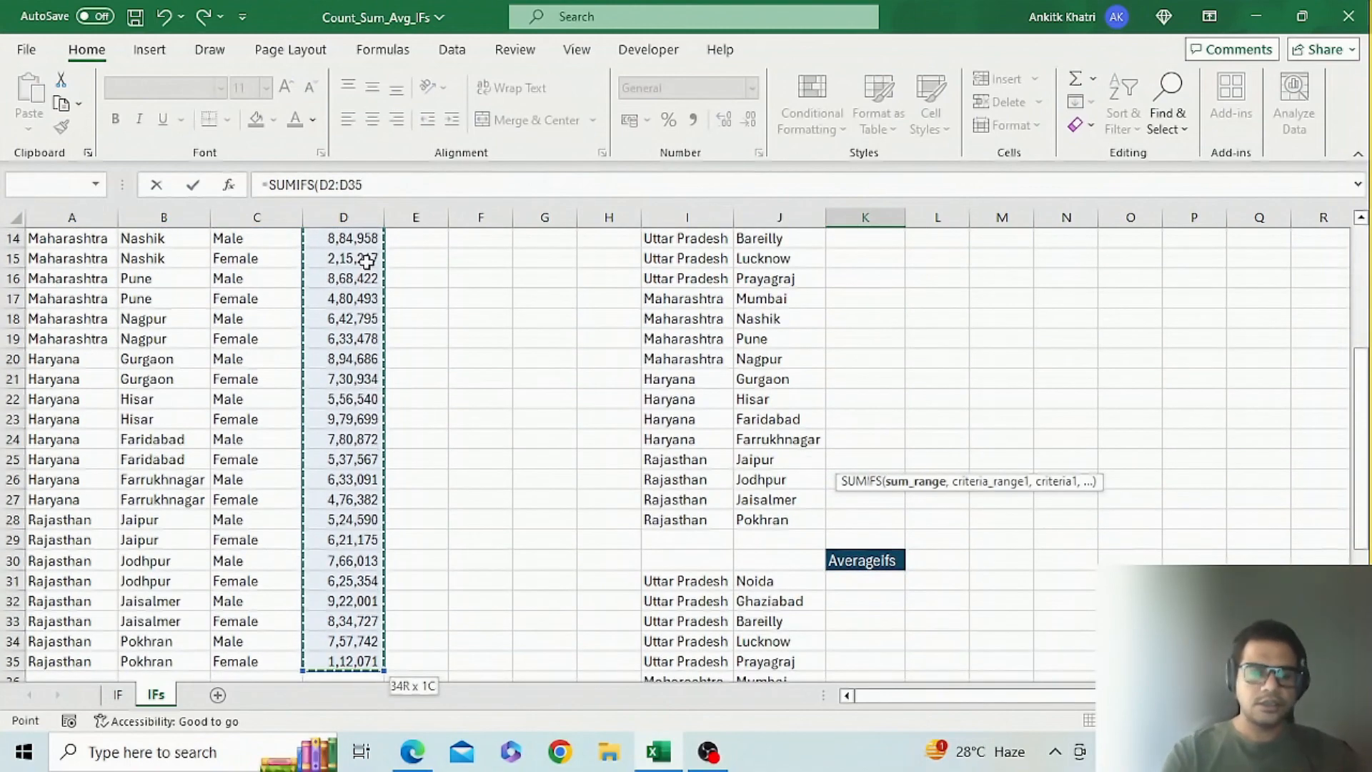
pyautogui.press('F4')
pyautogui.write(',')
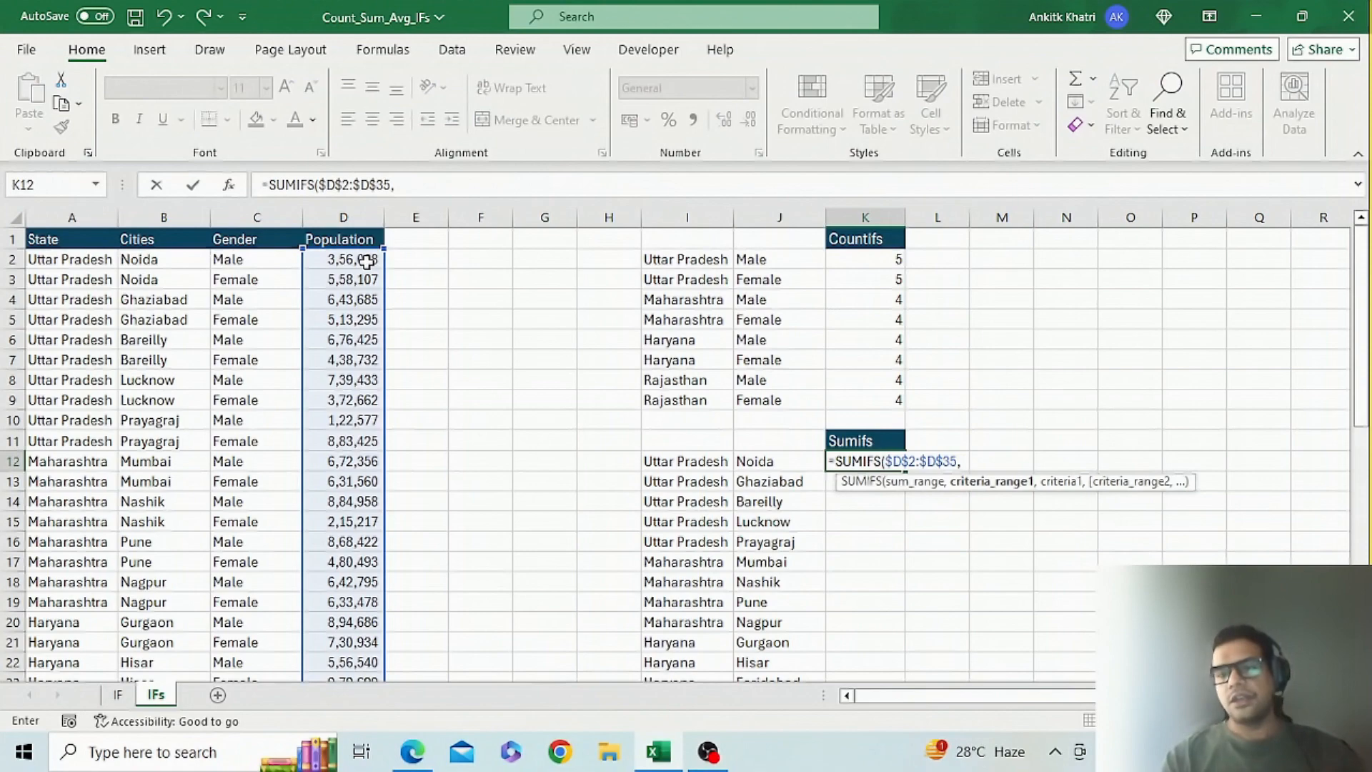
# - Set the first SUMIFS condition to the absolute state range $A$2:$A$35 with criterion I12
pyautogui.click(92, 259)
pyautogui.hotkey('ctrl', 'shift', 'Down')
pyautogui.press('F4')
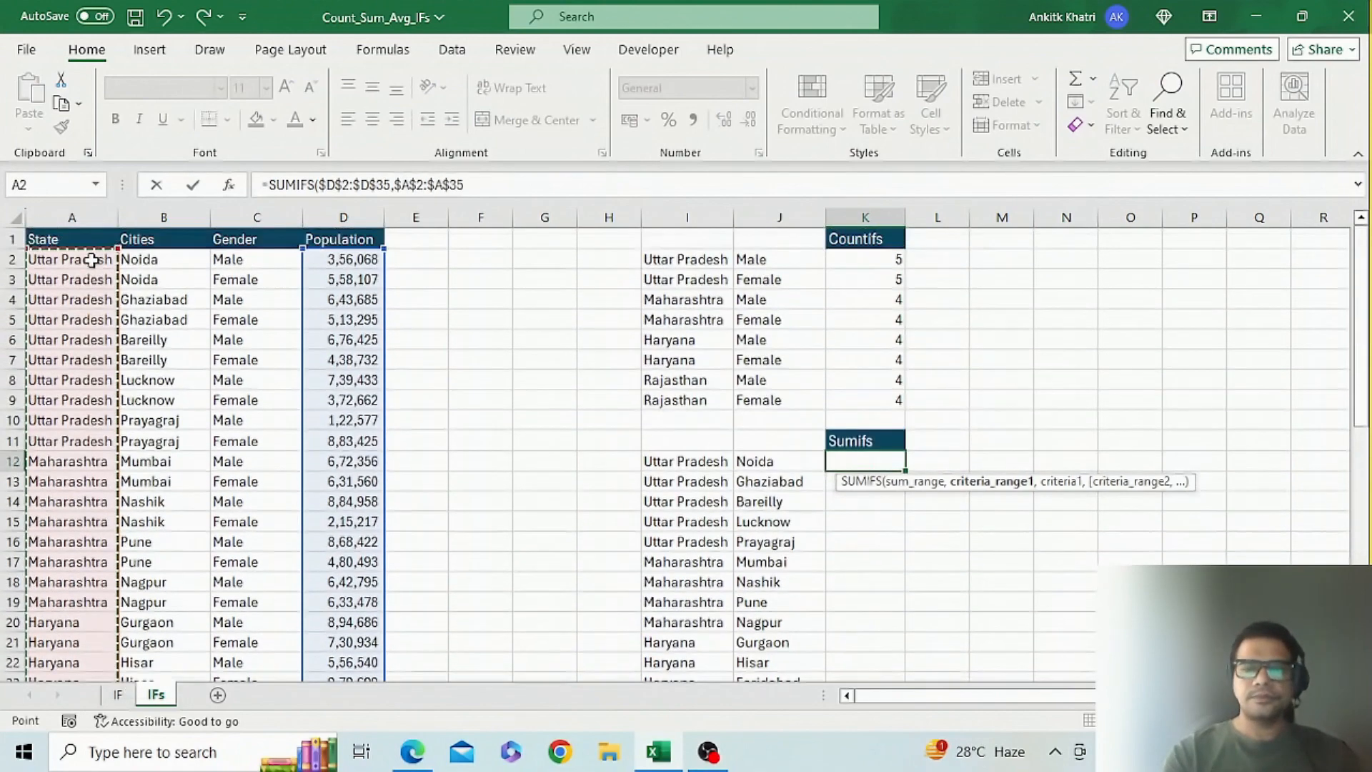
pyautogui.write(',')
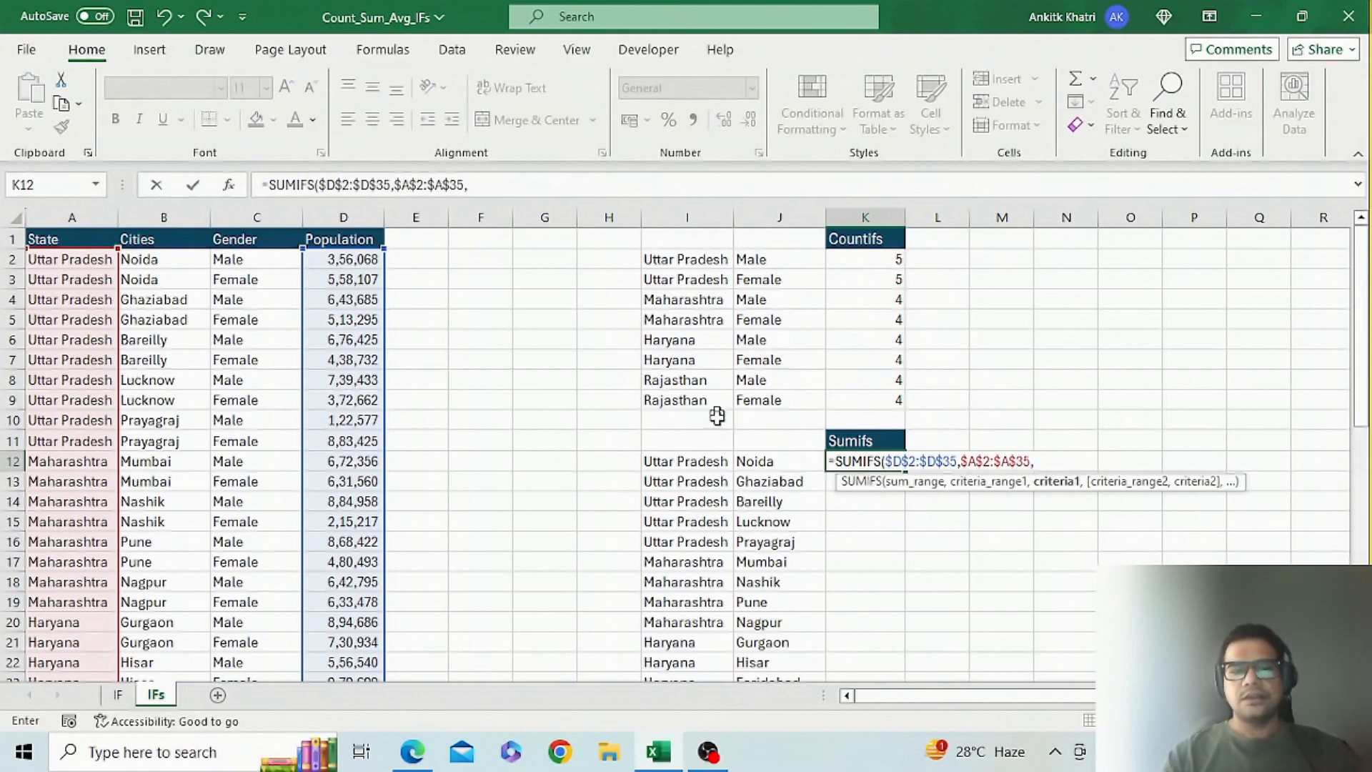
pyautogui.click(707, 459)
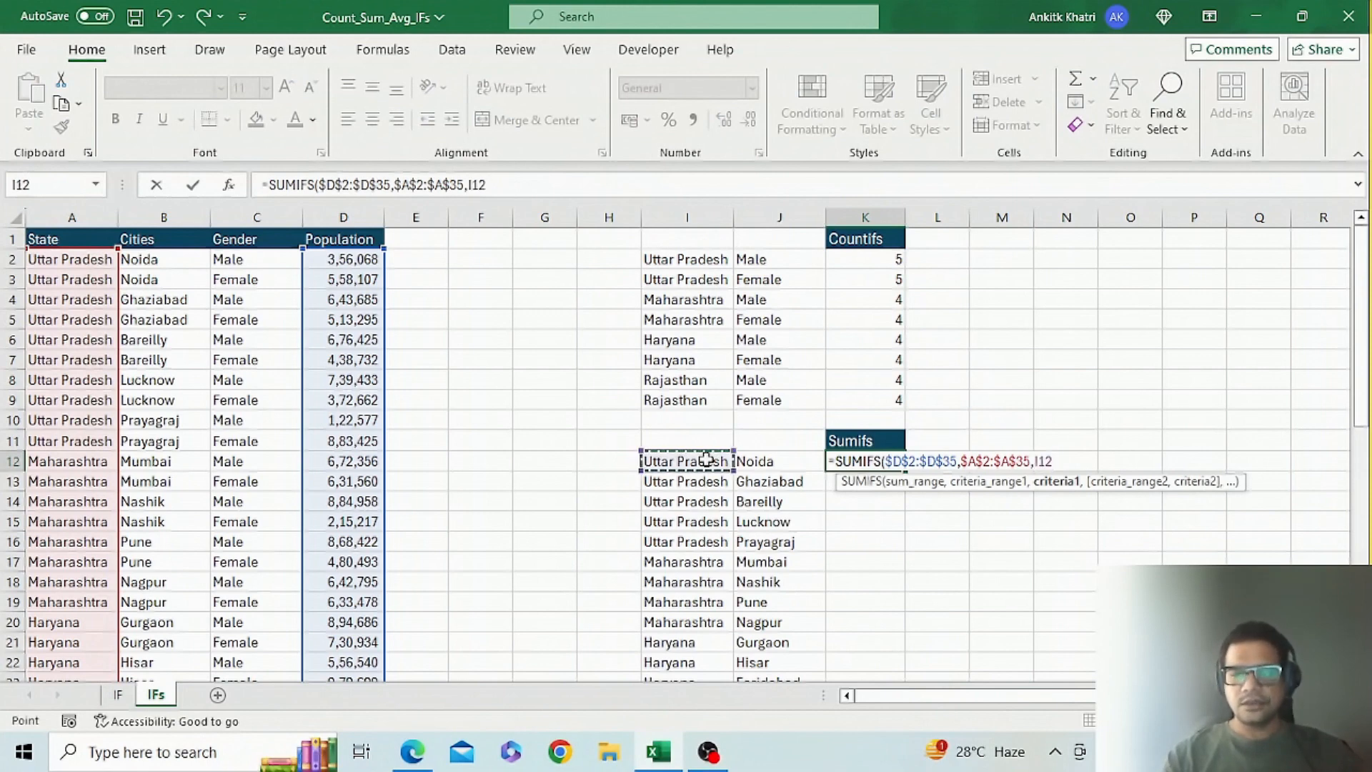
pyautogui.write(',')
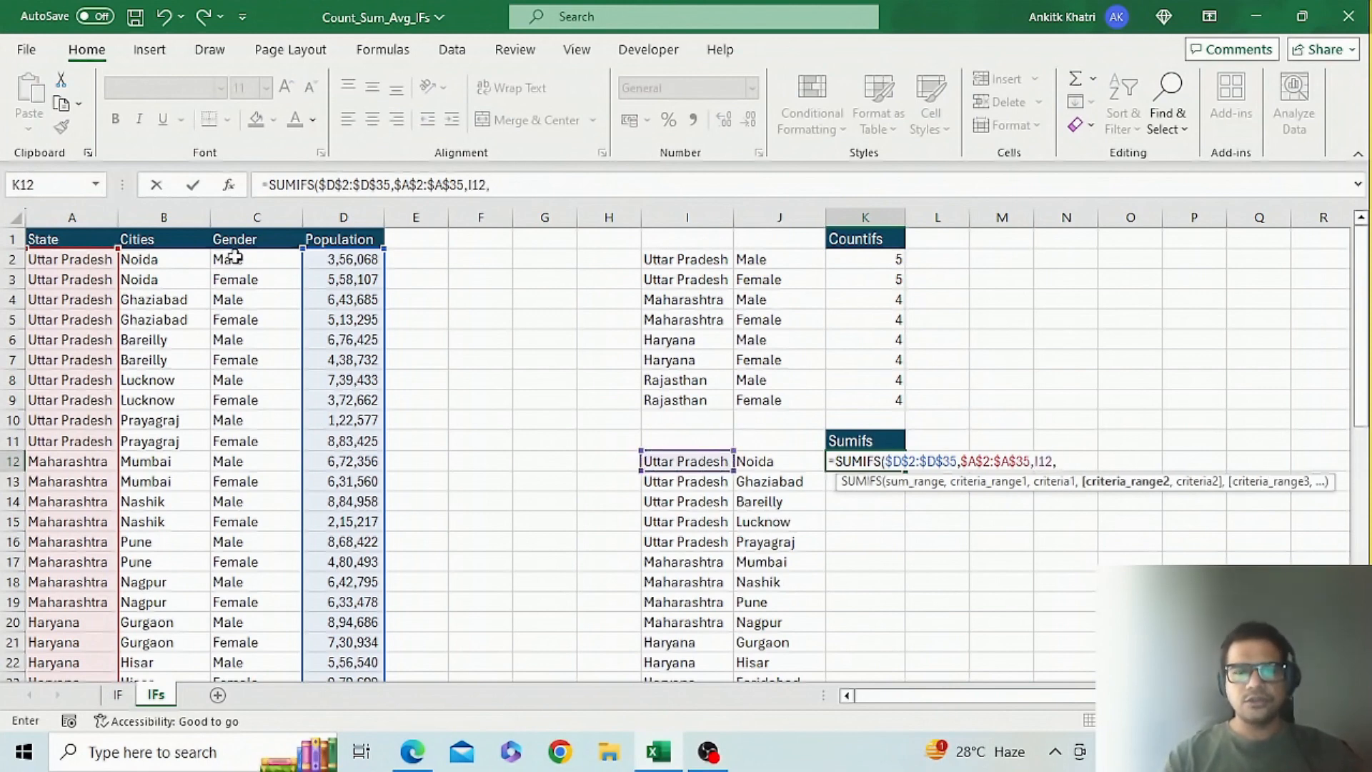
# - Complete the SUMIFS formula with the absolute city range $B$2:$B$35 and criterion J12
pyautogui.click(186, 259)
pyautogui.hotkey('ctrl', 'shift', 'Down')
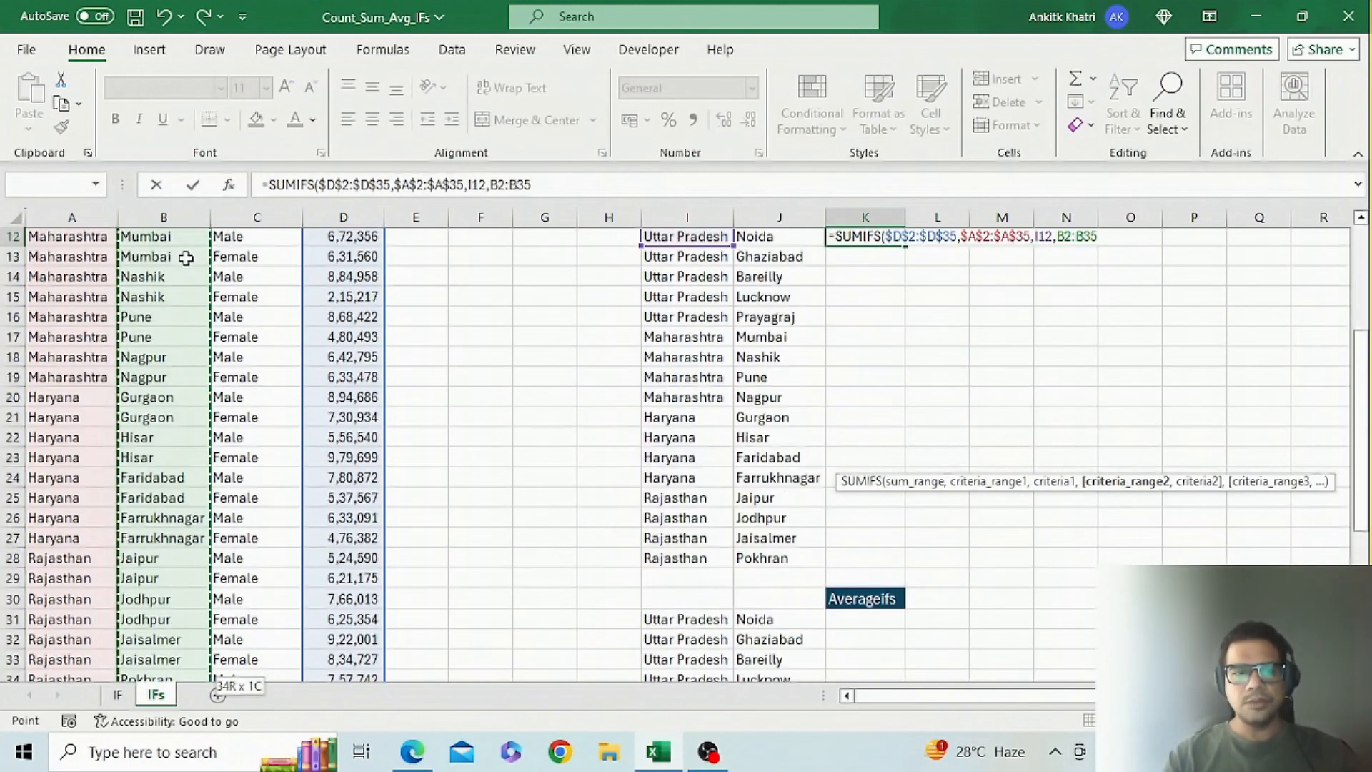
pyautogui.press('F4')
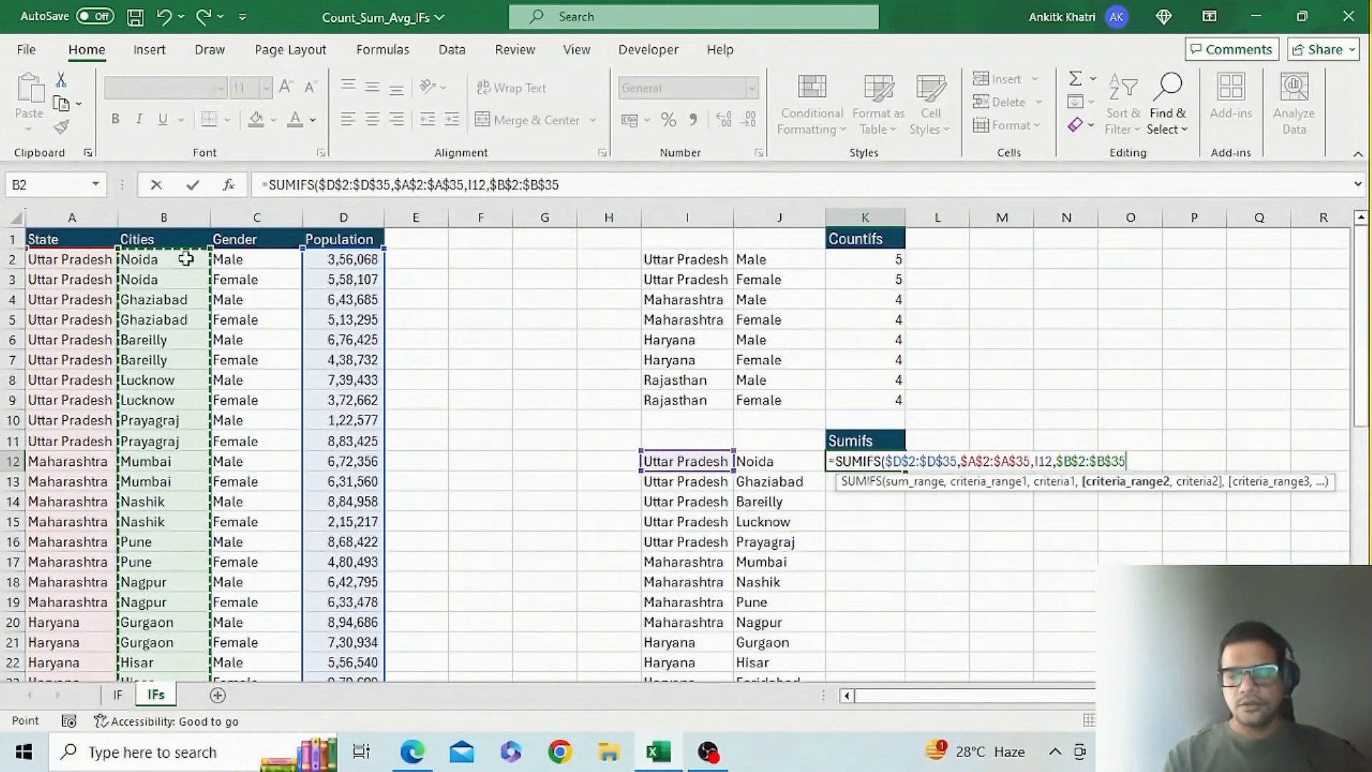
pyautogui.write(',')
pyautogui.click(762, 461)
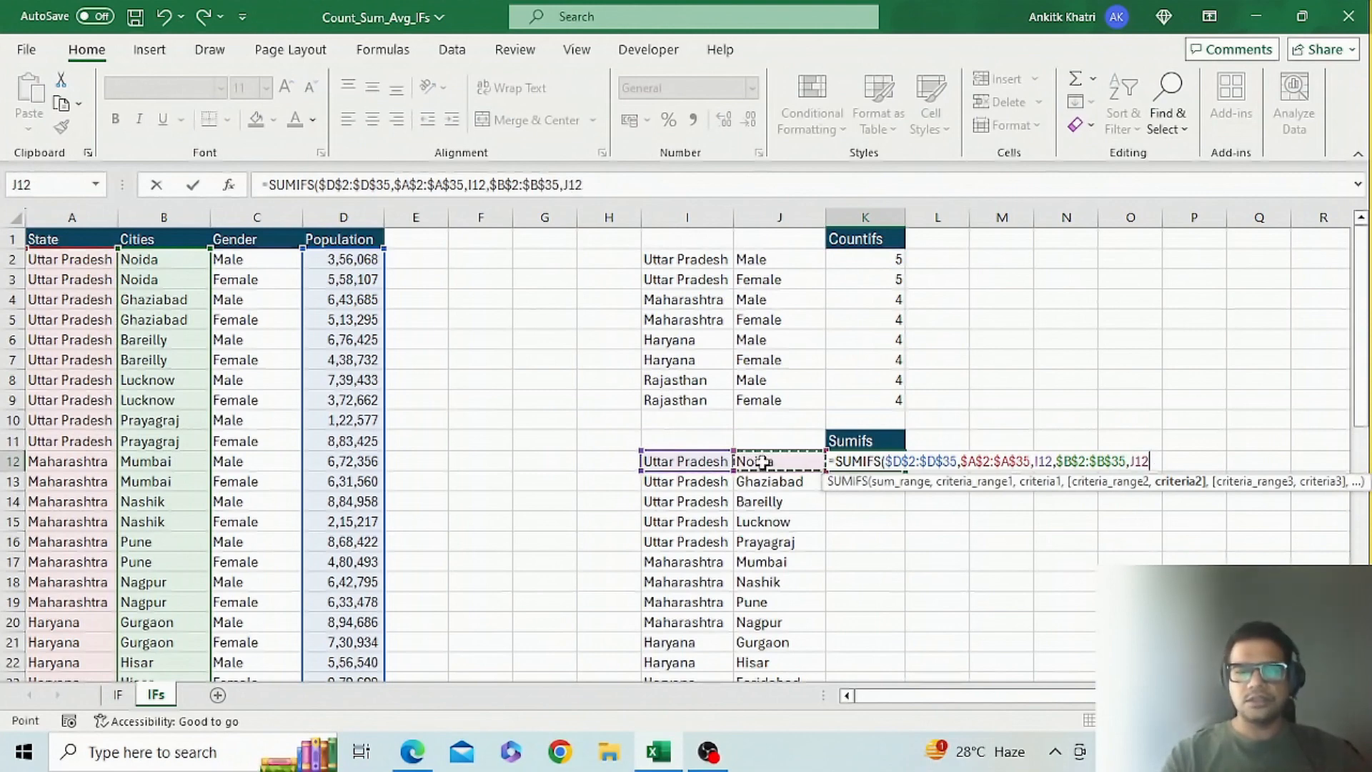
pyautogui.write(')')
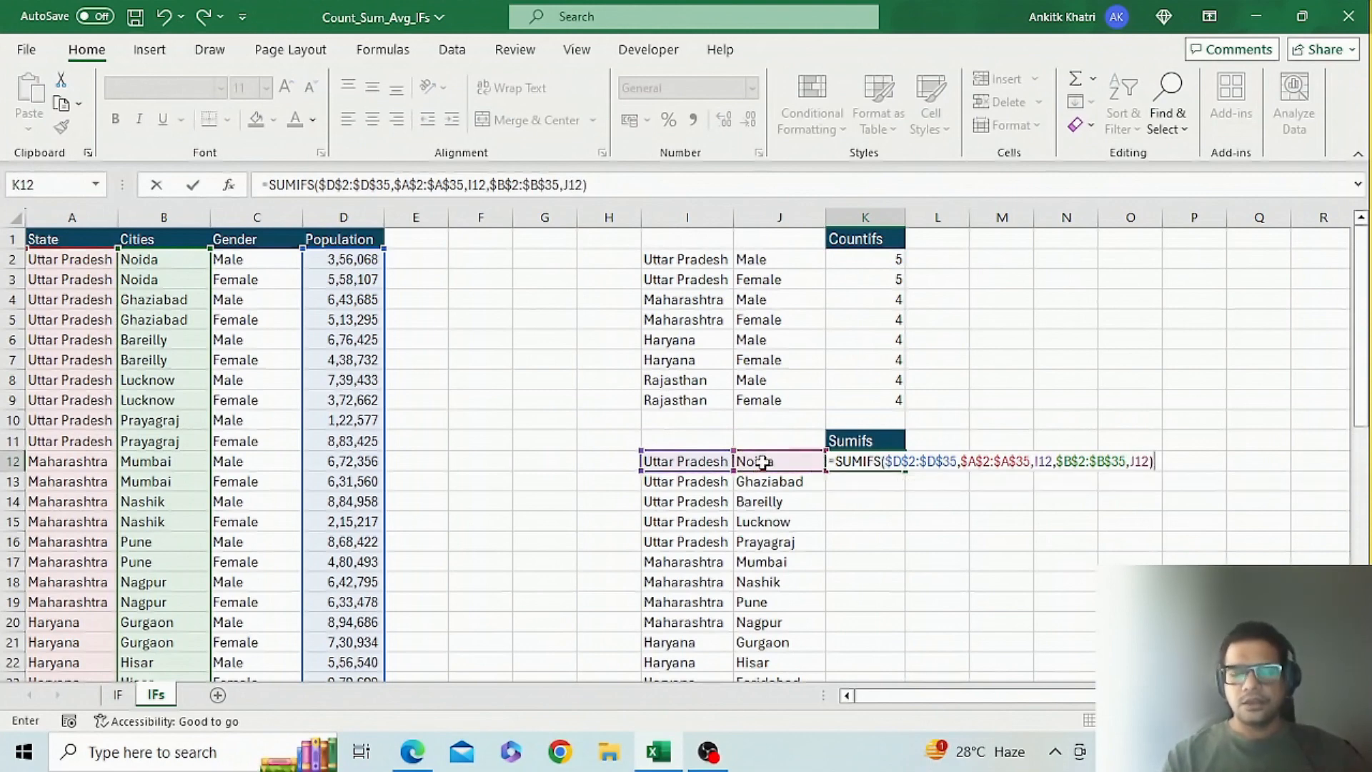
pyautogui.press('Return')
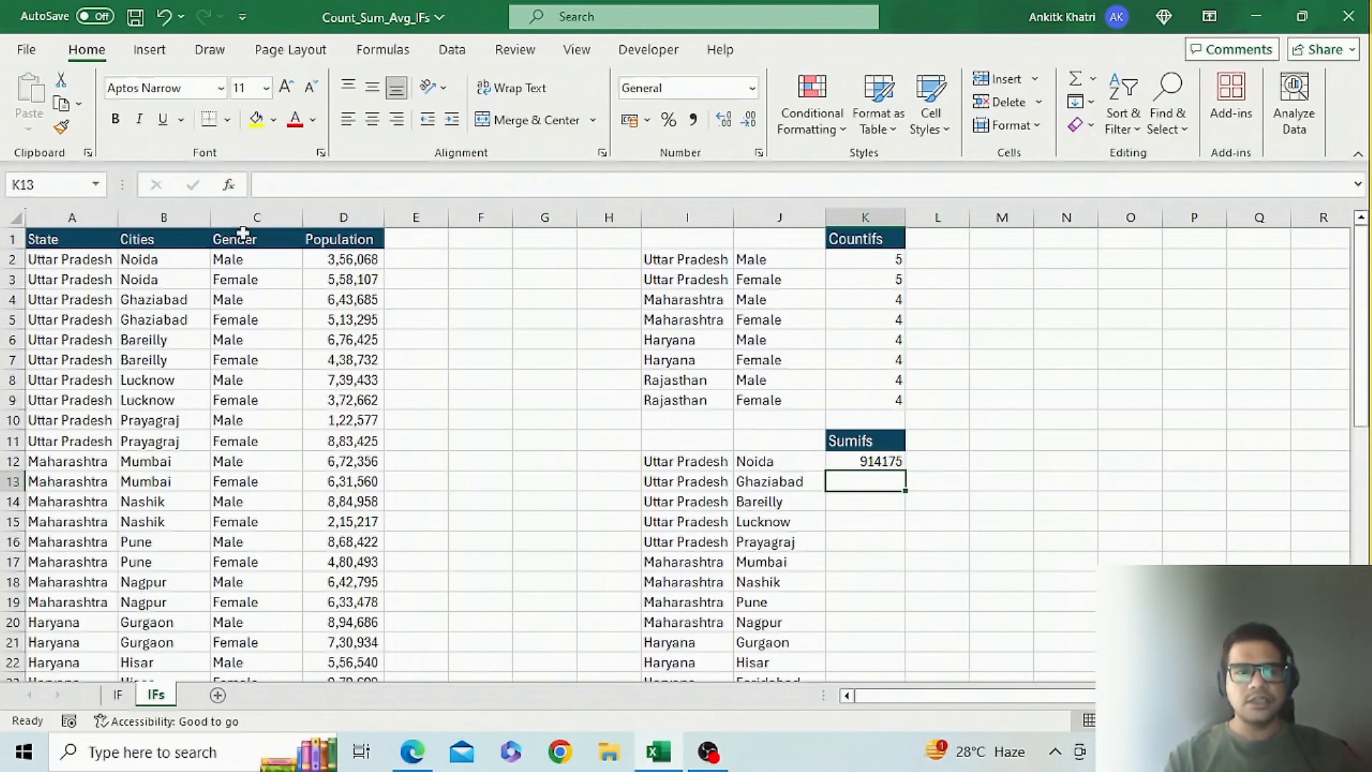
# - Fill the SUMIFS formula from K12 down to K28, checking its results against the Noida (D2:D3) and Ghaziabad (D4:D5) population sums
pyautogui.click(361, 261)
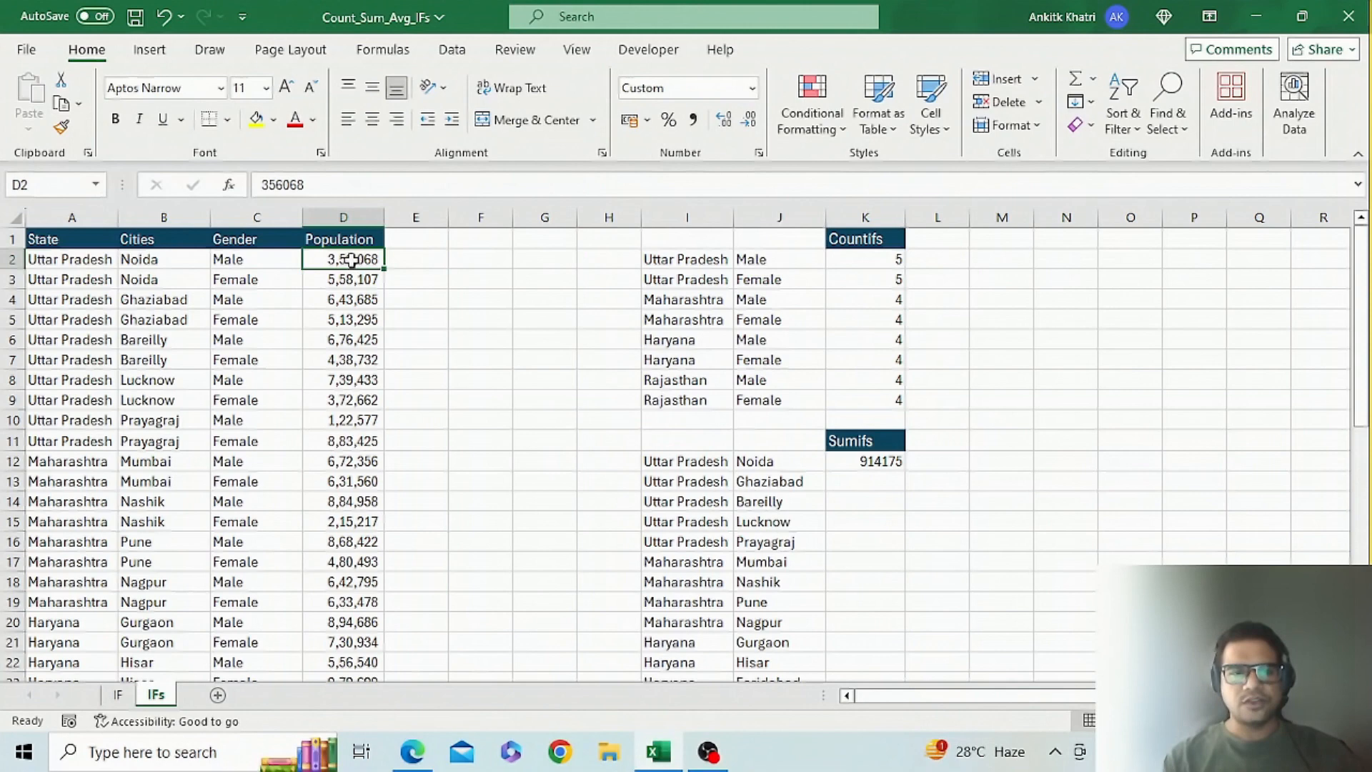
pyautogui.moveTo(351, 261); pyautogui.dragTo(351, 279)
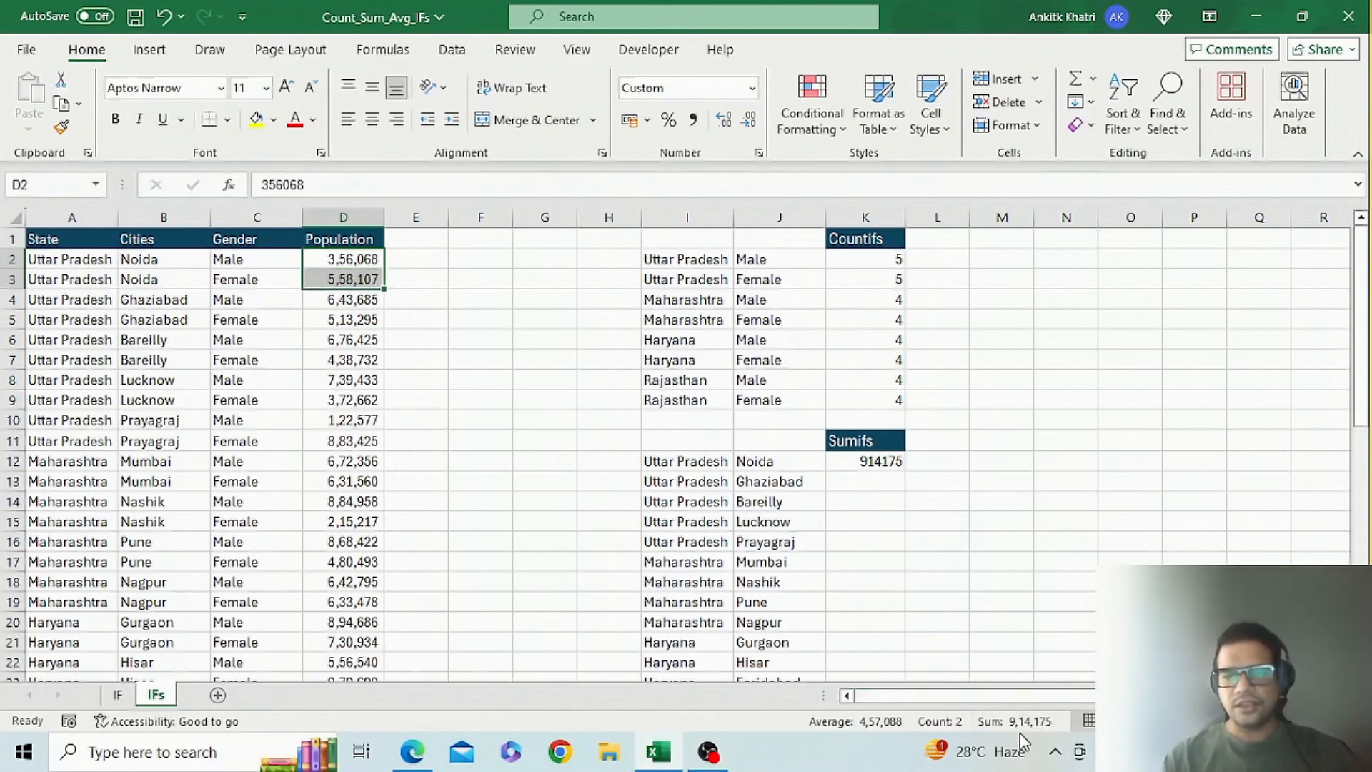
pyautogui.click(896, 459)
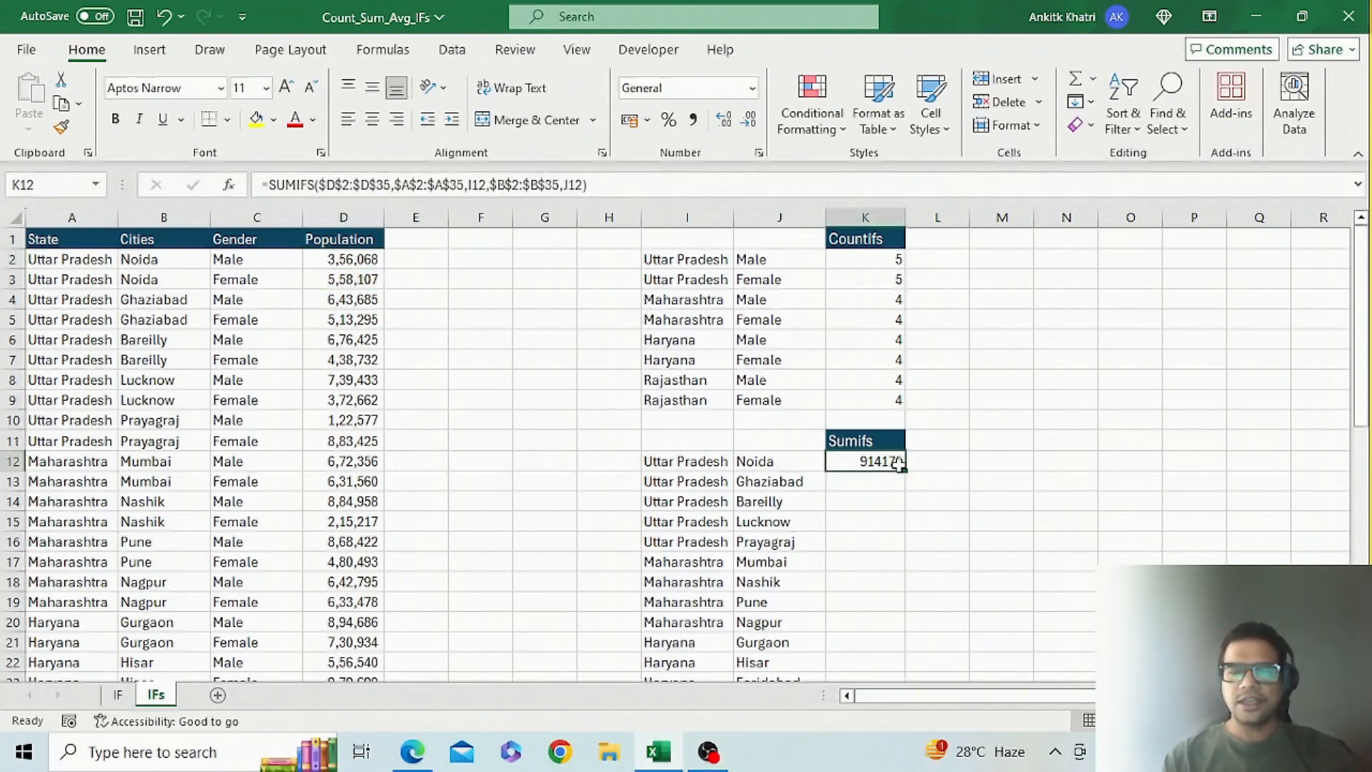
pyautogui.doubleClick(905, 469)
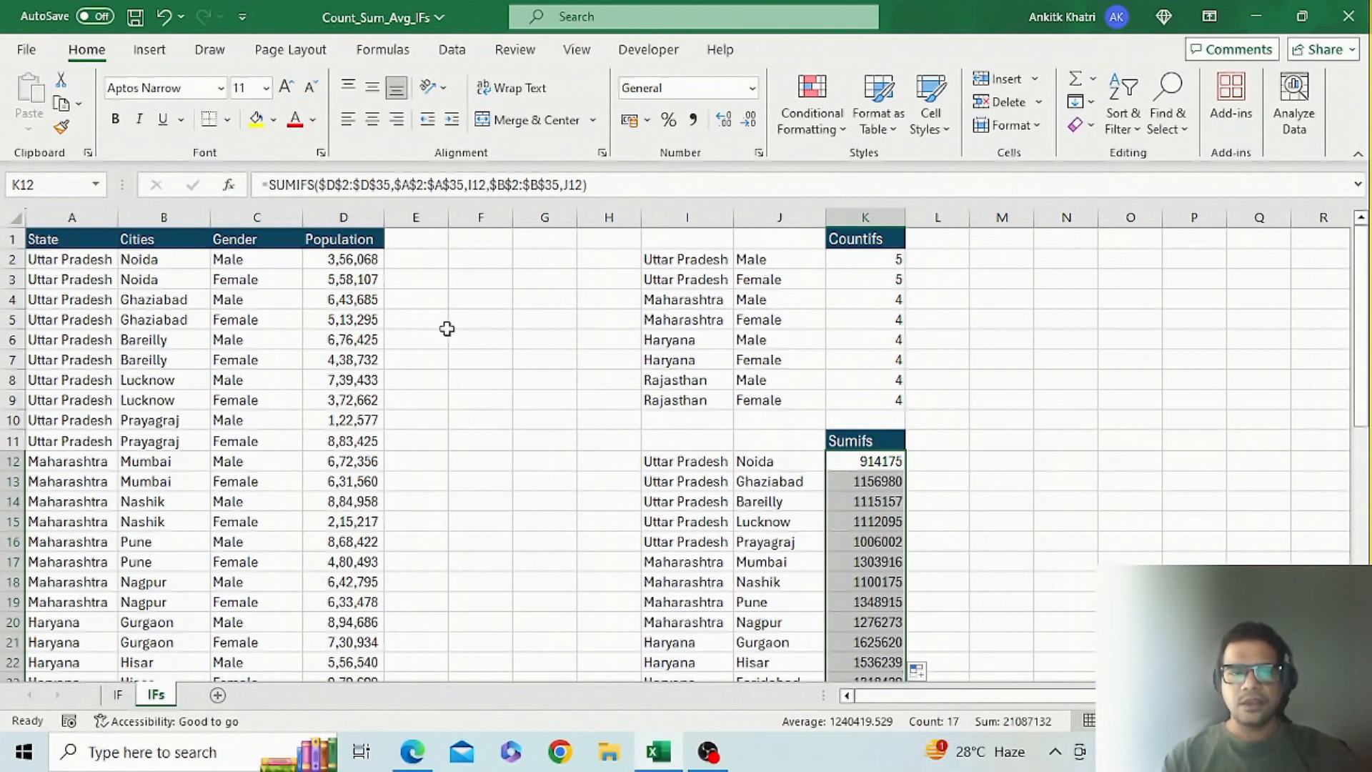
pyautogui.moveTo(334, 309); pyautogui.dragTo(337, 322)
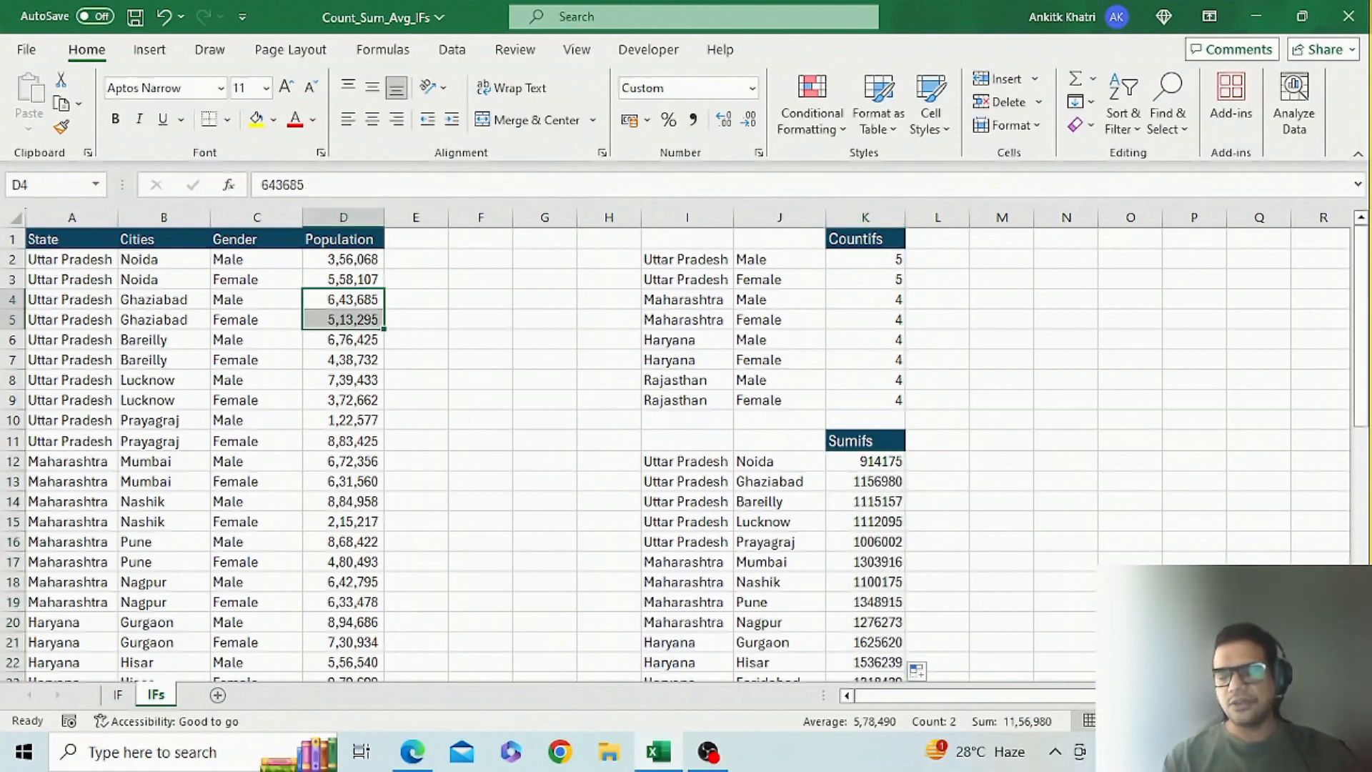
pyautogui.click(1000, 436)
# - Start an AVERAGEIFS formula in cell K31, under the Averageifs heading
pyautogui.moveTo(1362, 401); pyautogui.dragTo(1365, 444)
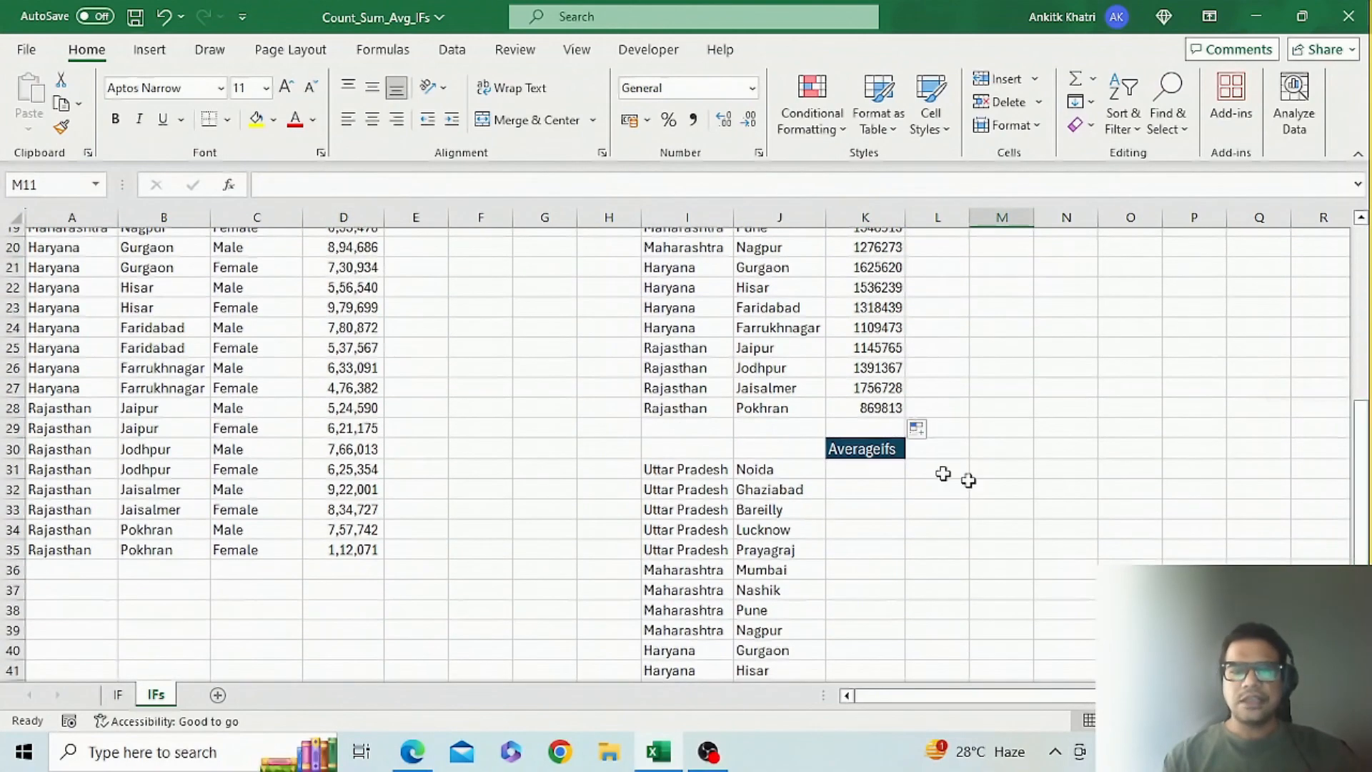
pyautogui.click(883, 478)
pyautogui.write('=ve')
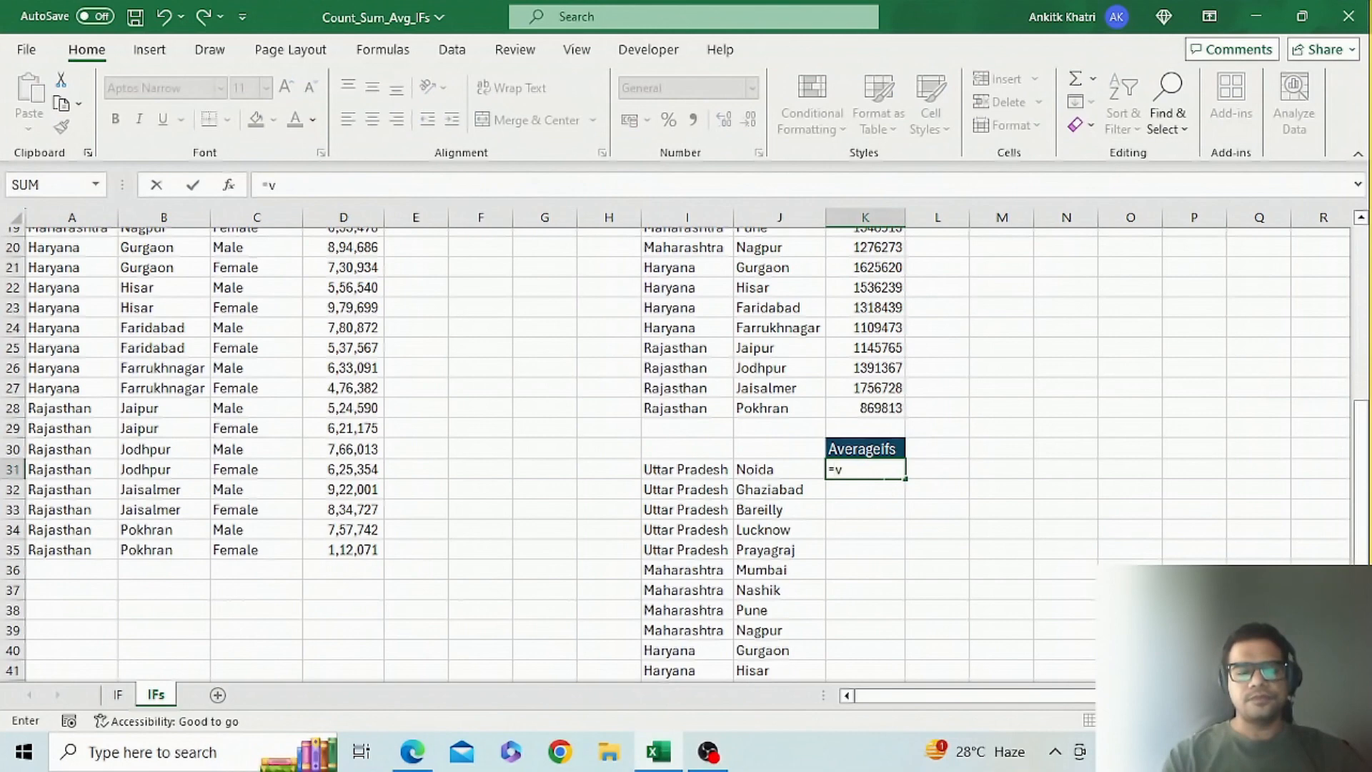
pyautogui.press('BackSpace')
pyautogui.press('BackSpace')
pyautogui.write('Ae')
pyautogui.press('BackSpace')
pyautogui.write('ver')
pyautogui.press('Down')
pyautogui.press('Down')
pyautogui.press('Down')
pyautogui.press('Tab')
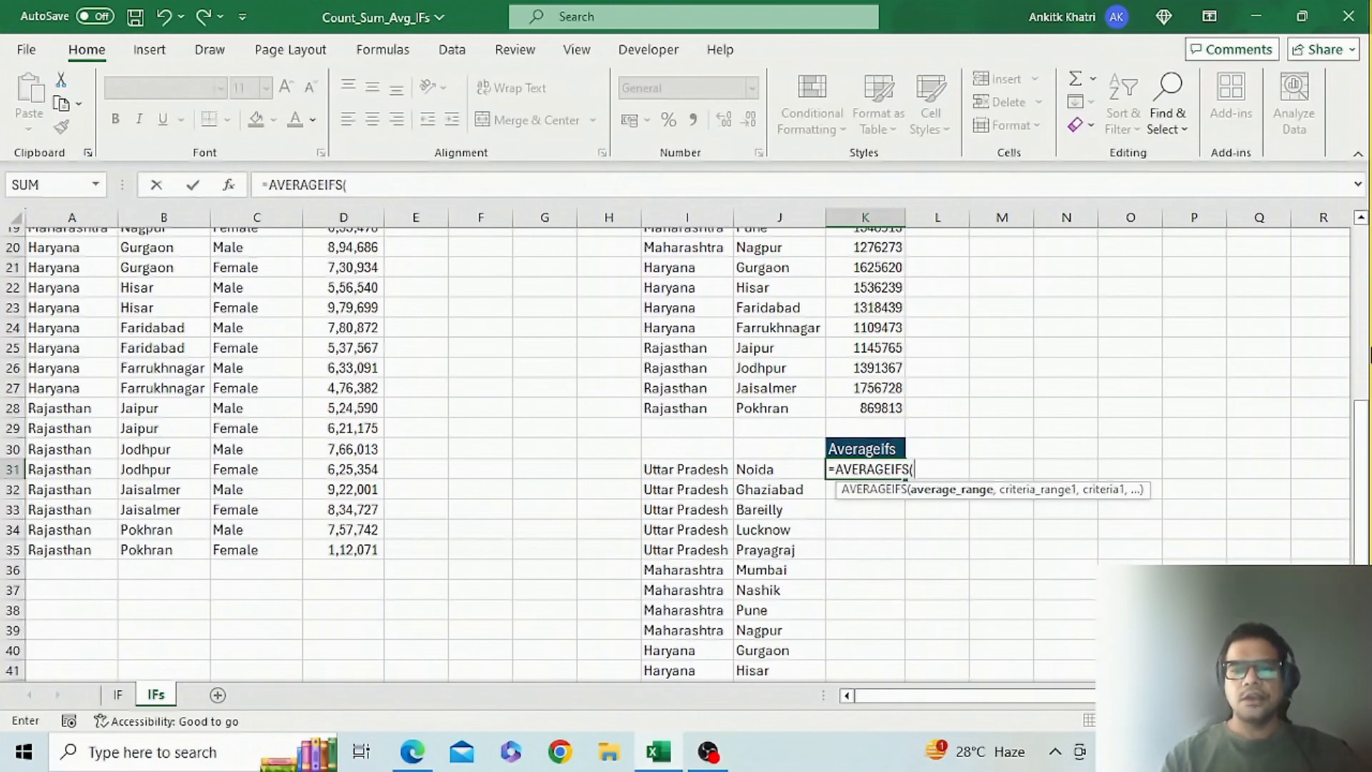
# - Set the average range of the AVERAGEIFS formula to the absolute population range $D$2:$D$35
pyautogui.scroll(6, 1366, 354)
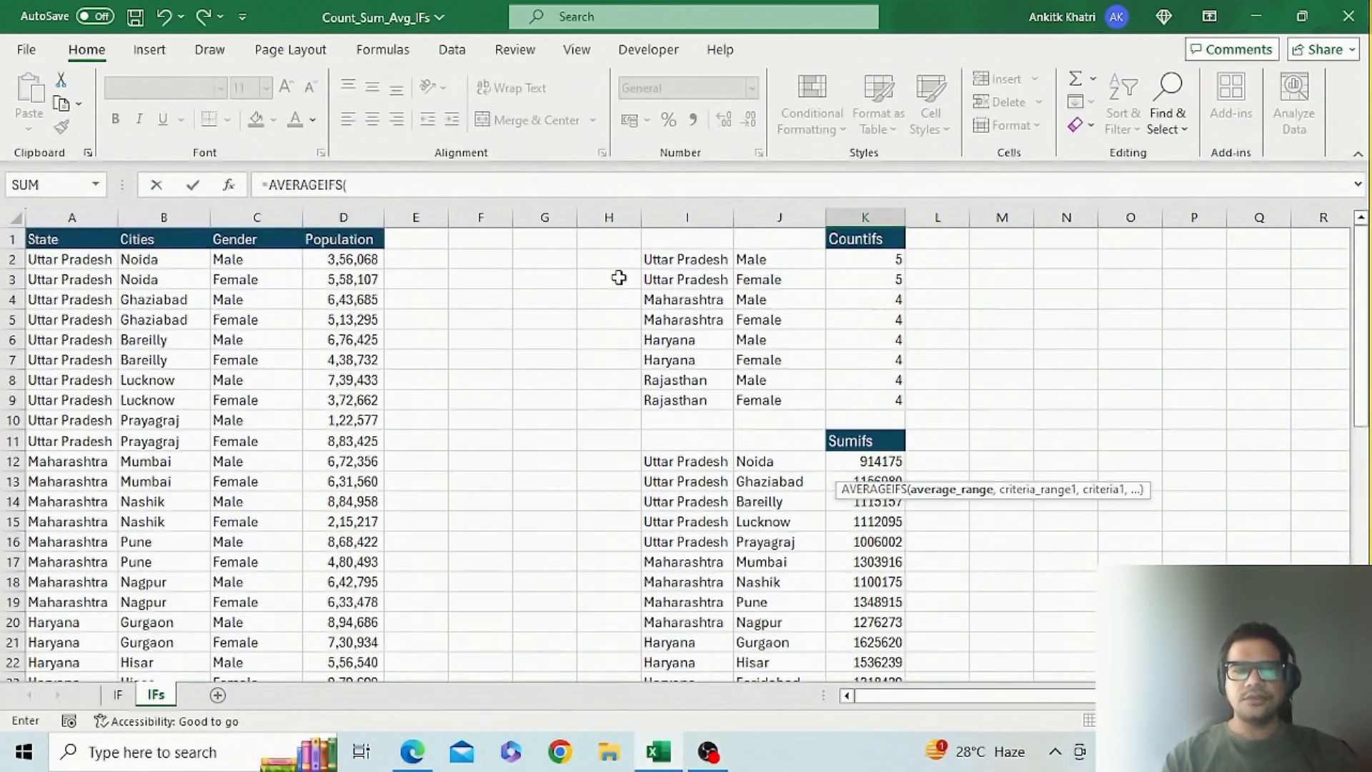
pyautogui.click(365, 260)
pyautogui.hotkey('ctrl', 'shift', 'Down')
pyautogui.press('F4')
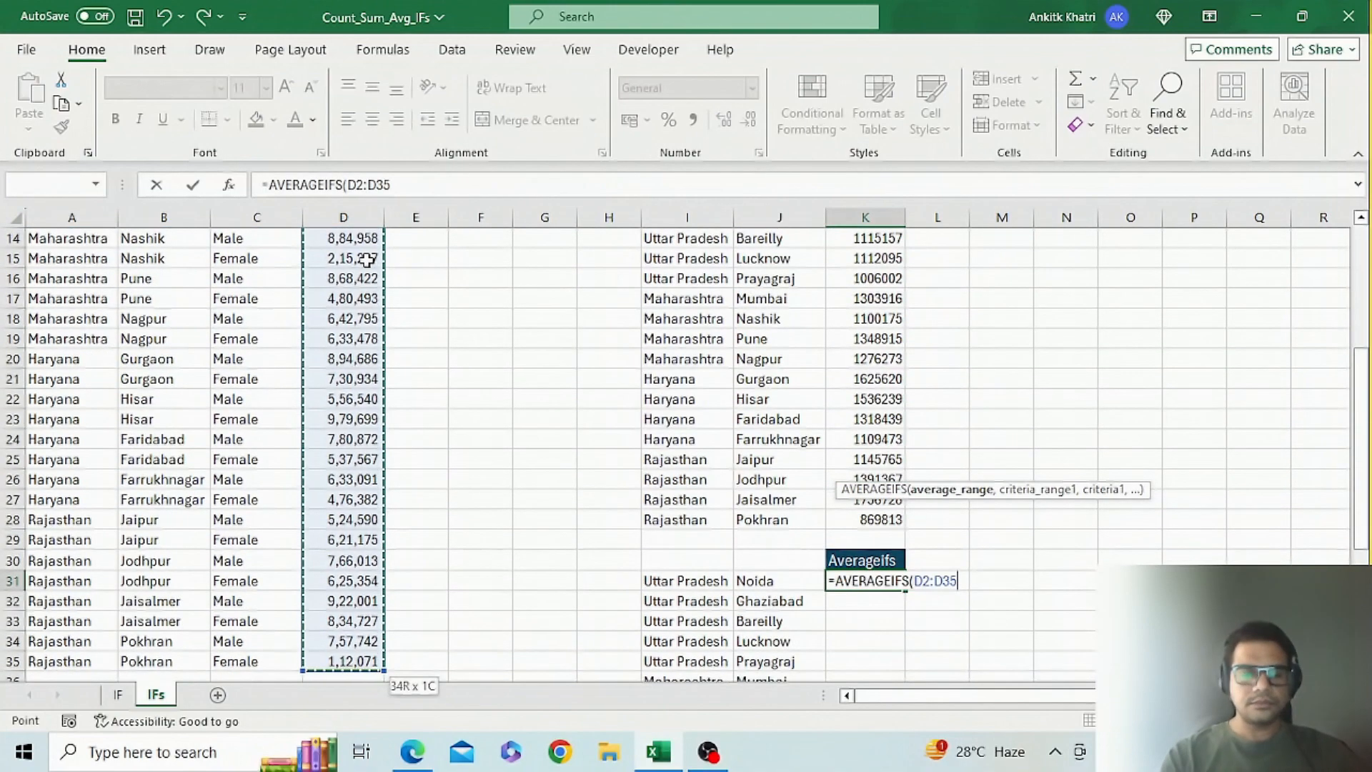
pyautogui.write(',')
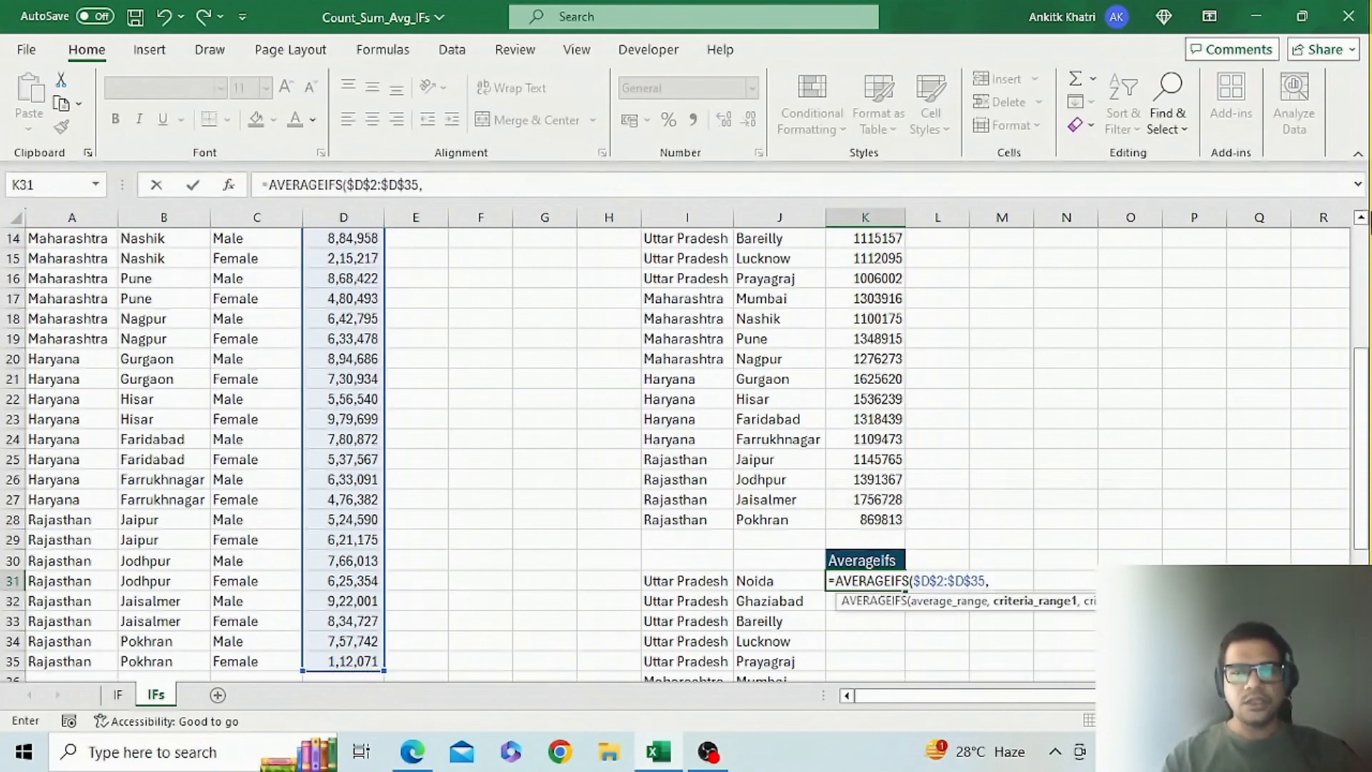
# - Set the first AVERAGEIFS condition to the absolute state range $A$2:$A$35 with criterion I31
pyautogui.scroll(5, 1365, 300)
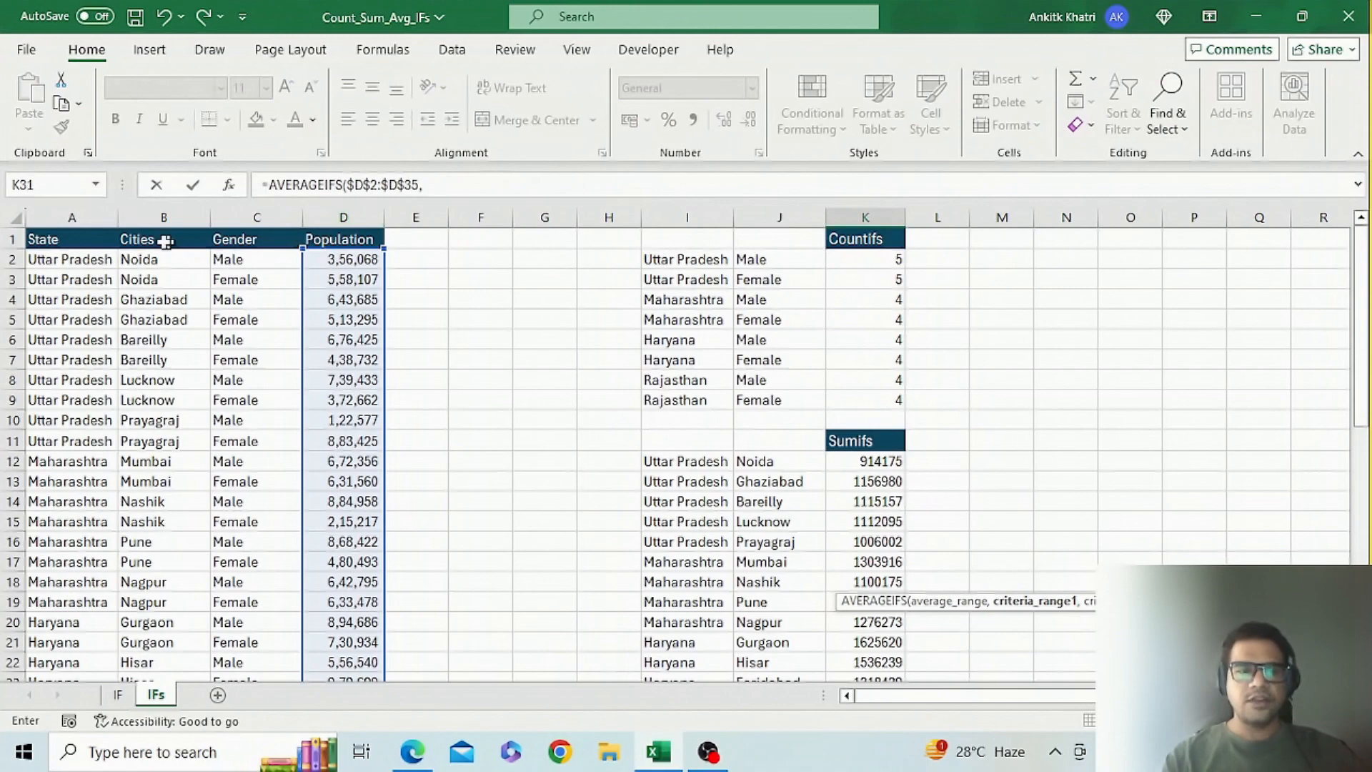
pyautogui.click(90, 266)
pyautogui.hotkey('ctrl', 'shift', 'Down')
pyautogui.press('F4')
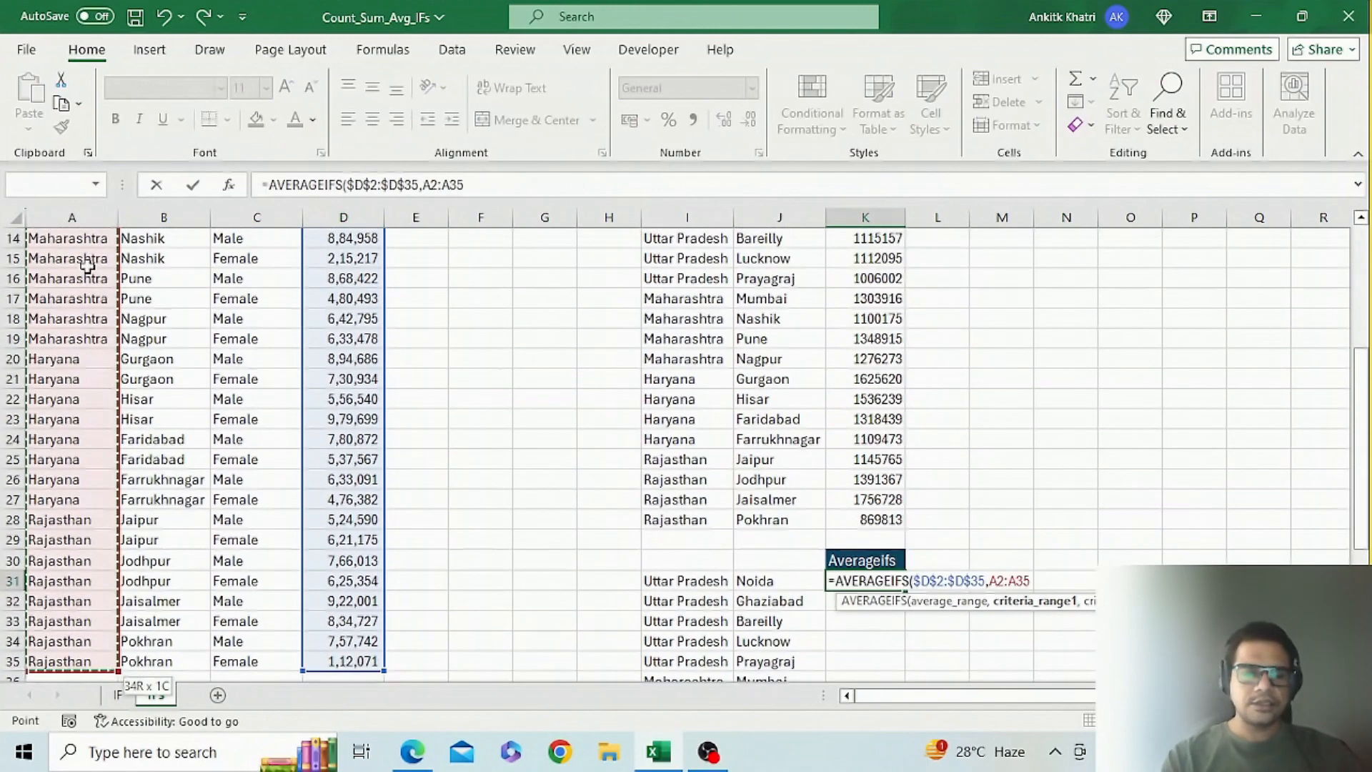
pyautogui.write(',')
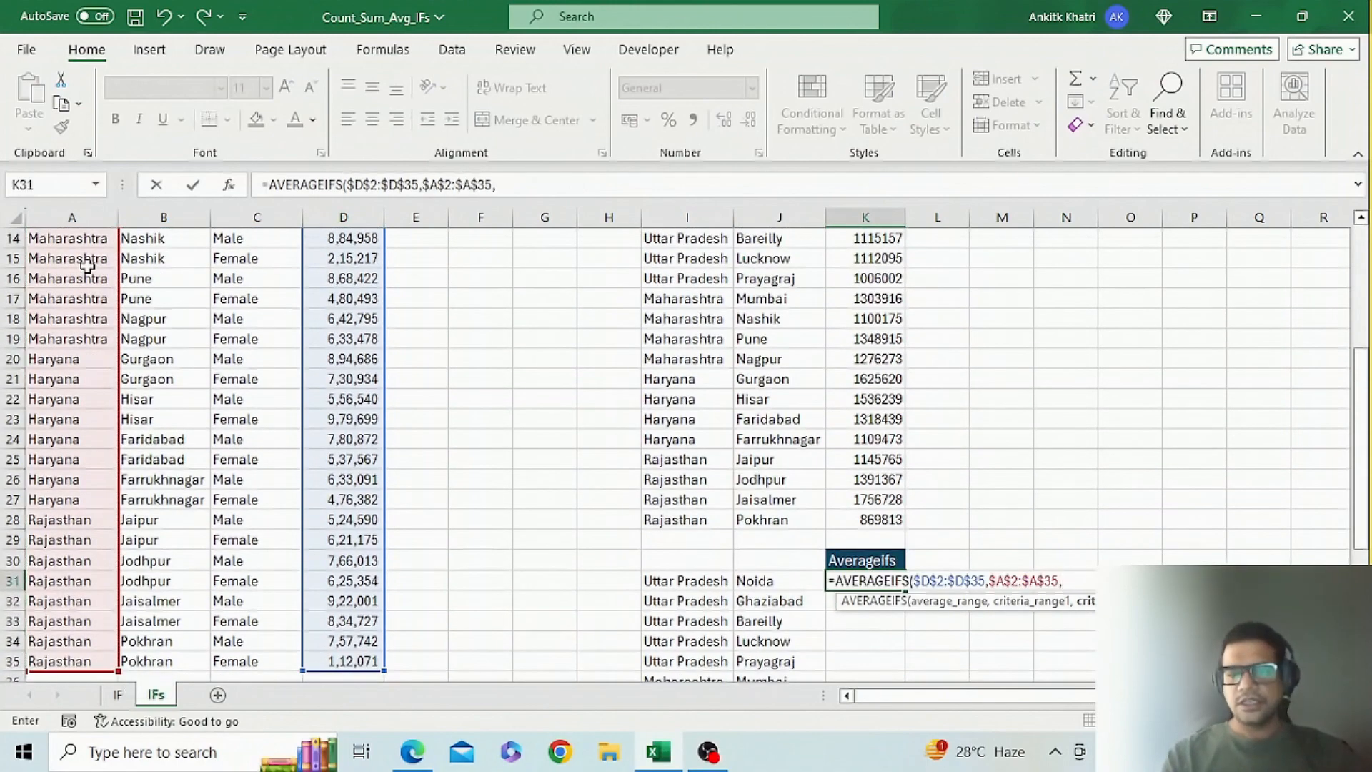
pyautogui.click(709, 586)
pyautogui.write(',')
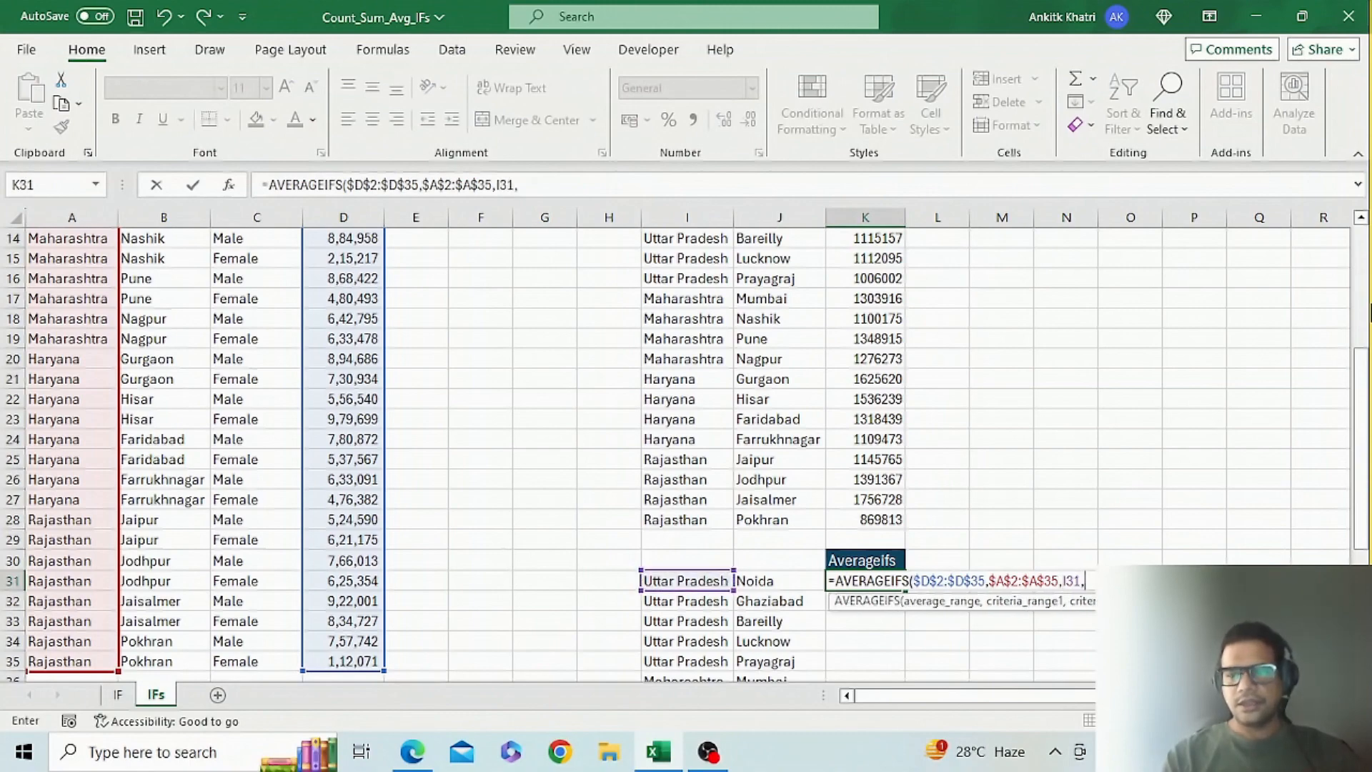
# - Complete the AVERAGEIFS formula with the absolute city range $B$2:$B$35 and criterion J31
pyautogui.scroll(4, 433, 262)
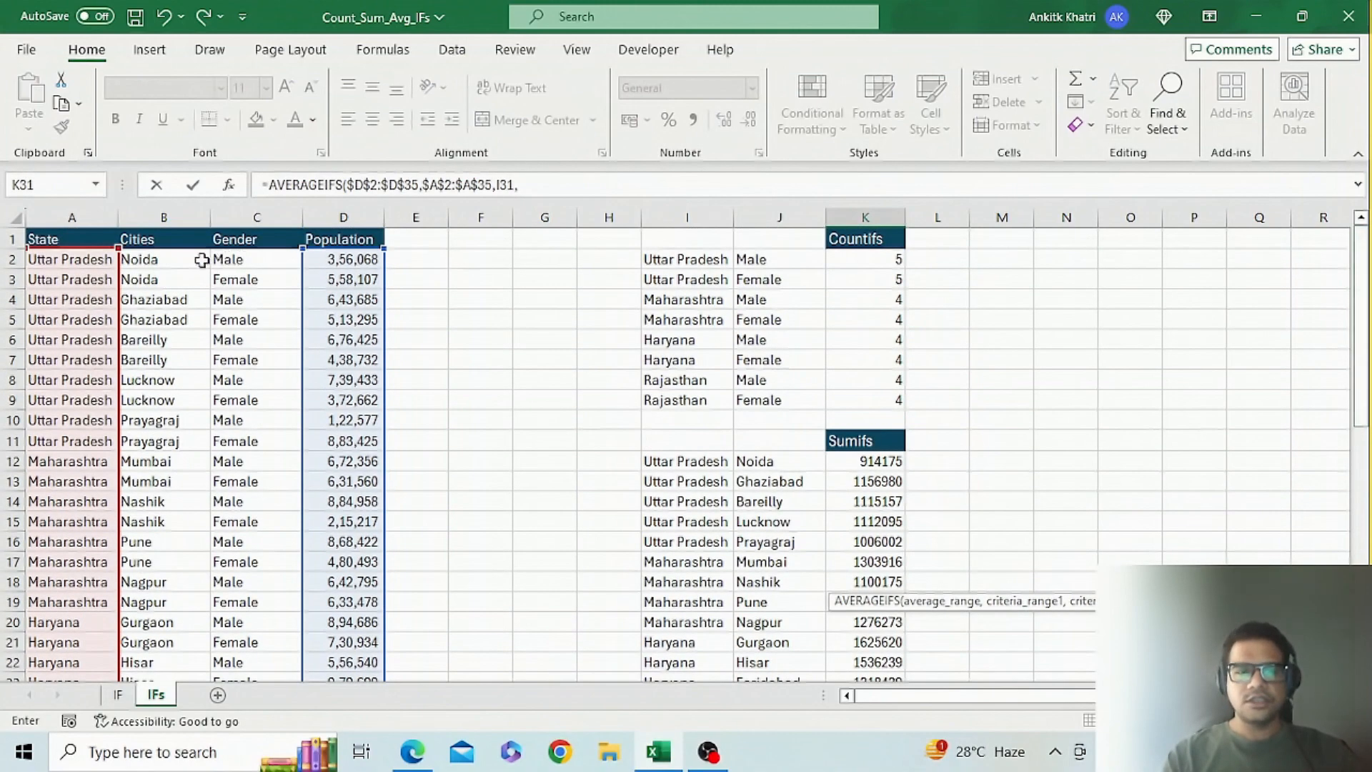
pyautogui.moveTo(1363, 406)
pyautogui.mouseDown()
pyautogui.moveTo(1363, 482)
pyautogui.moveTo(1363, 400)
pyautogui.mouseUp()
pyautogui.click(172, 259)
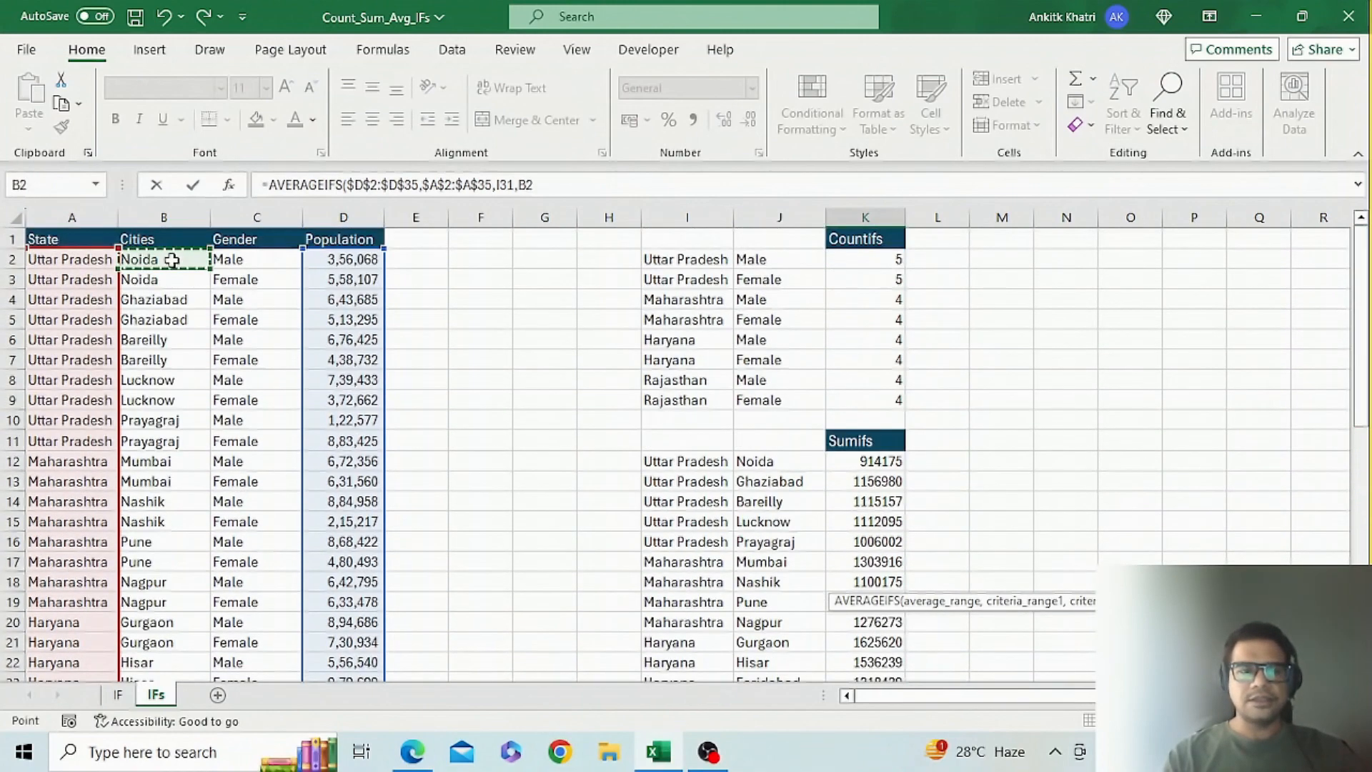
pyautogui.hotkey('ctrl', 'shift', 'Down')
pyautogui.press('F4')
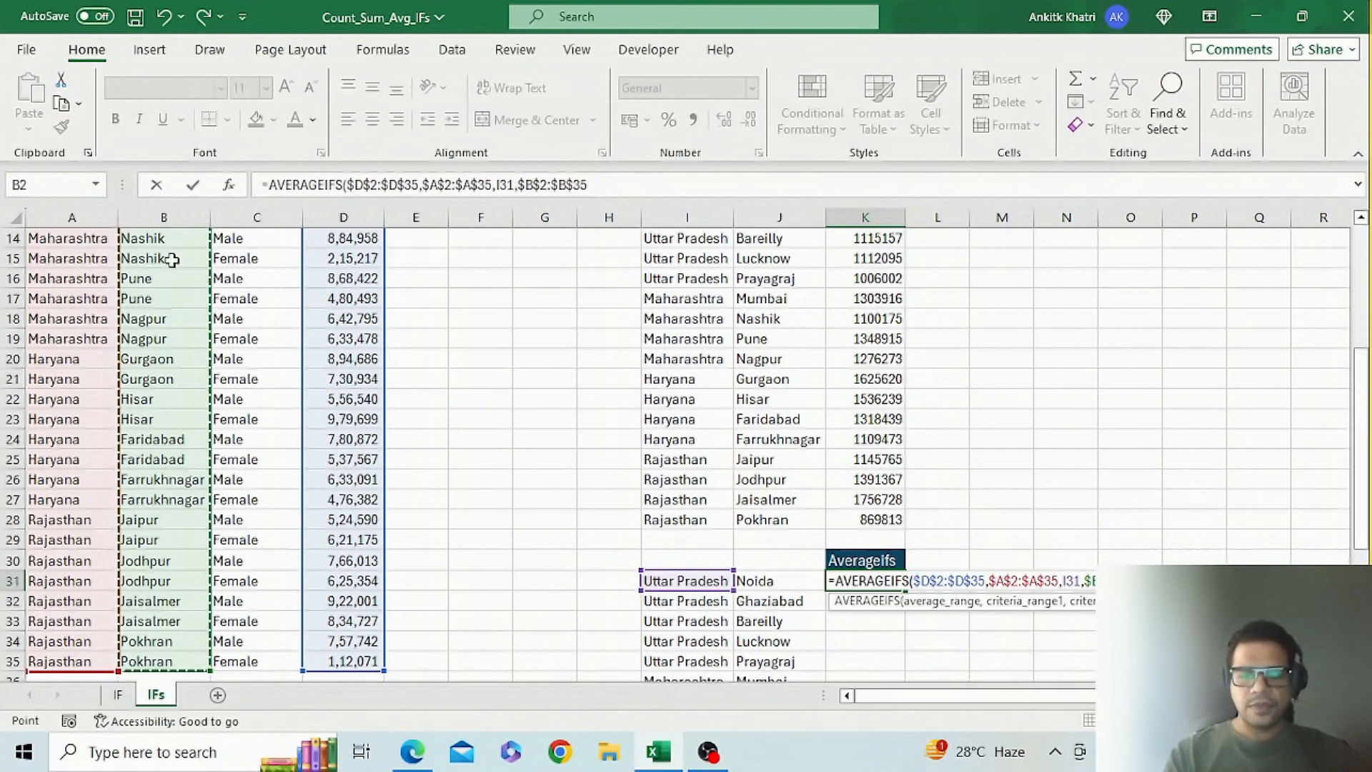
pyautogui.write(',')
pyautogui.moveTo(1369, 413); pyautogui.dragTo(1367, 507)
pyautogui.click(775, 375)
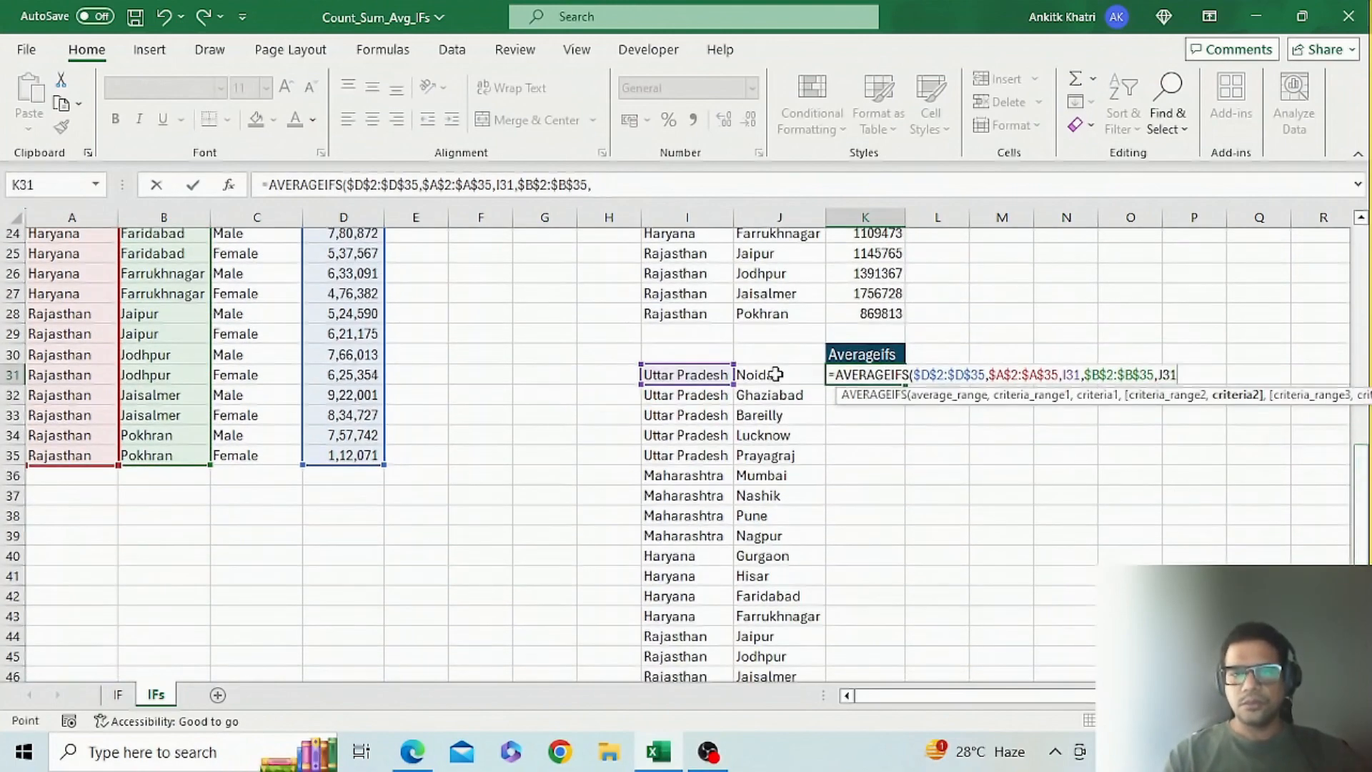
pyautogui.press('Return')
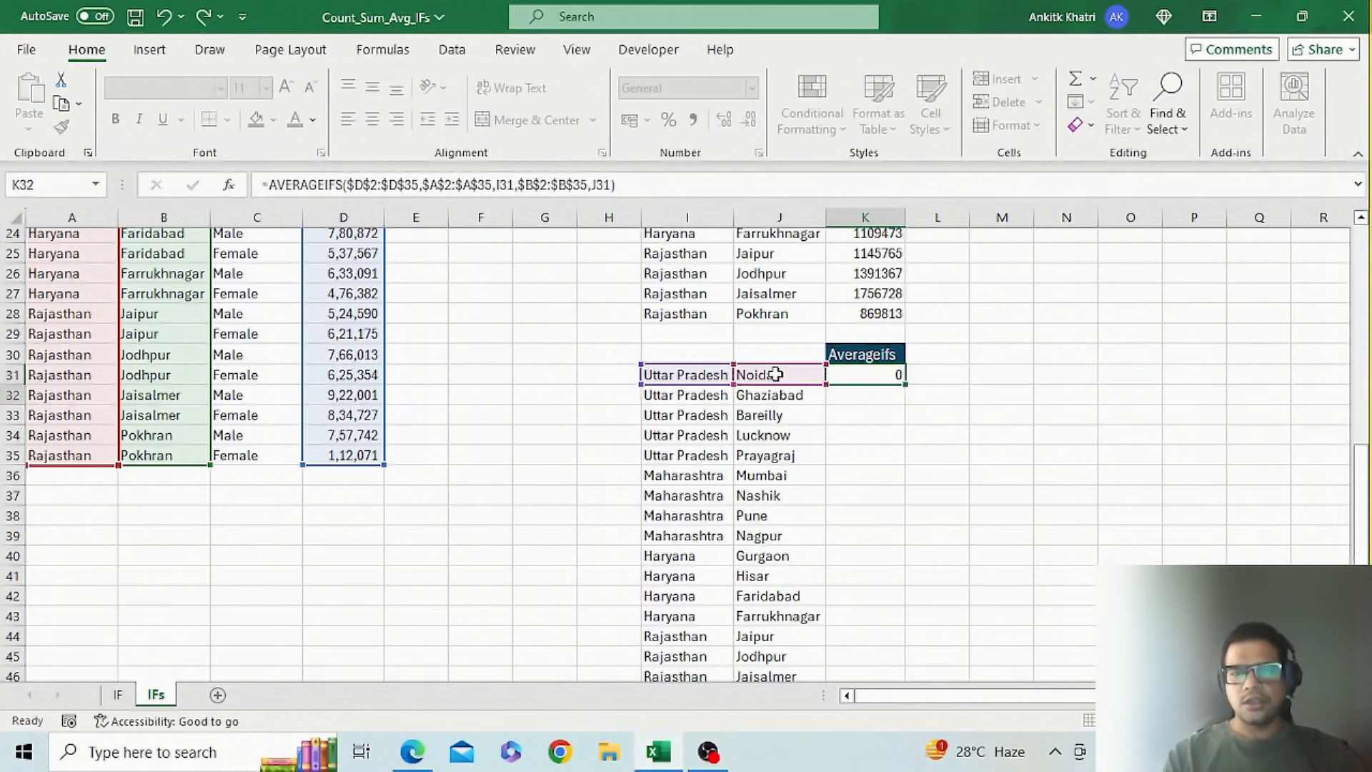
# - Fill the AVERAGEIFS formula from K31 down to the last state and city pair, and review the Noida result
pyautogui.click(897, 376)
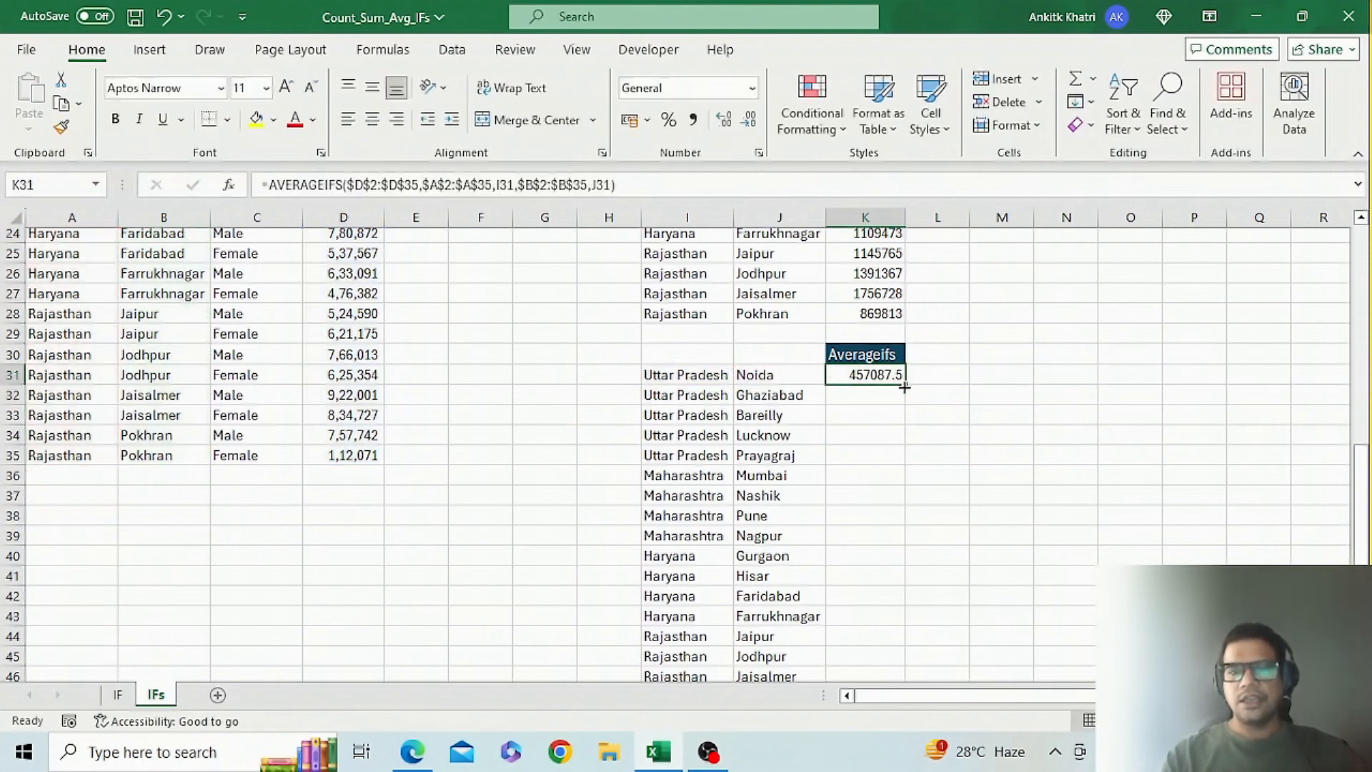
pyautogui.doubleClick(904, 386)
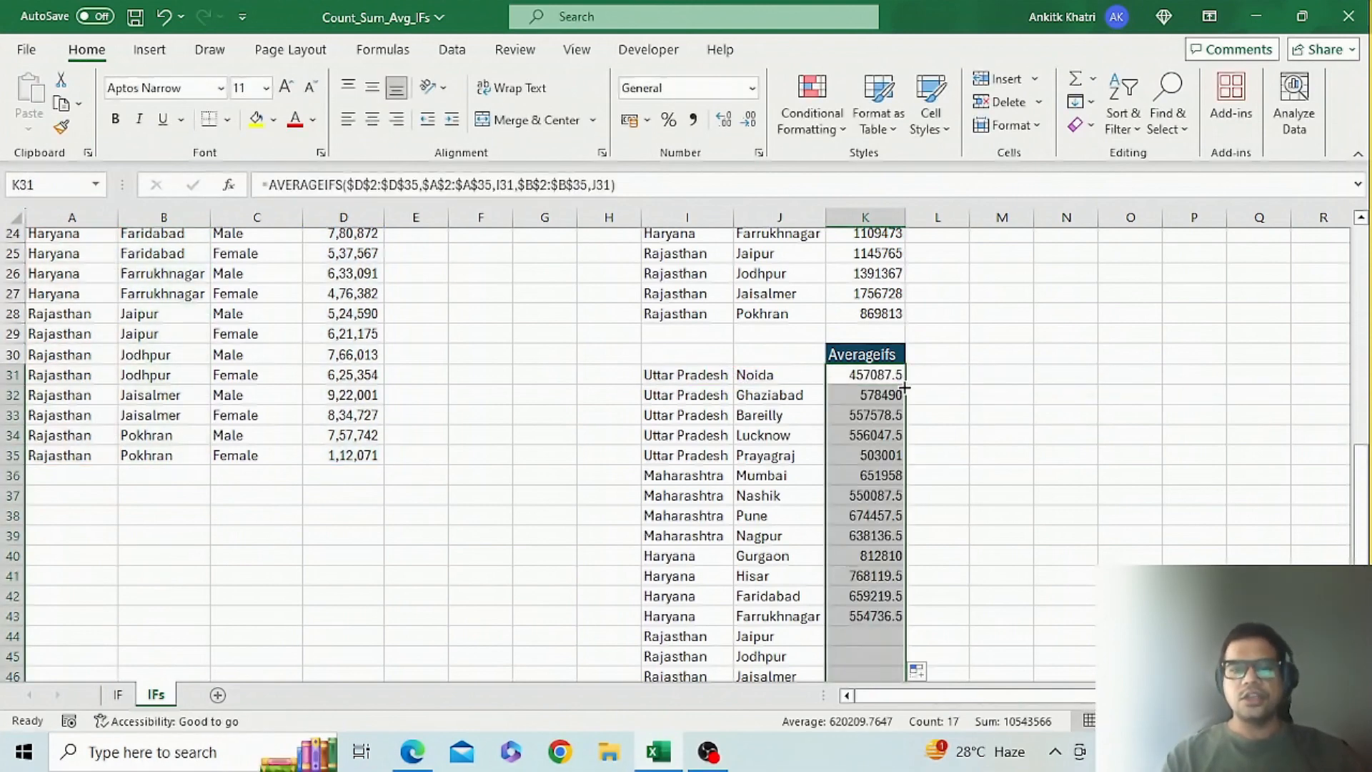
pyautogui.click(746, 375)
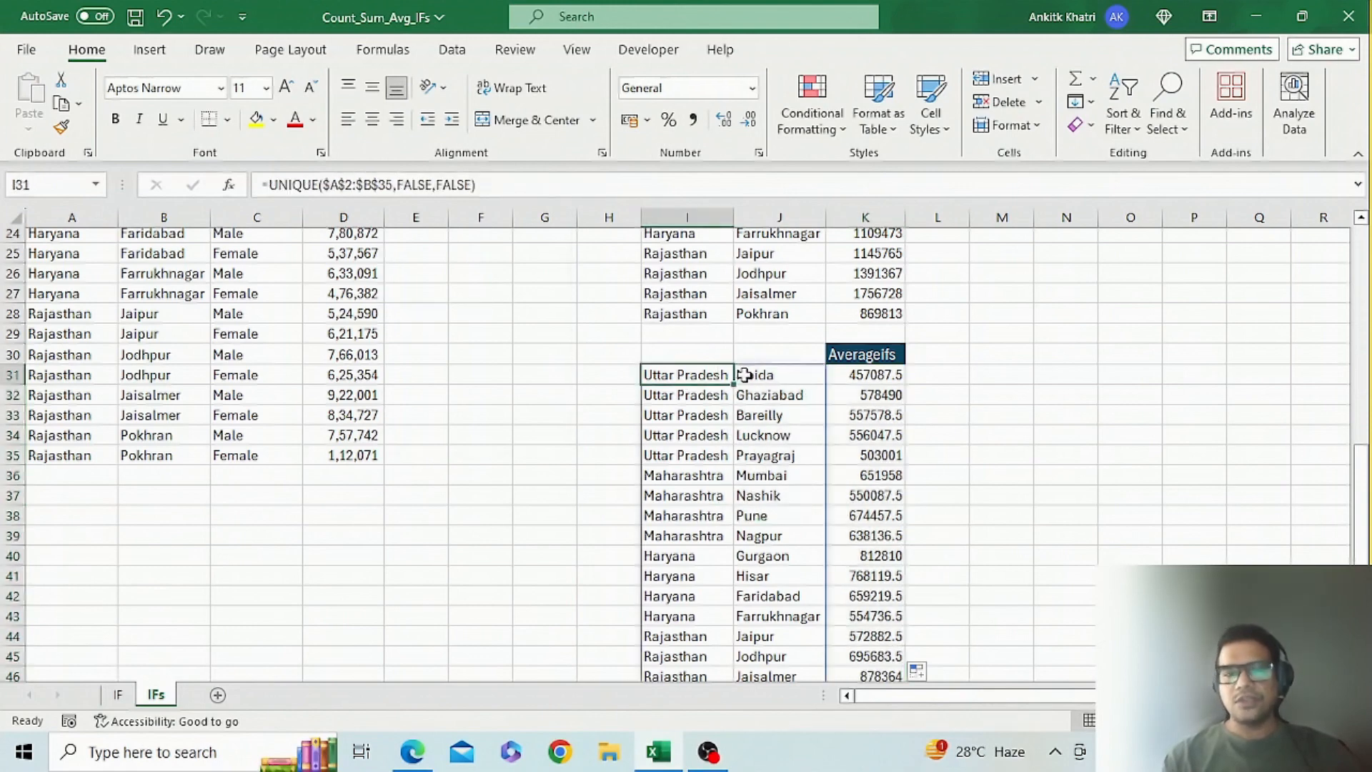
pyautogui.click(891, 379)
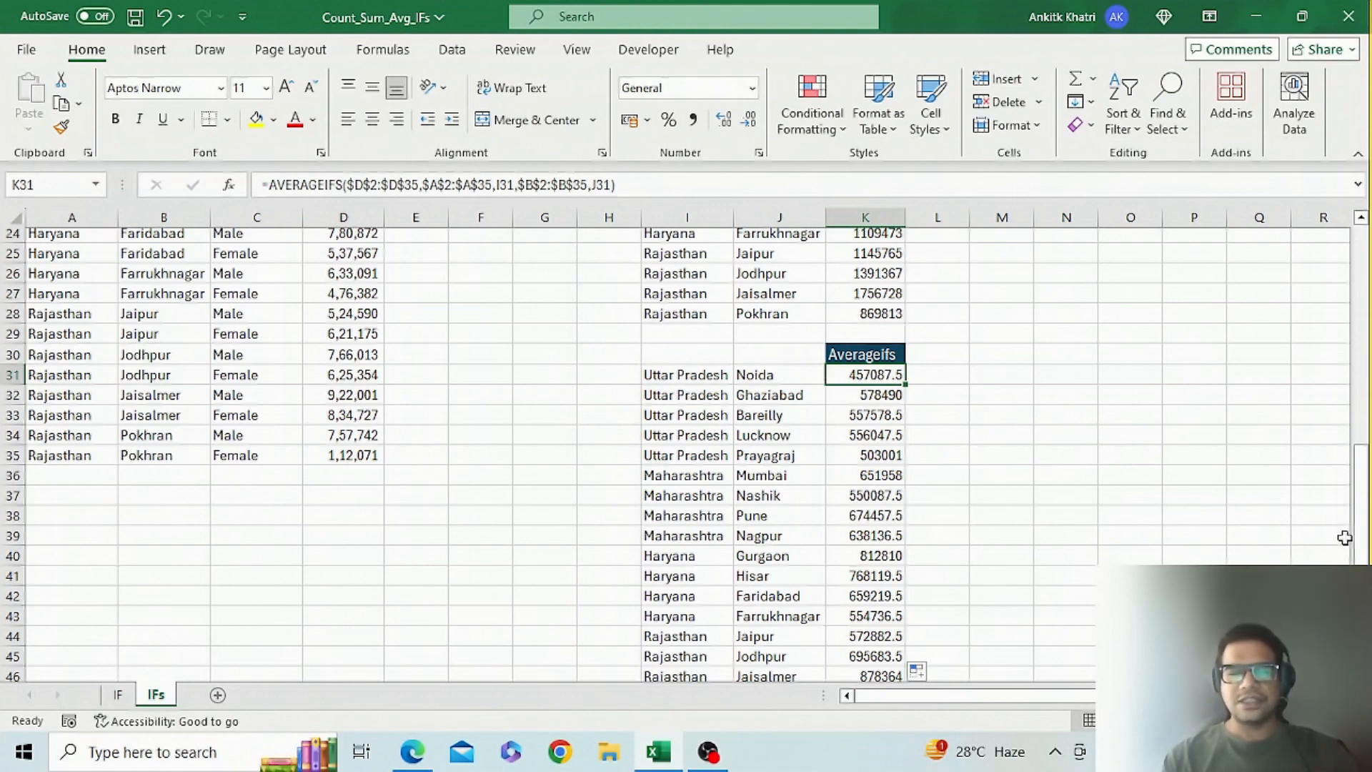
pyautogui.moveTo(1361, 533); pyautogui.dragTo(1368, 334)
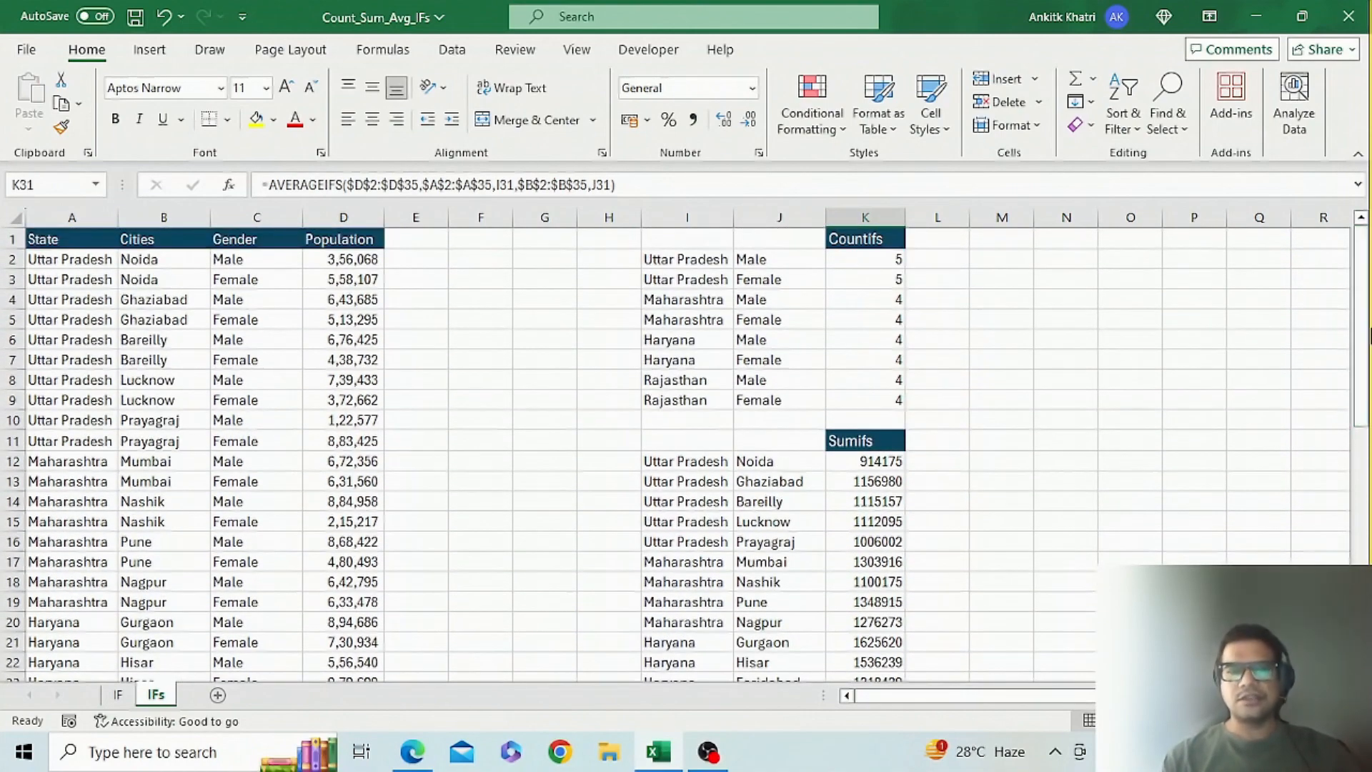